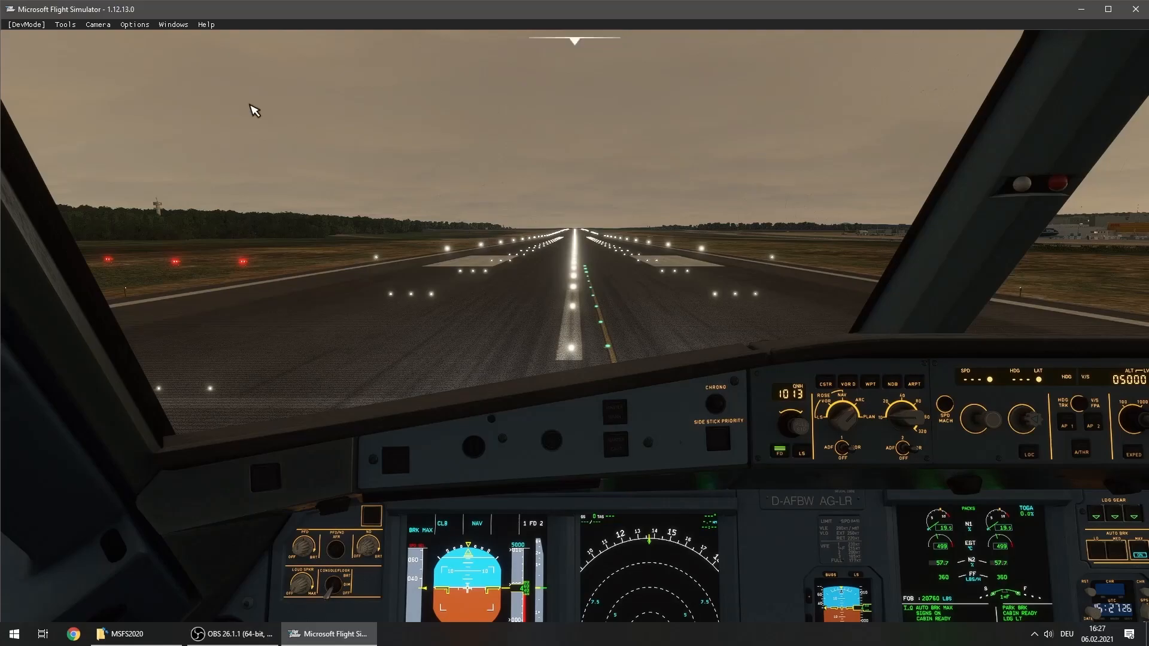
Check the Developer Mode setting in the general developer options and return to the cockpit
key(Escape)
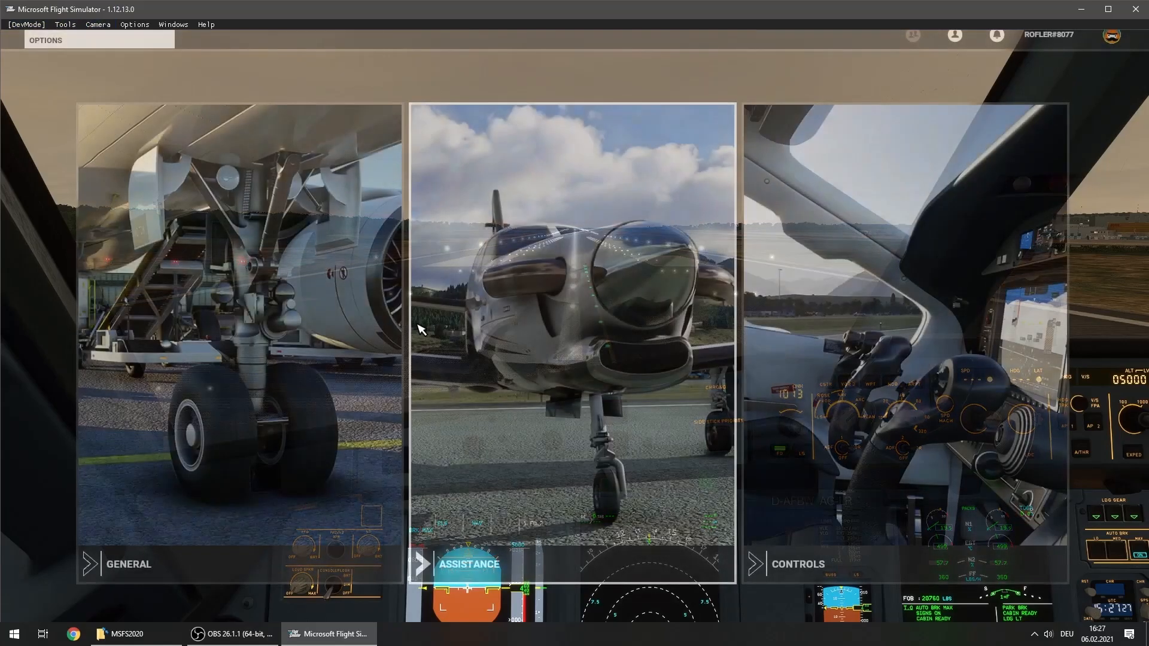
click(290, 309)
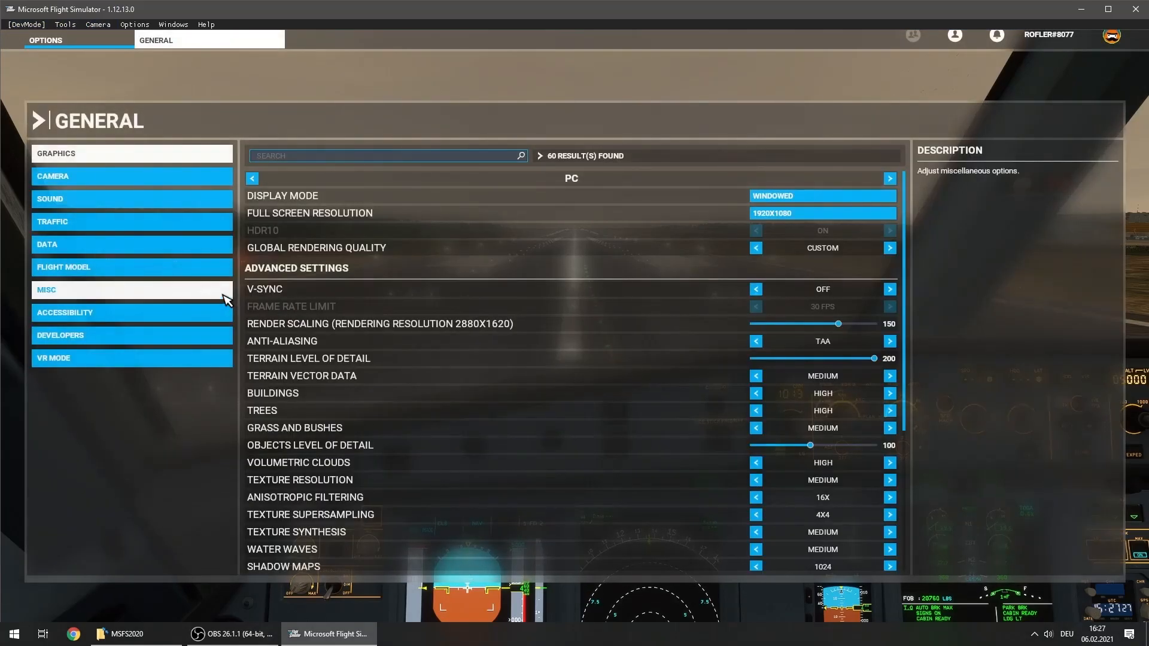
click(154, 337)
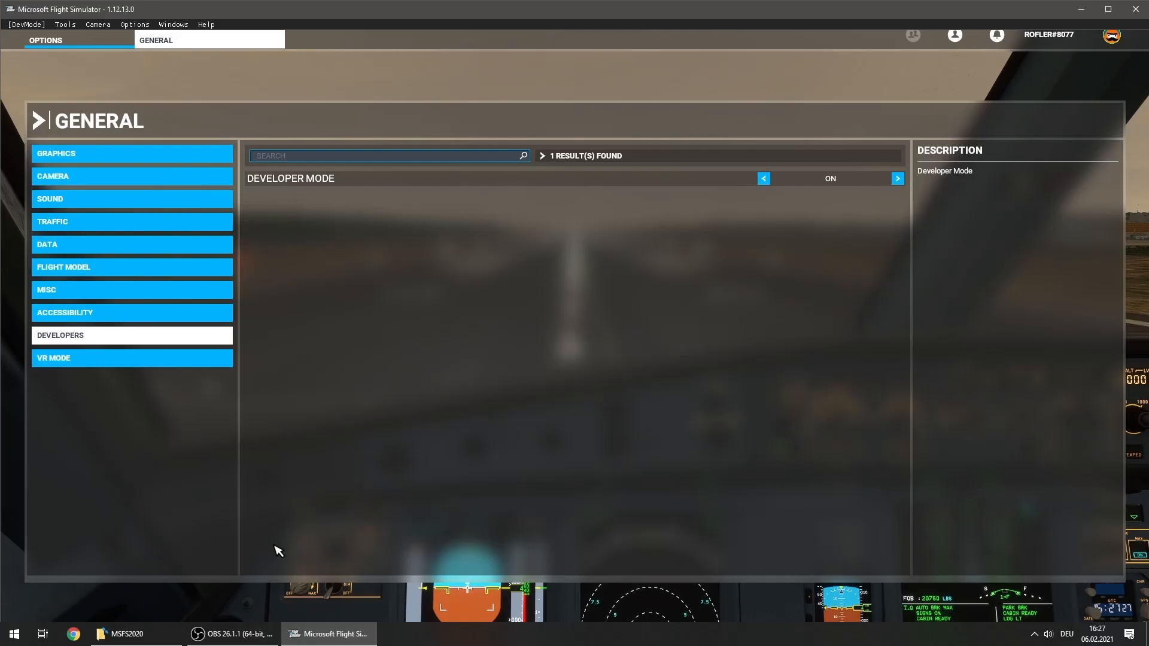
key(Escape)
key(Escape)
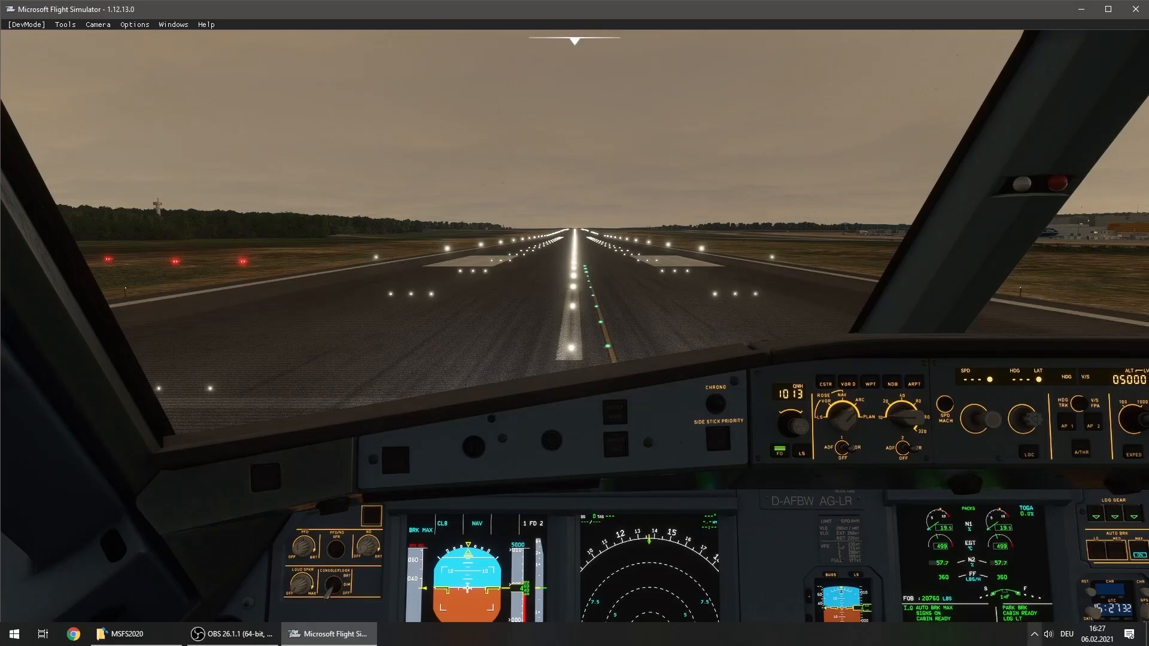
Switch to MobiFlight Connector and add a new input entry described as EFIS_CSTR
click(1034, 634)
right_click(1022, 609)
click(957, 569)
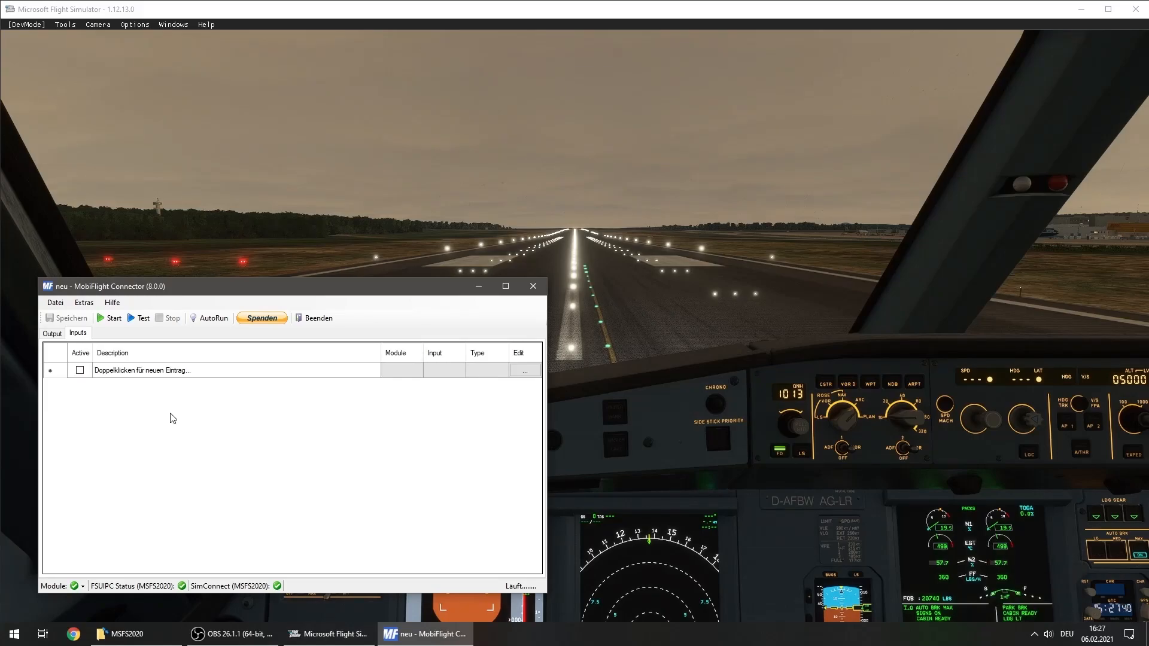
double_click(172, 372)
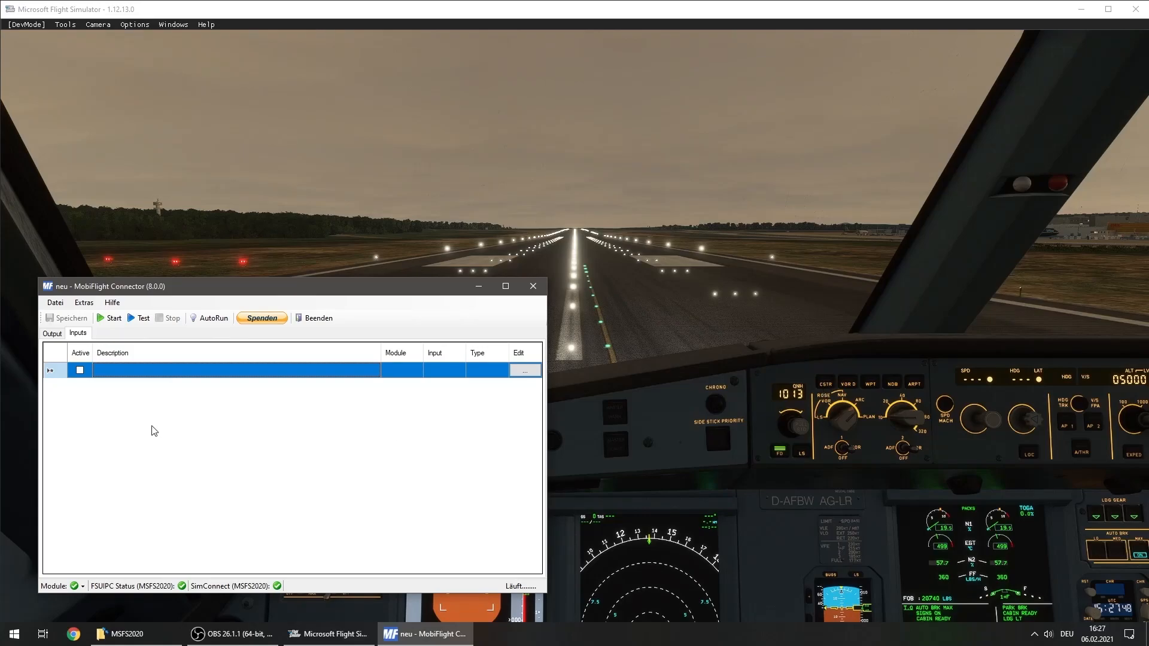
text(EFIS_CSTR)
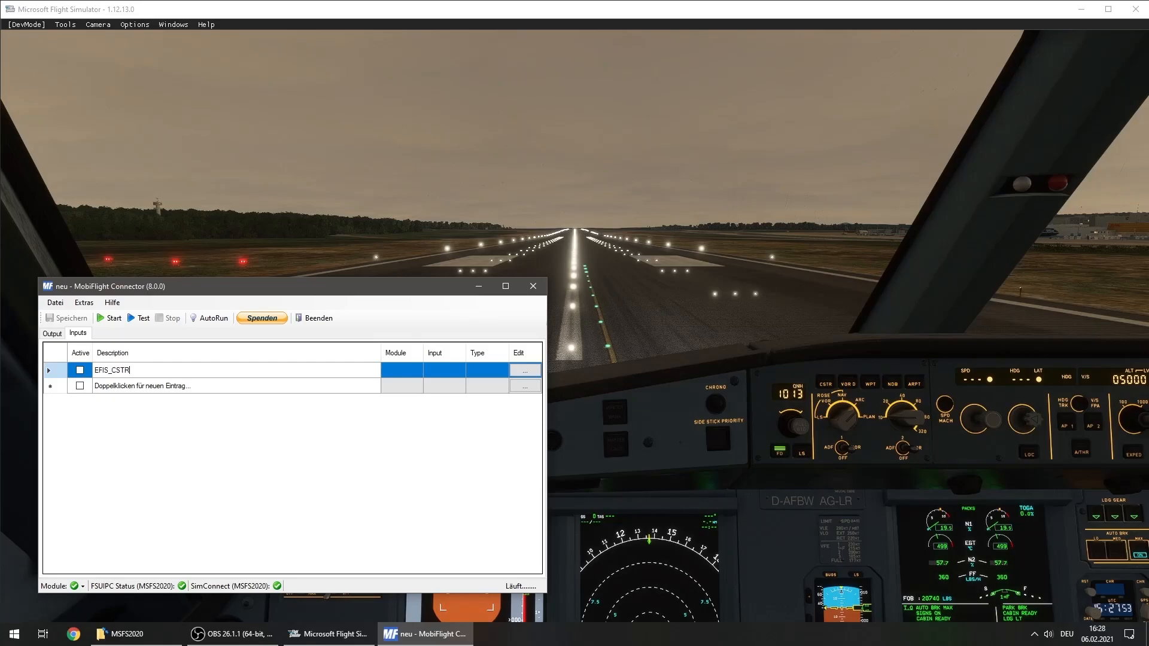
key(Return)
Open the EFIS_CSTR entry's configuration and assign the BTN_CSTR device on the FCU module
click(534, 374)
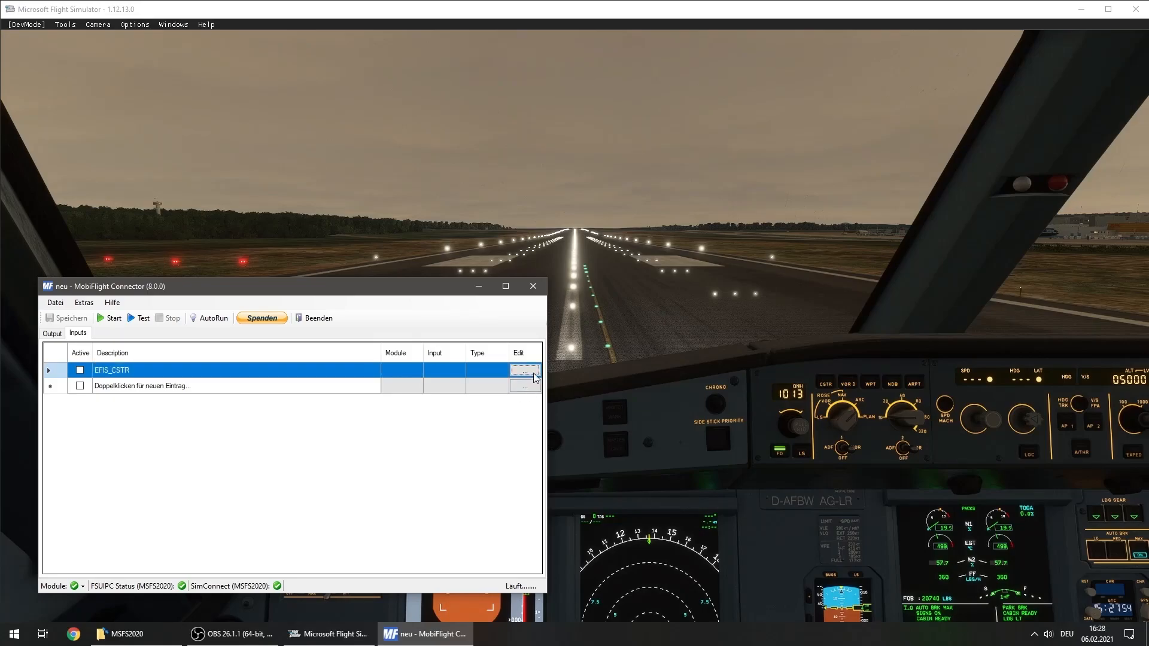
click(293, 366)
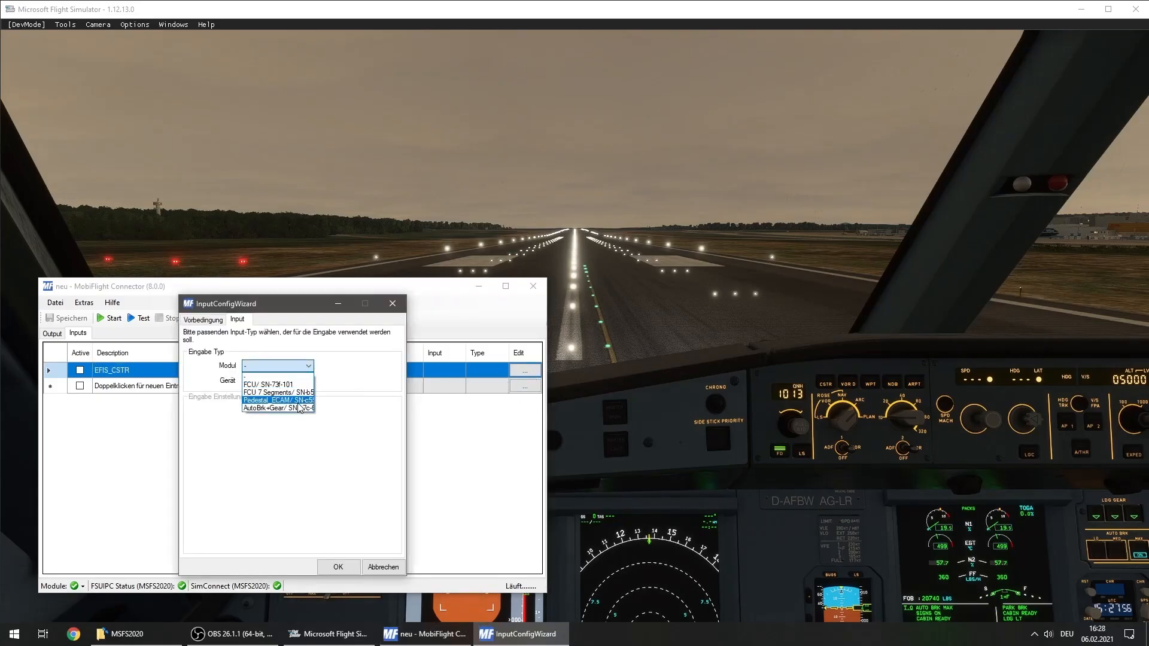
click(288, 384)
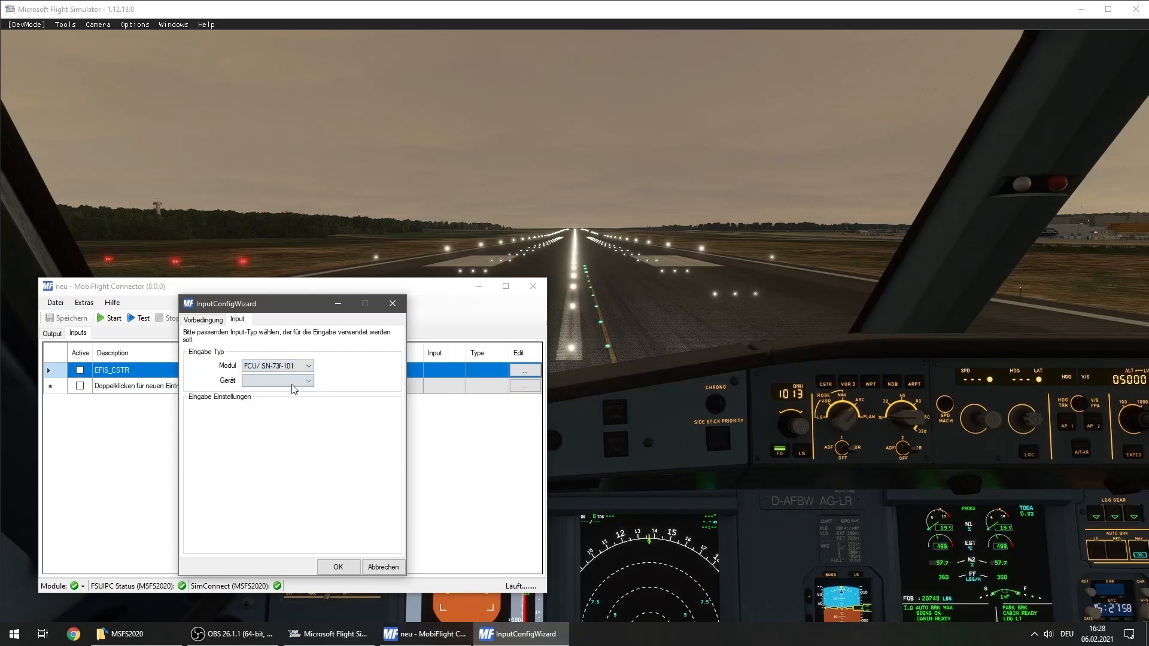
click(293, 381)
click(293, 422)
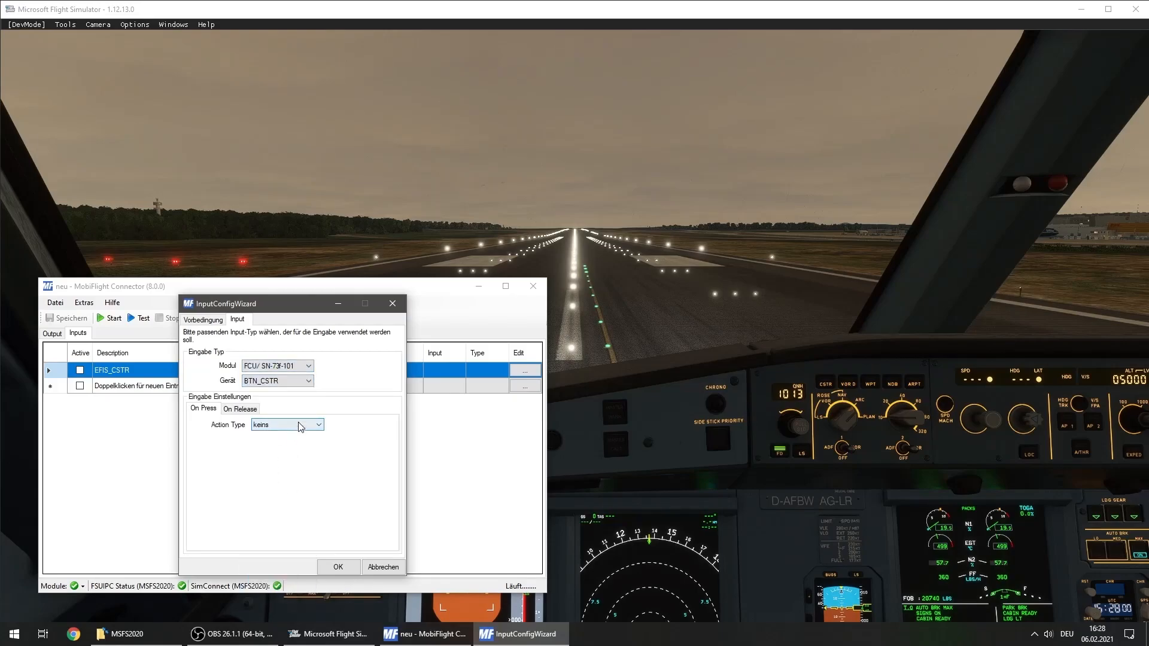
Set the on-press action to MSFS2020 Events with group A32x FBW - EFIS CPT and event A320_Neo_MFD_BTN_CSTR_1
click(299, 425)
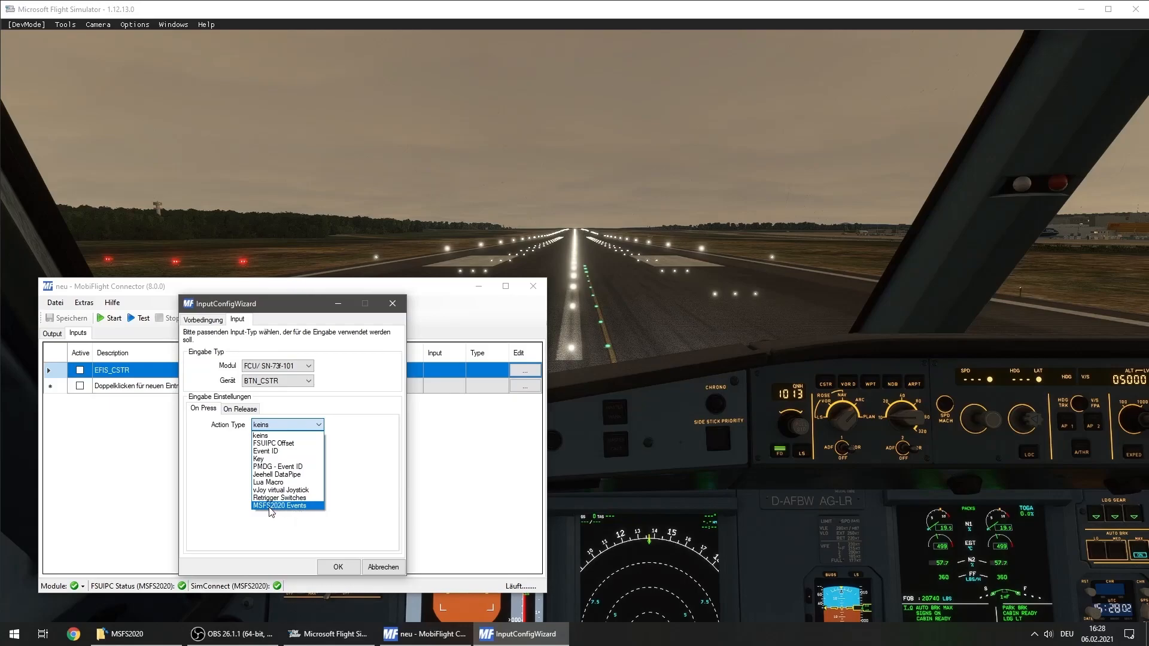
click(270, 506)
click(327, 451)
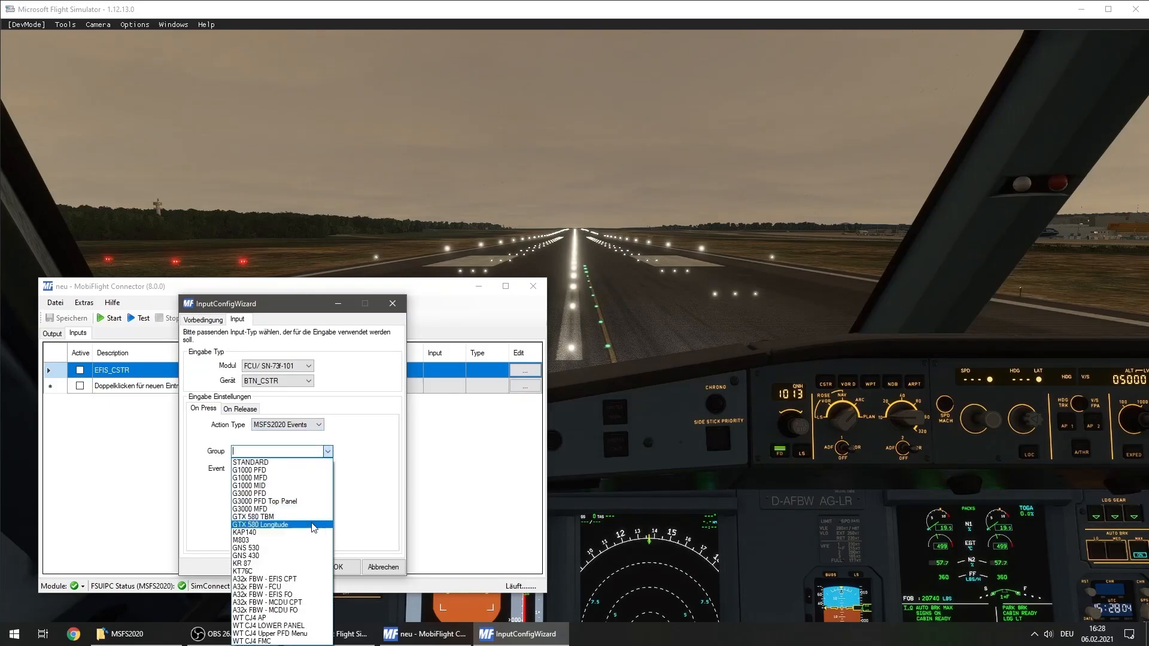
click(317, 579)
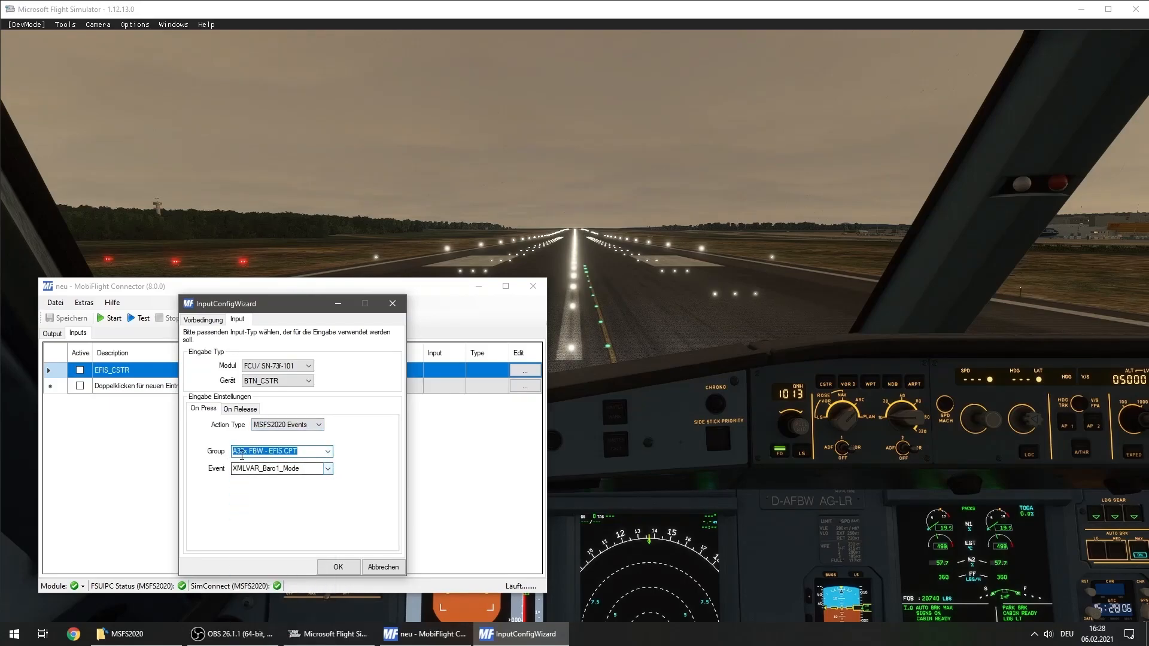
click(328, 469)
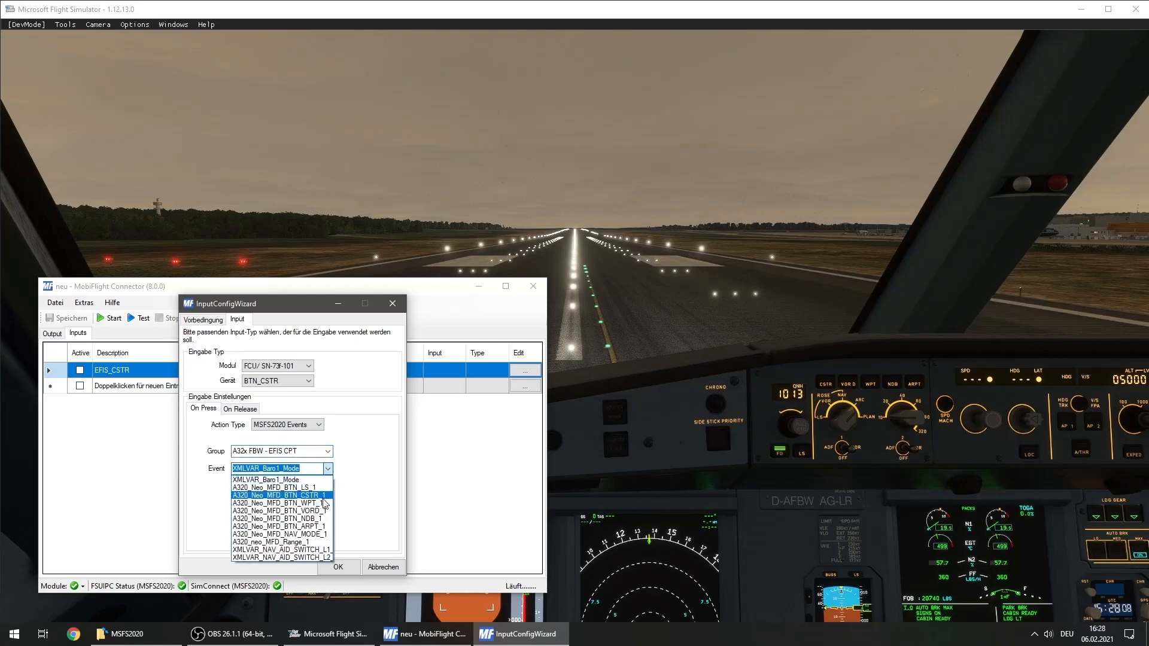
click(323, 496)
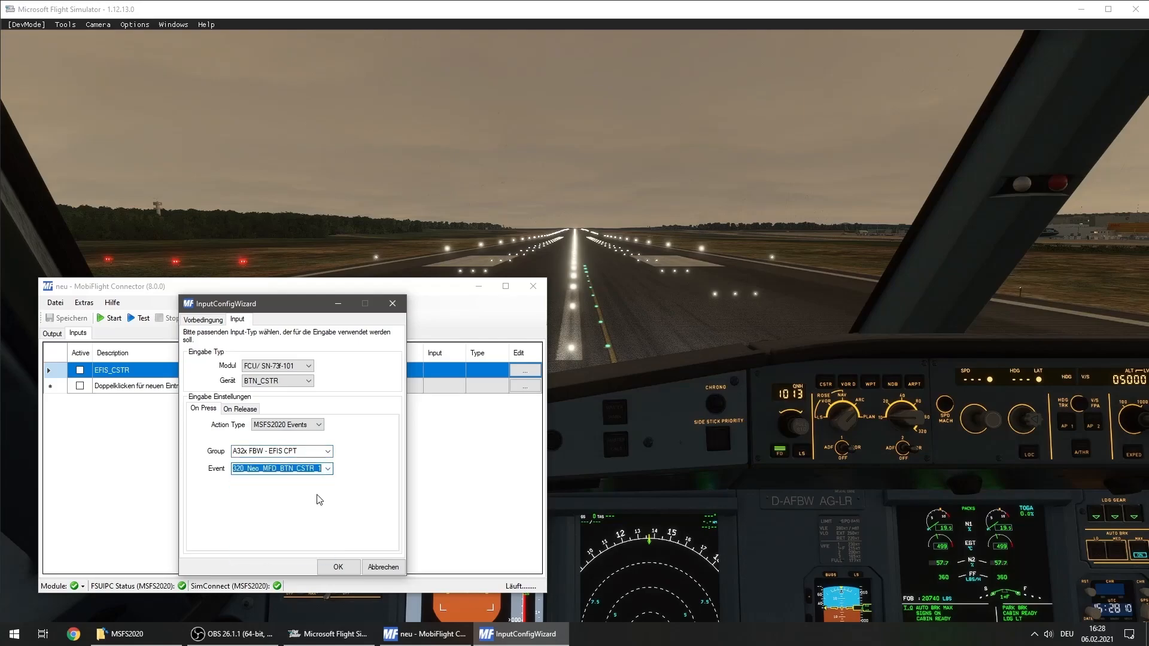
Review the events available in the EFIS CPT group and discard the input configuration
click(328, 468)
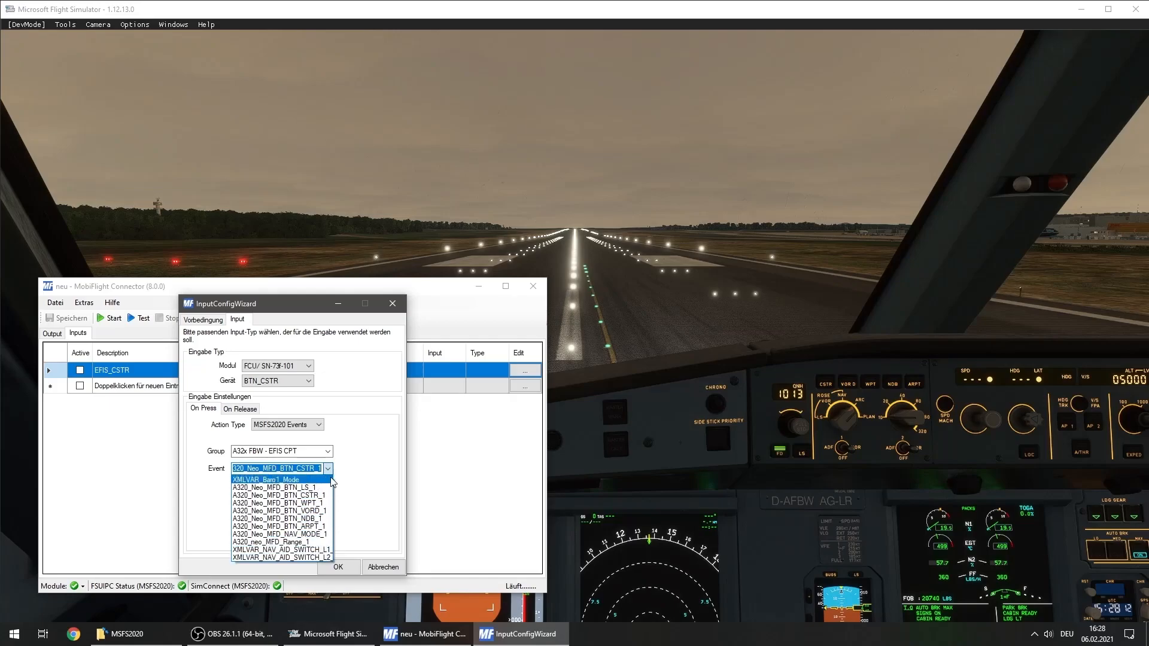
click(365, 475)
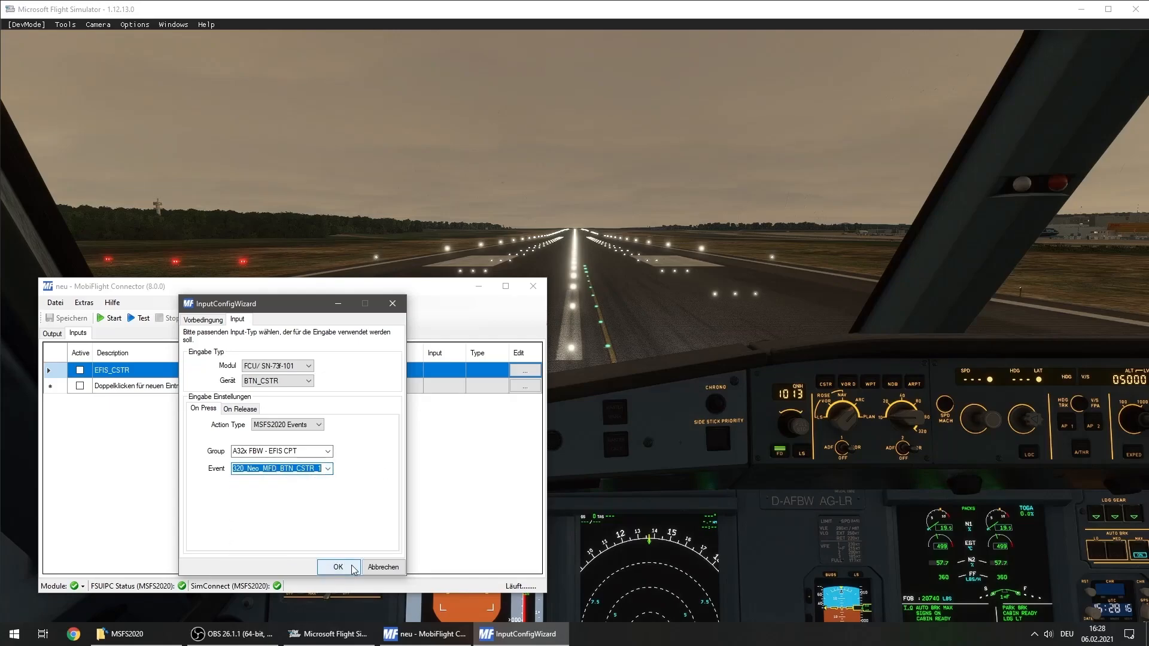
click(383, 566)
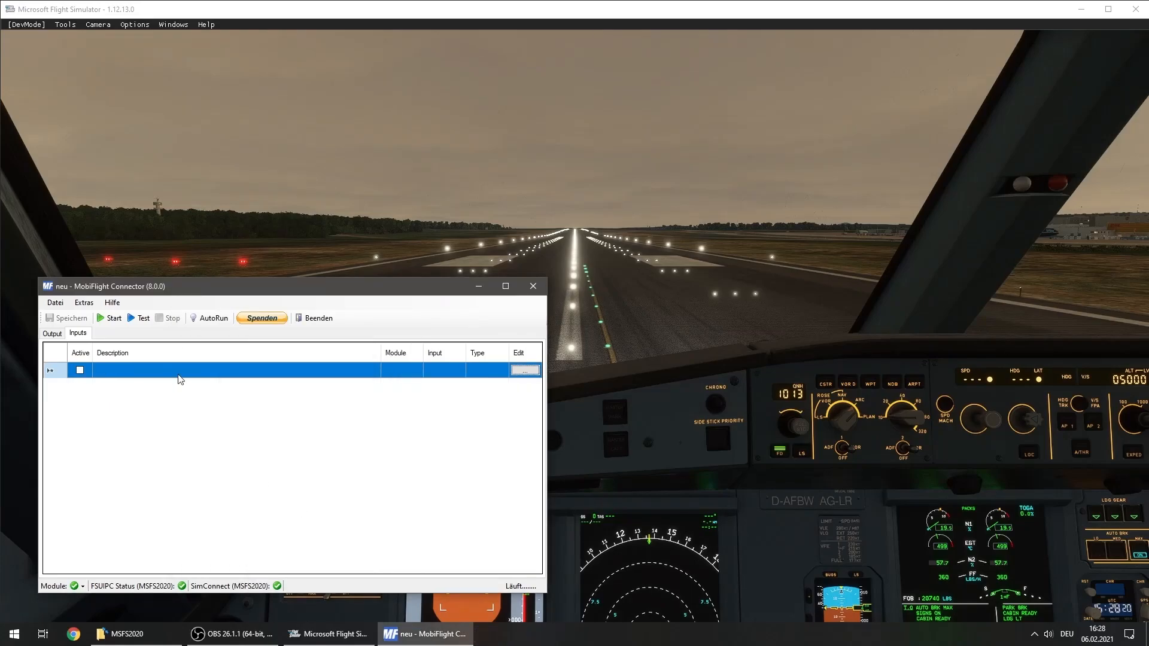
Switch back to Microsoft Flight Simulator, face the ECAM control panel and open the Model Behaviors debug window
click(637, 335)
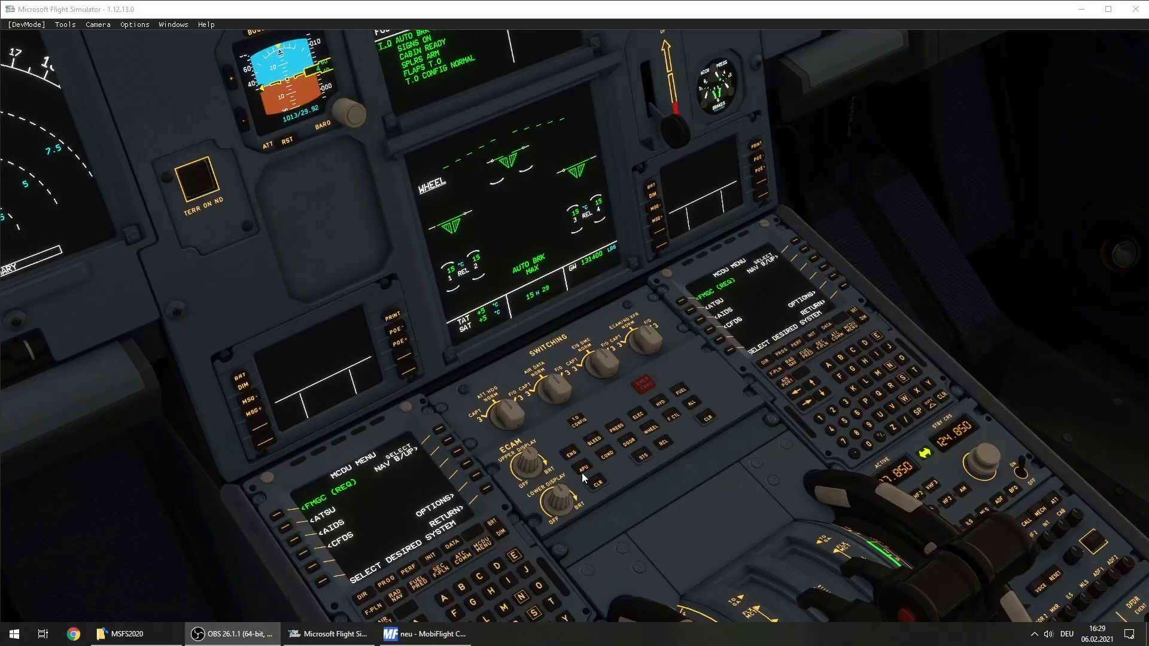
click(583, 477)
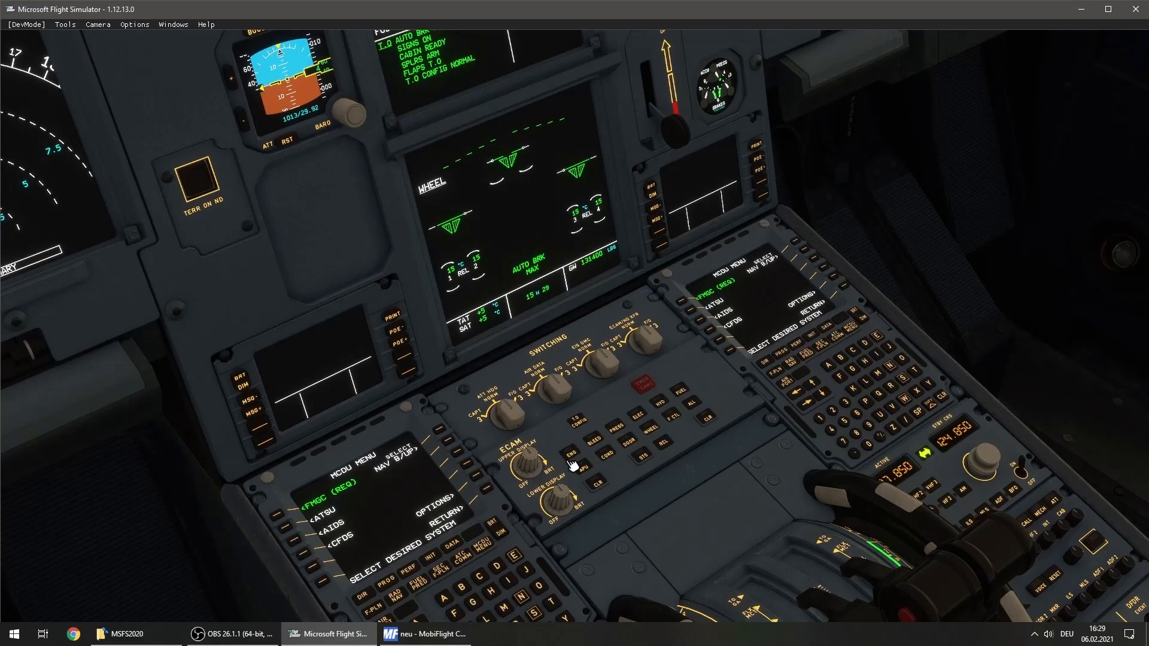
click(183, 25)
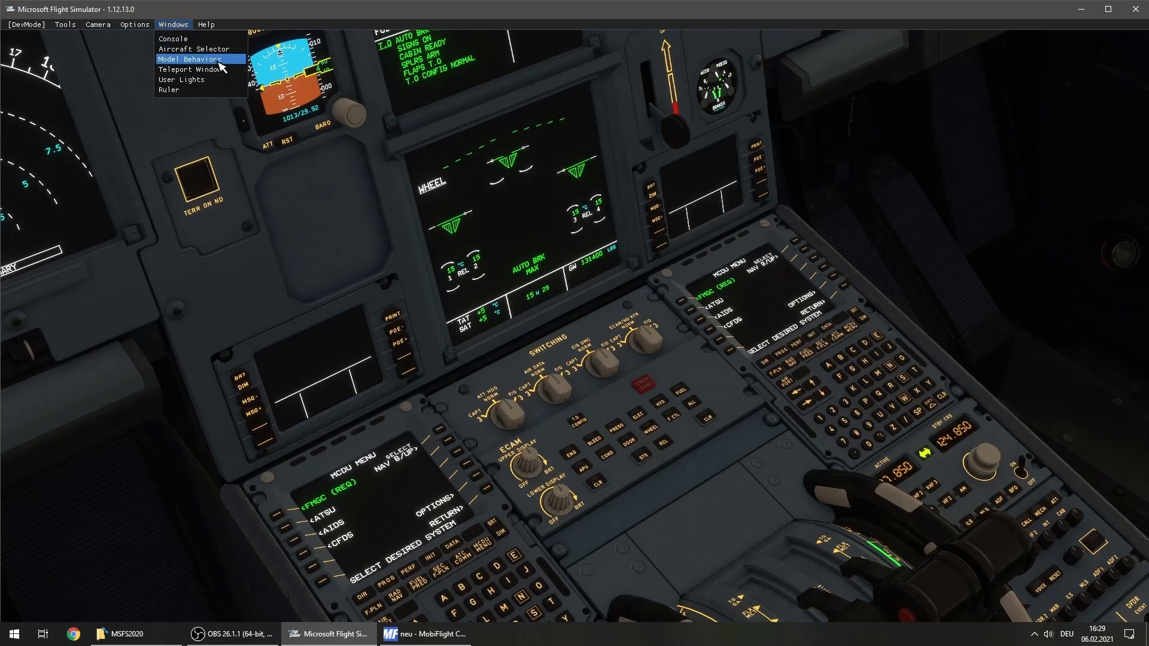
click(190, 60)
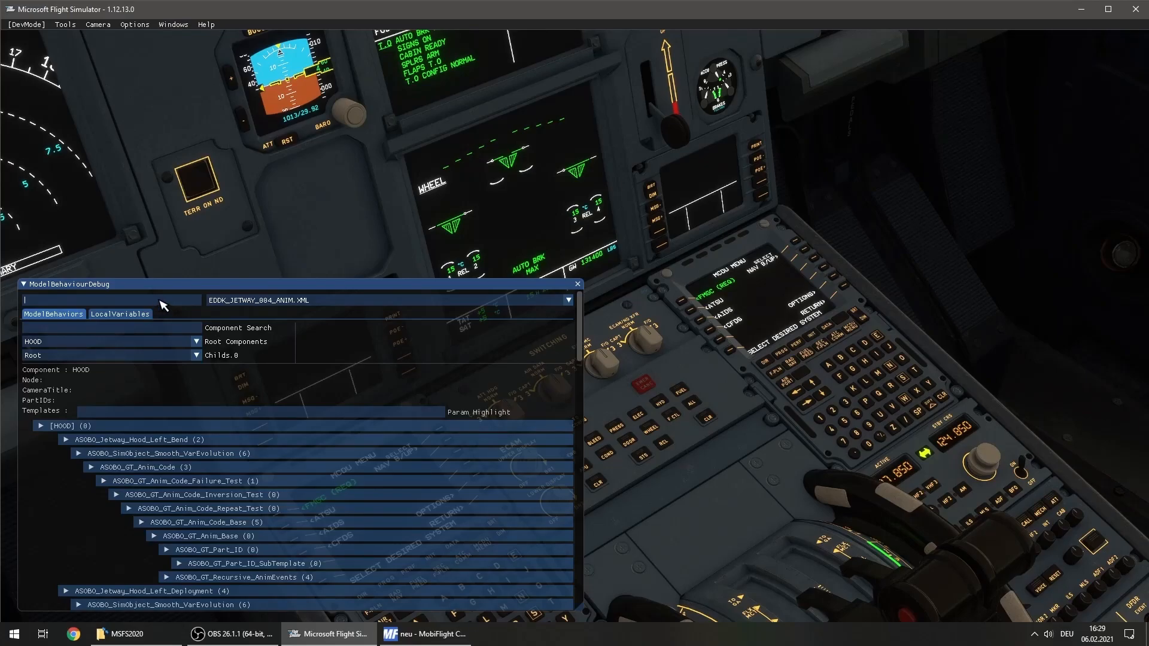
Filter the model behavior files by "int" and select A320_NEO_INTERIOR.XML
click(50, 299)
text(int)
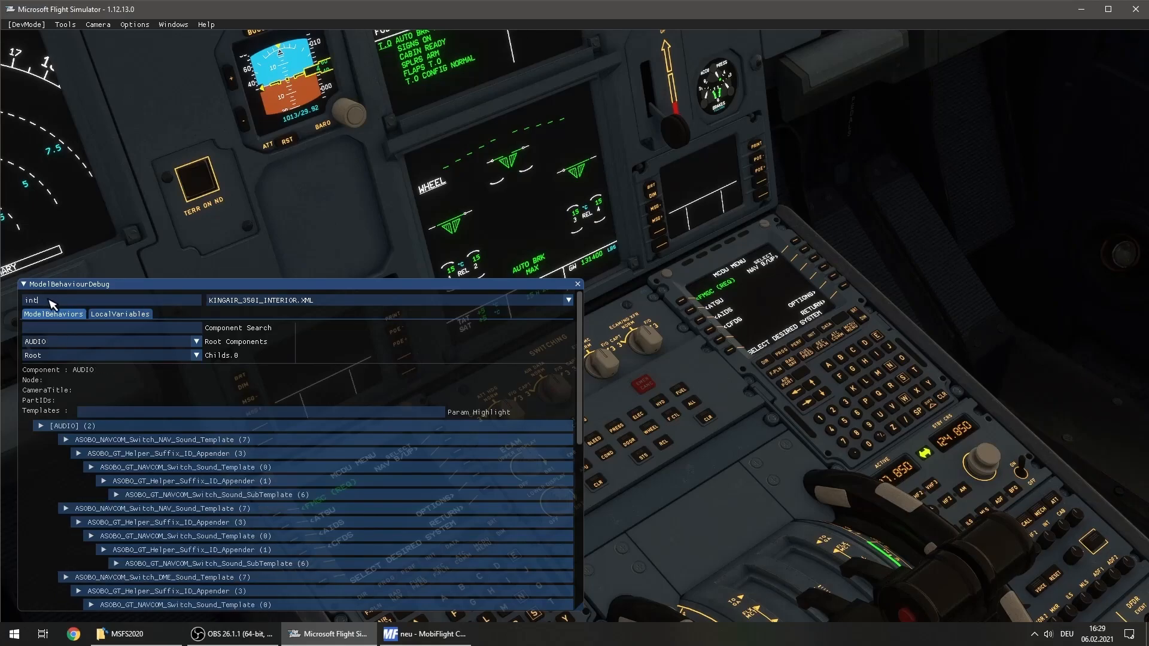
click(334, 301)
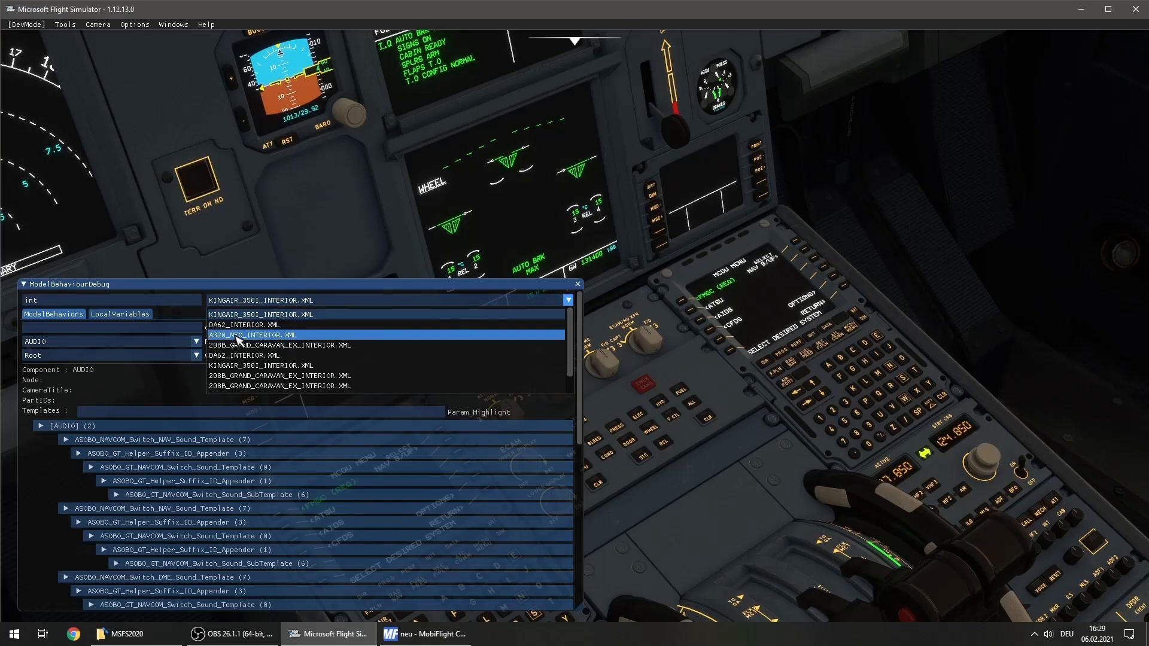
click(316, 342)
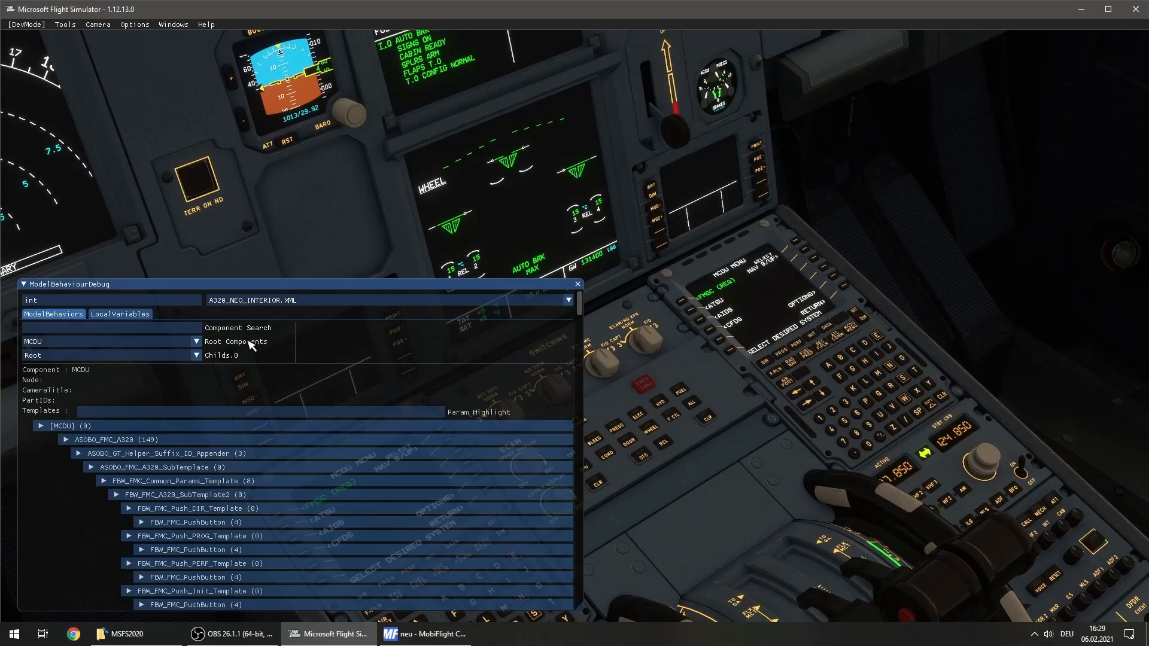
Search the interior components for "eng" and select PUSH_ECAM_ENG, the ECAM panel's ENG button
drag(748, 482, 695, 488)
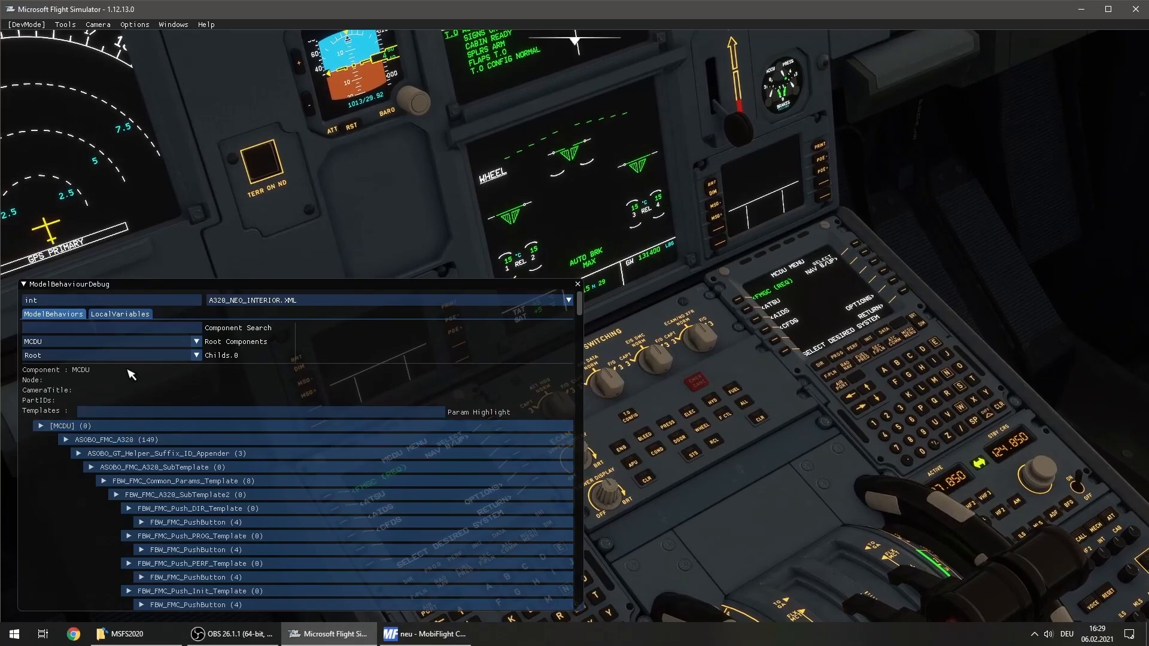
click(149, 328)
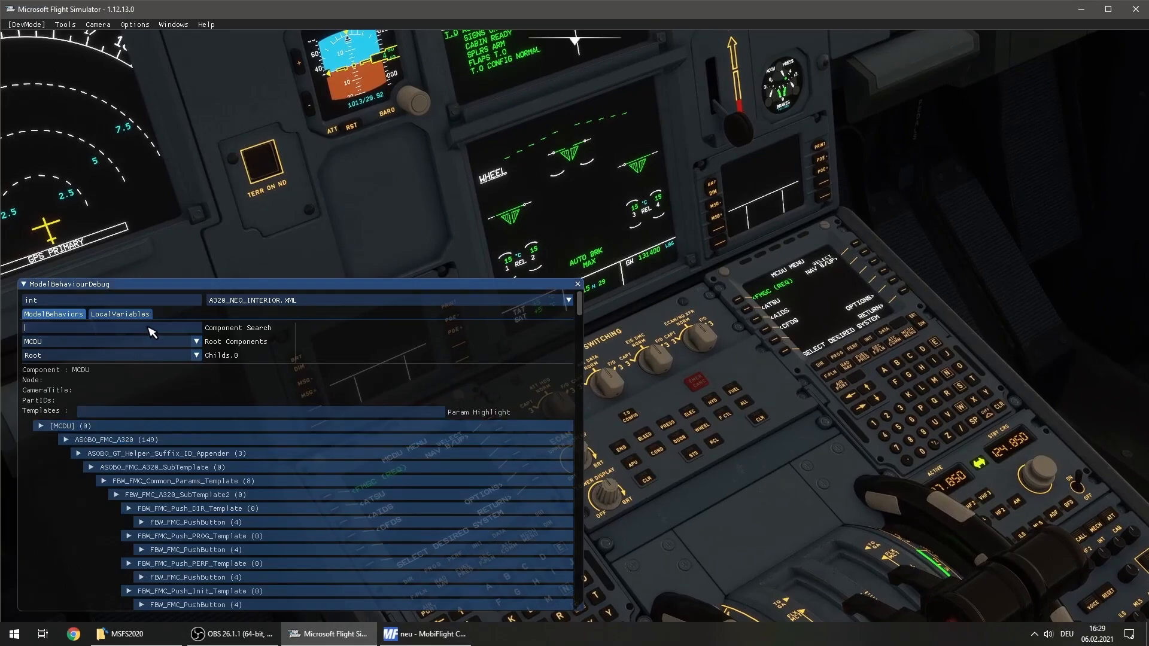
text(elng)
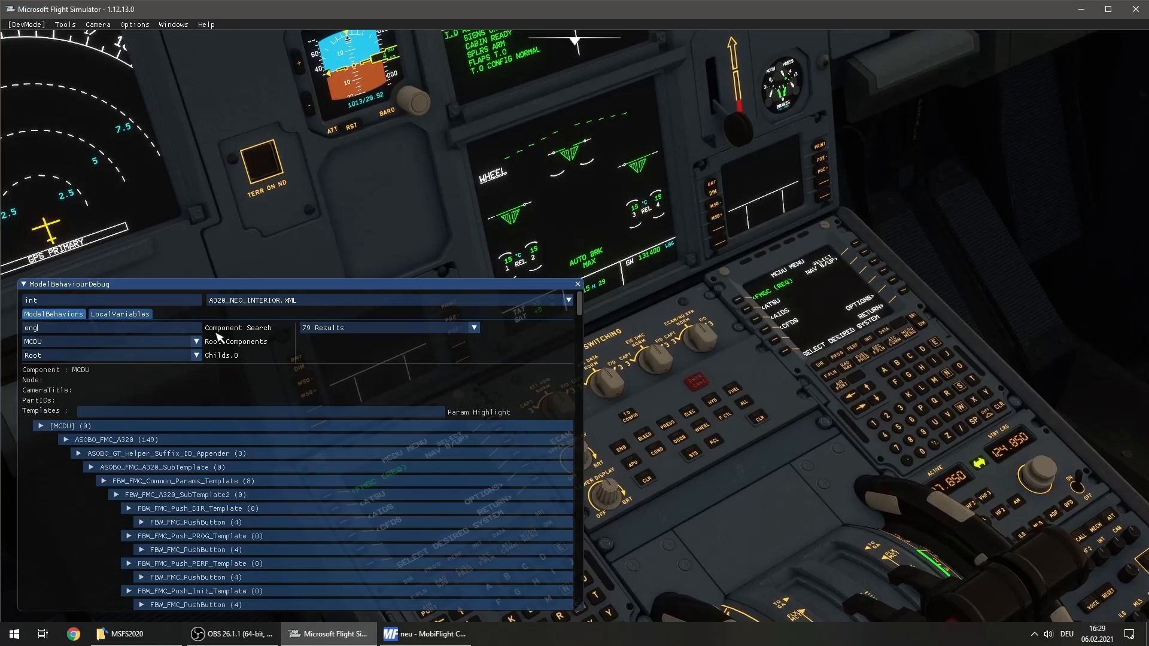
click(356, 335)
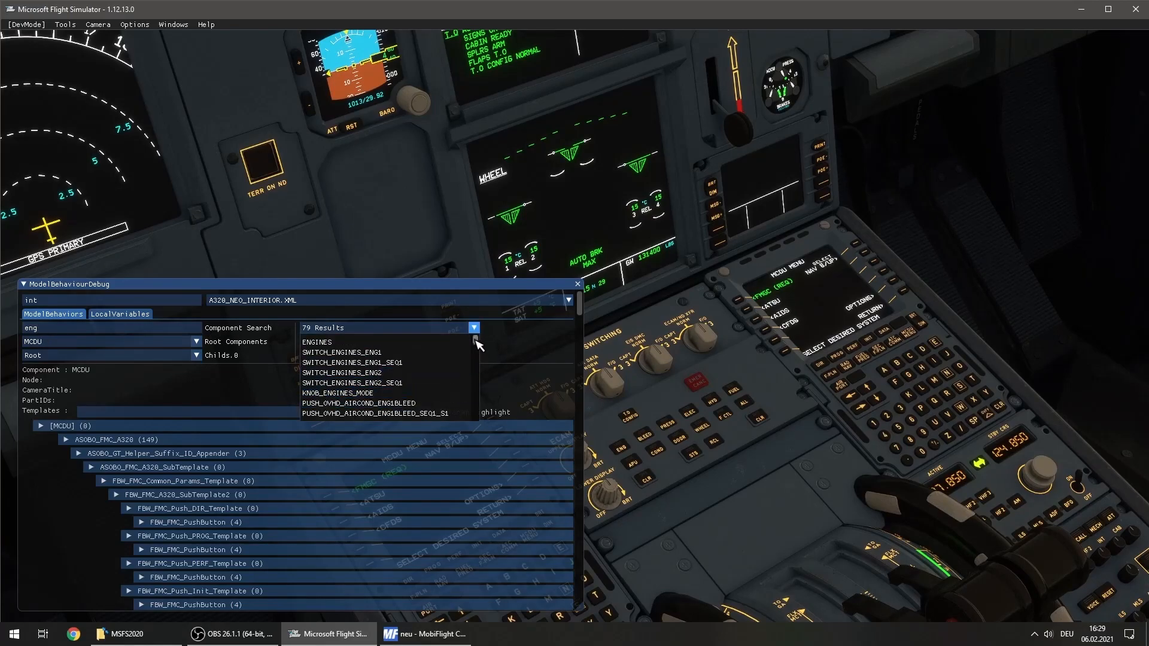
drag(475, 342, 478, 401)
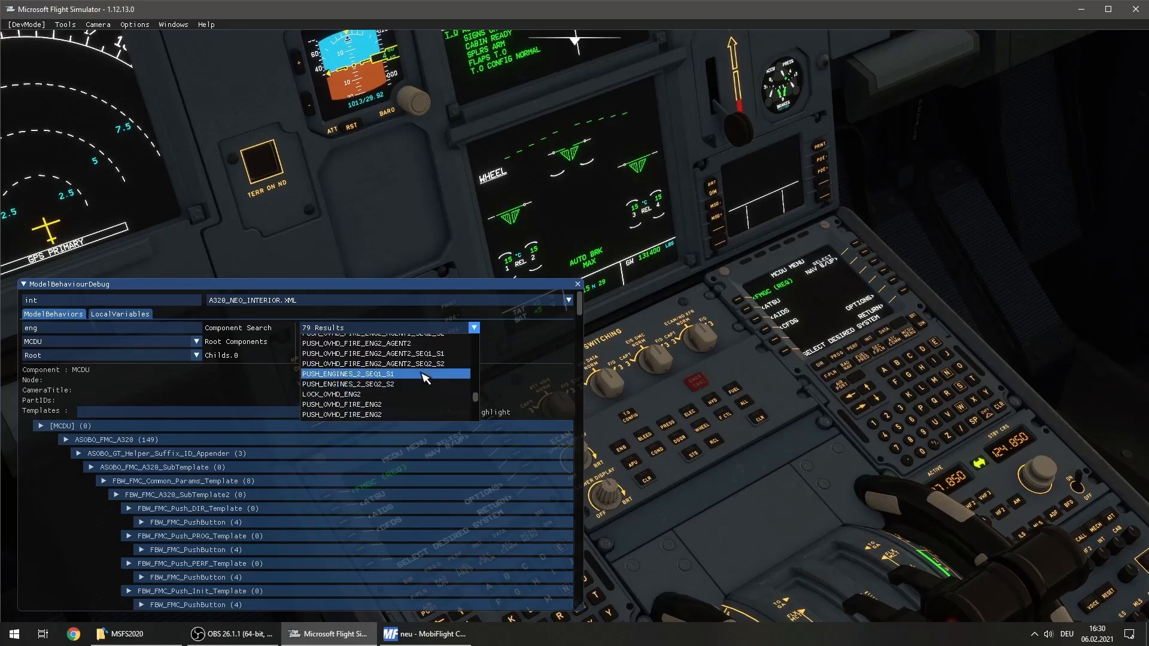
scroll(424, 378, down, 5)
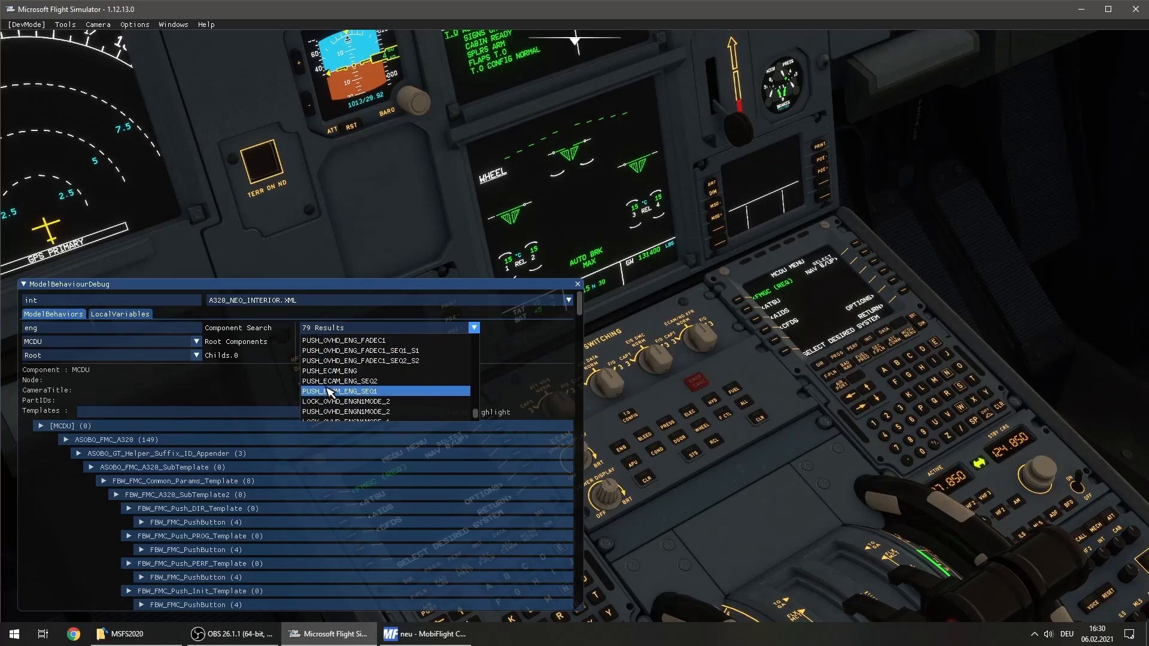
click(386, 372)
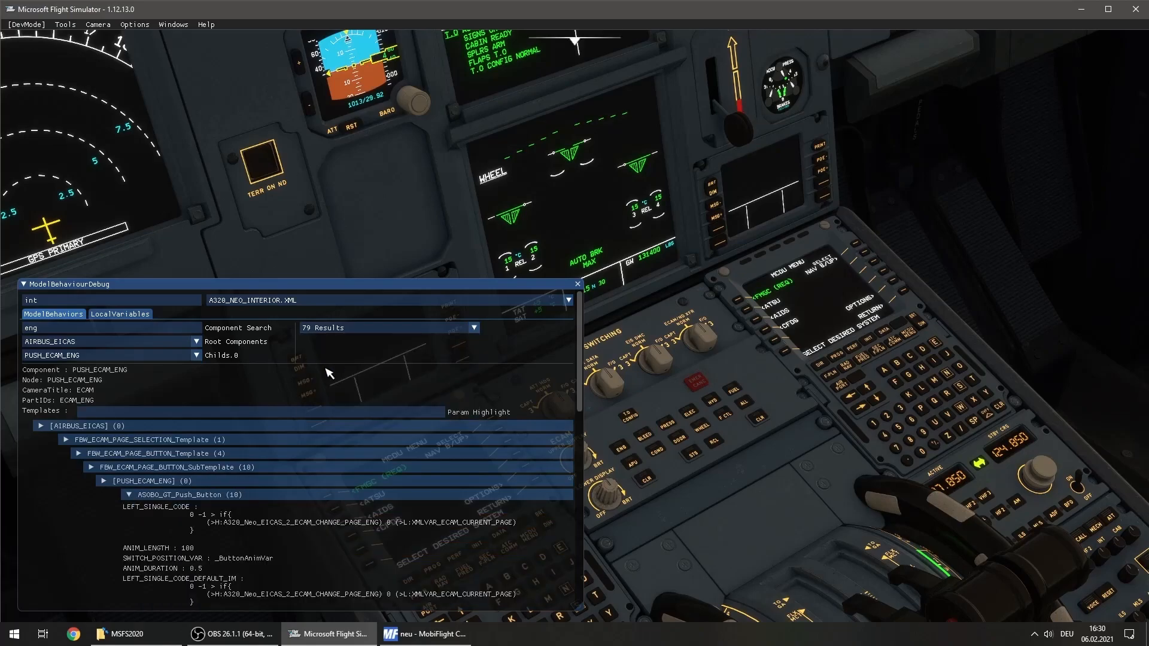
Collapse and re-expand the ASOBO_GT_Push_Button template of PUSH_ECAM_ENG to examine its LEFT_SINGLE_CODE
click(154, 496)
click(178, 509)
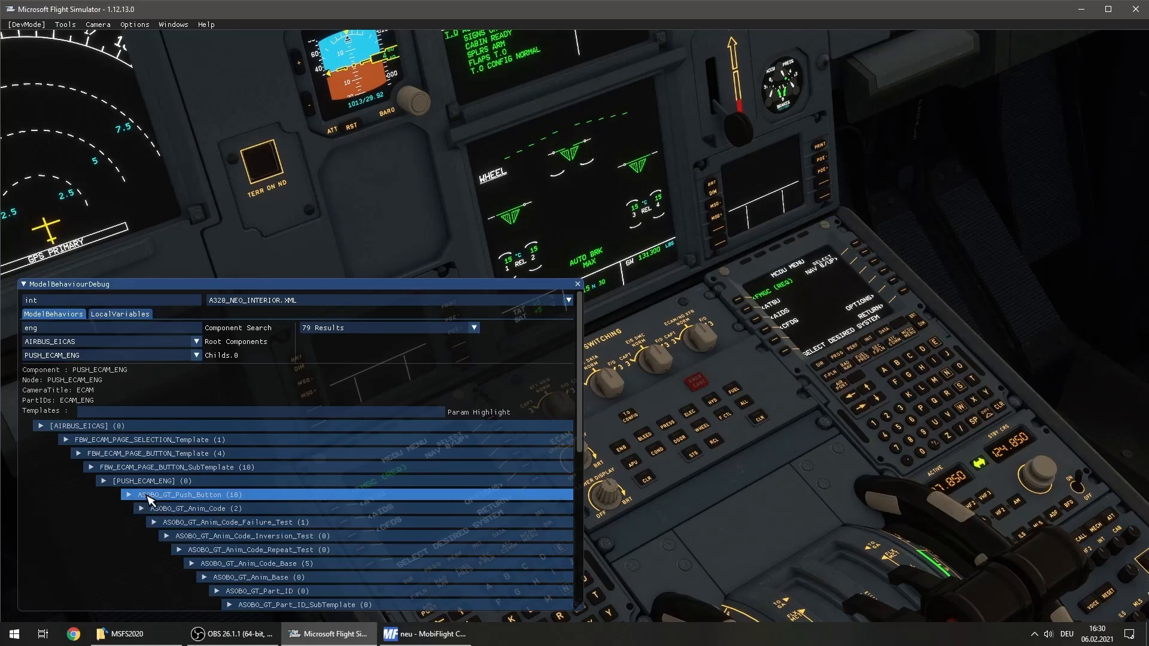
click(272, 495)
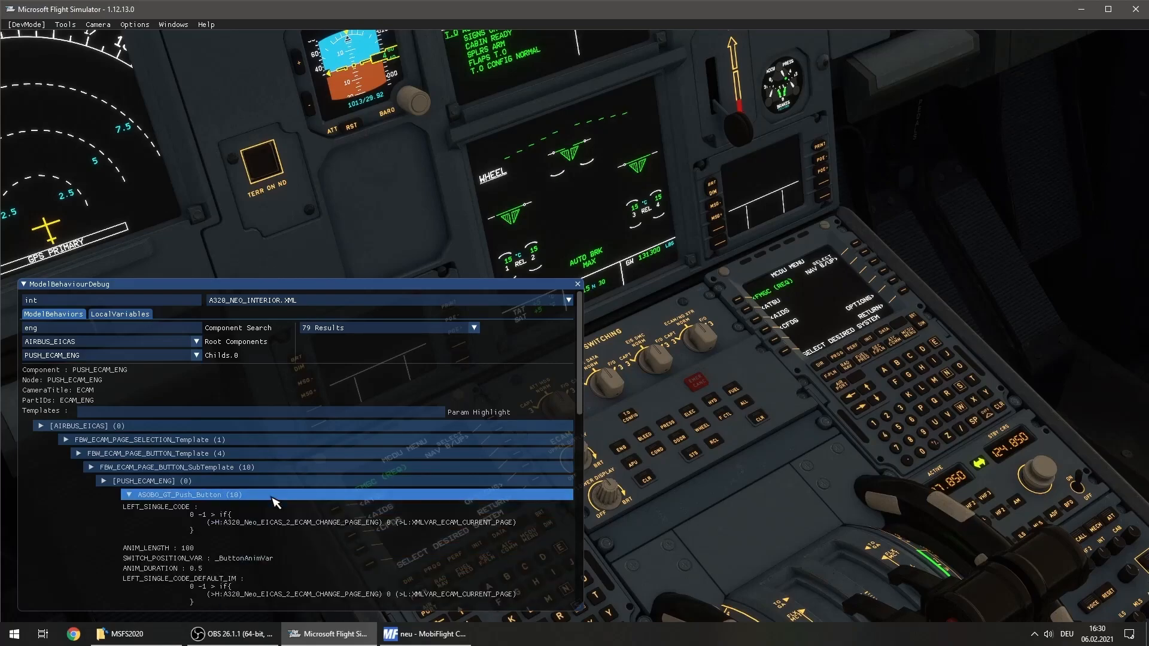
Examine the ENG button's Mouserect code and compare it with the LEFT_SINGLE_CODE in its ASOBO_GT_Push_Button template
scroll(275, 501, down, 2)
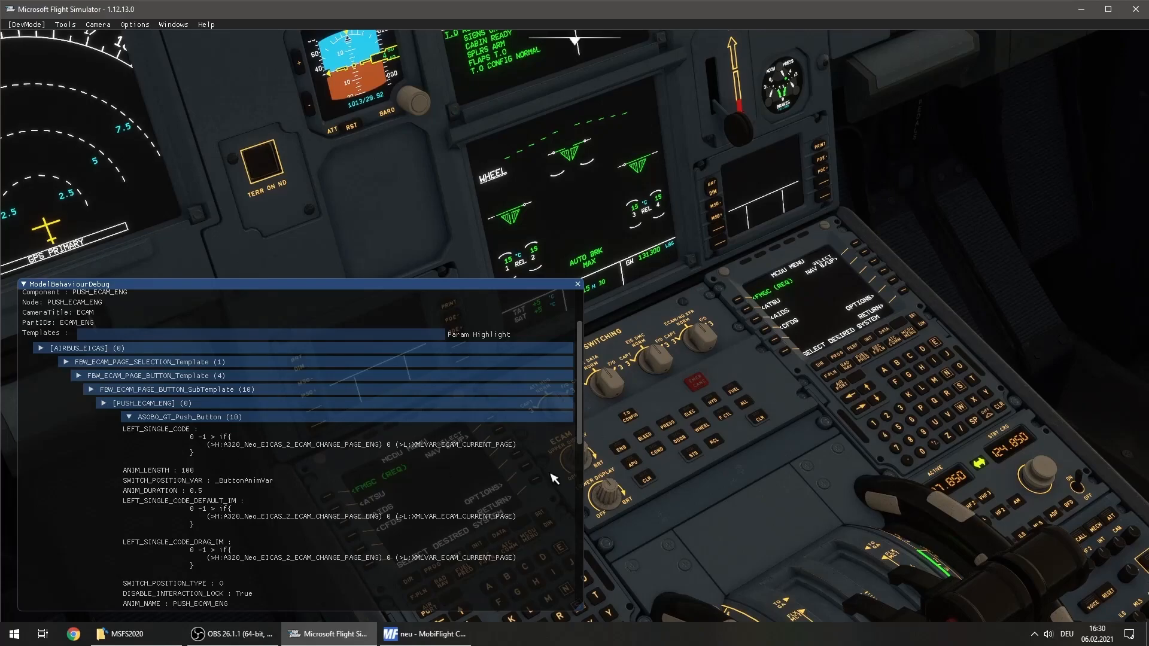
click(179, 422)
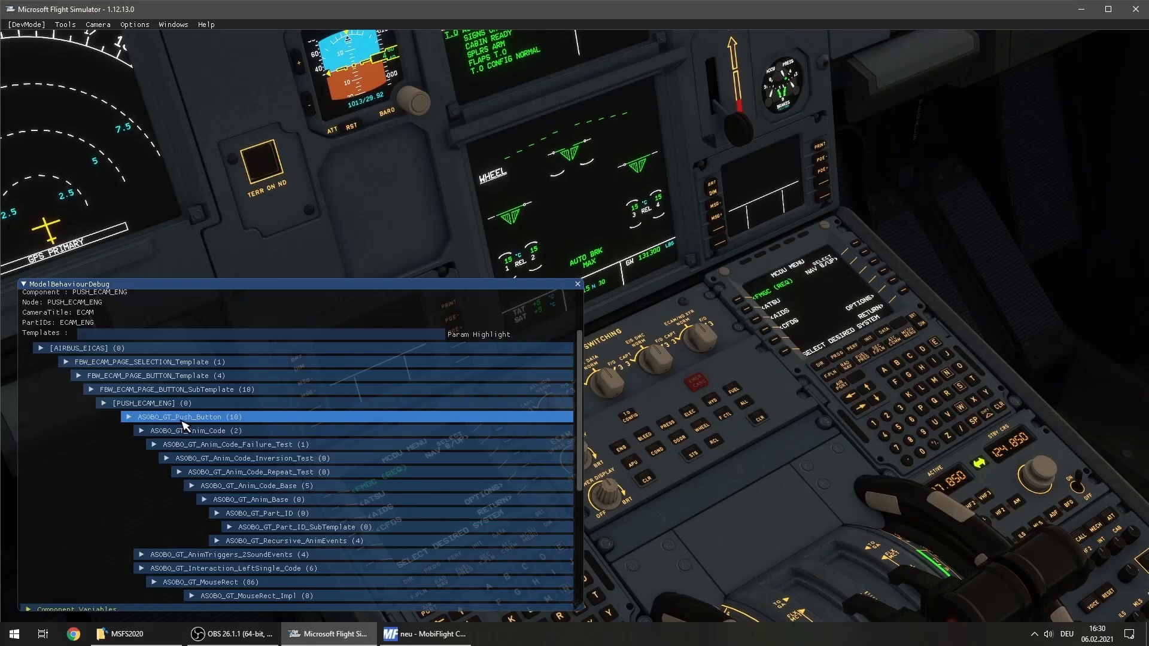
scroll(183, 426, down, 6)
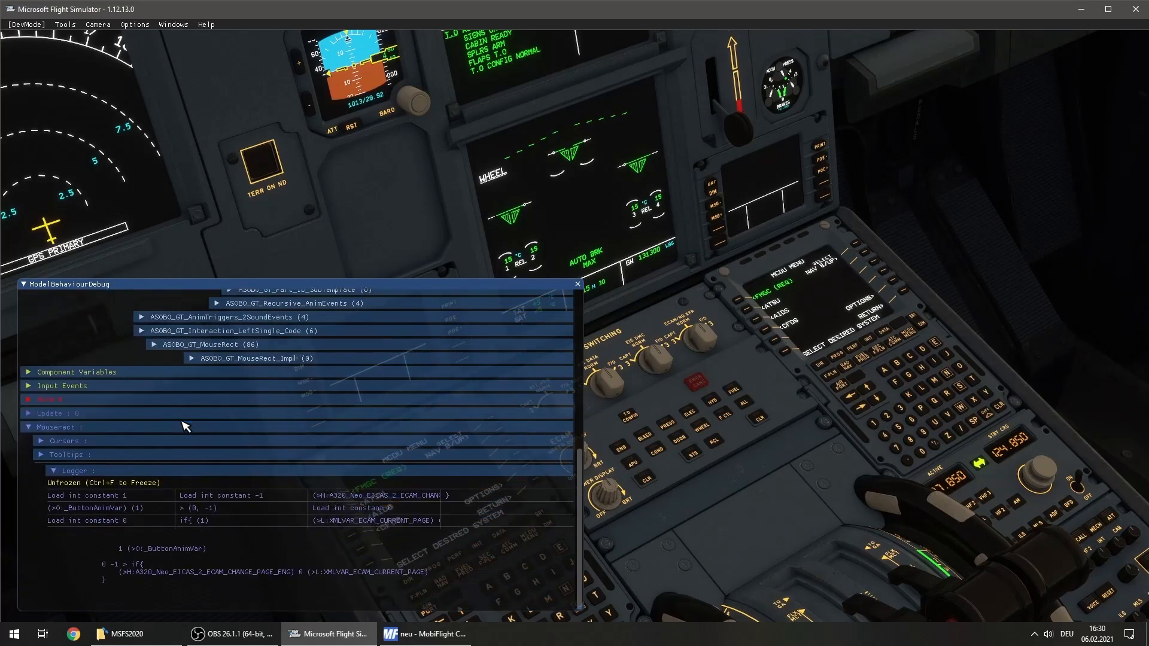
click(55, 427)
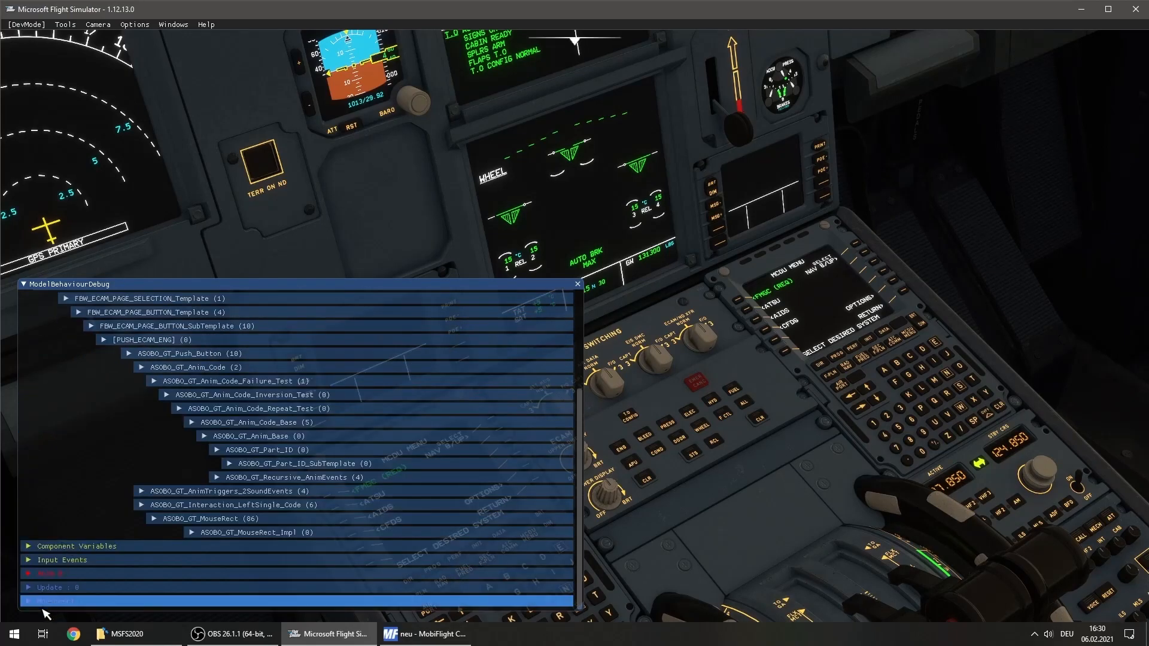
click(78, 602)
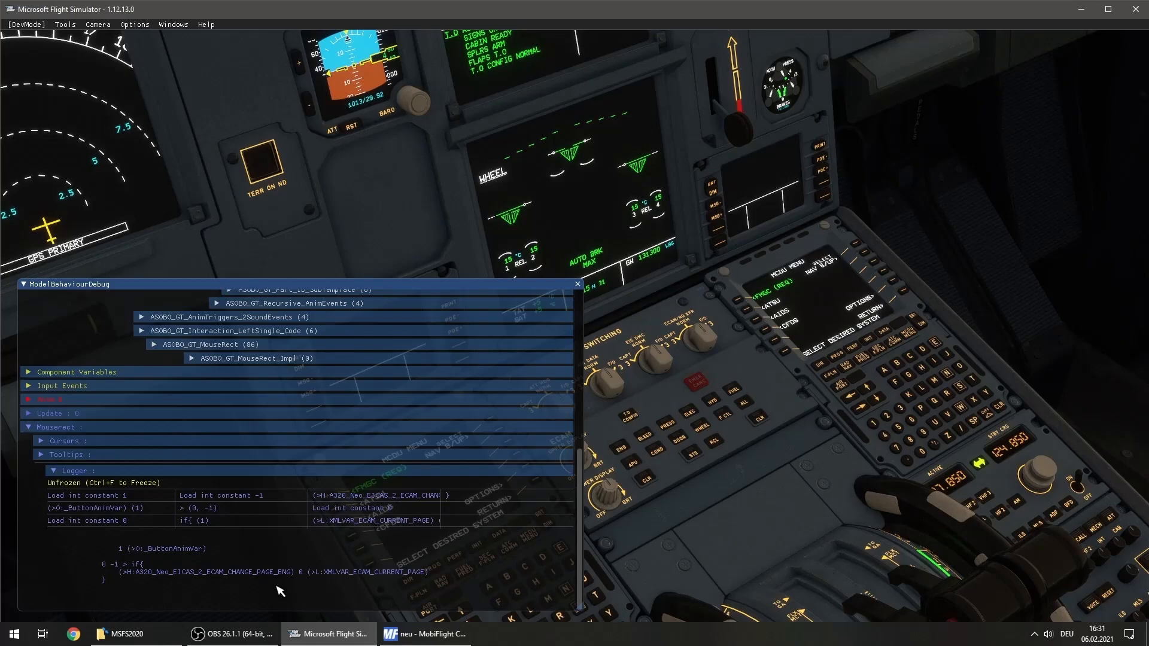
scroll(280, 591, up, 10)
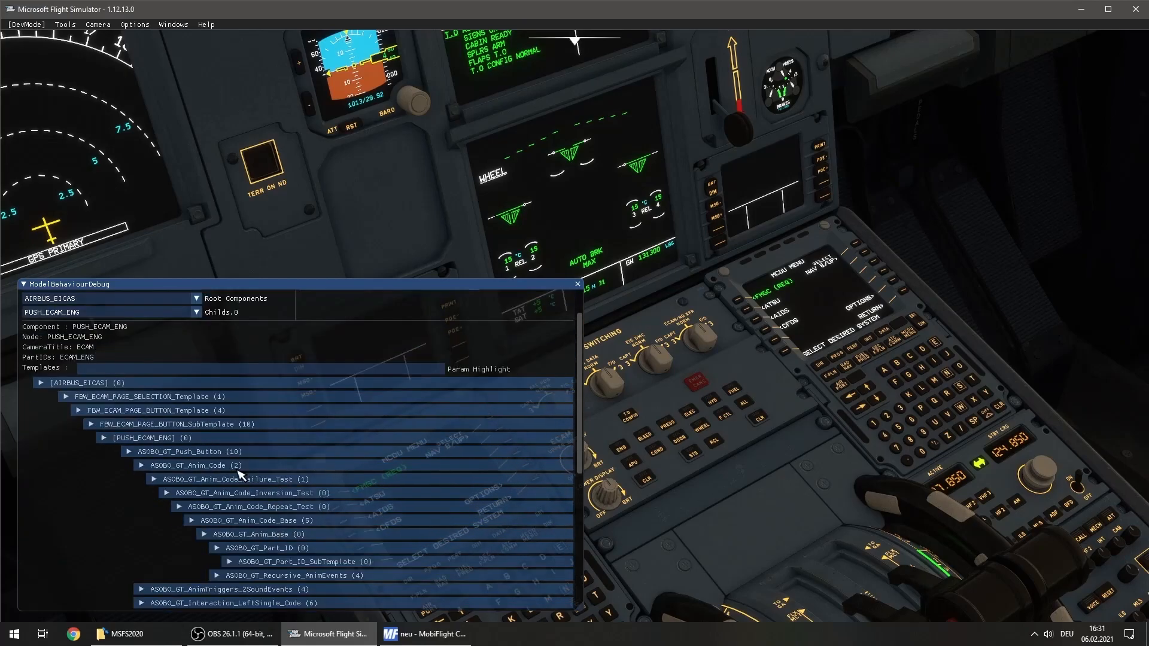
click(253, 451)
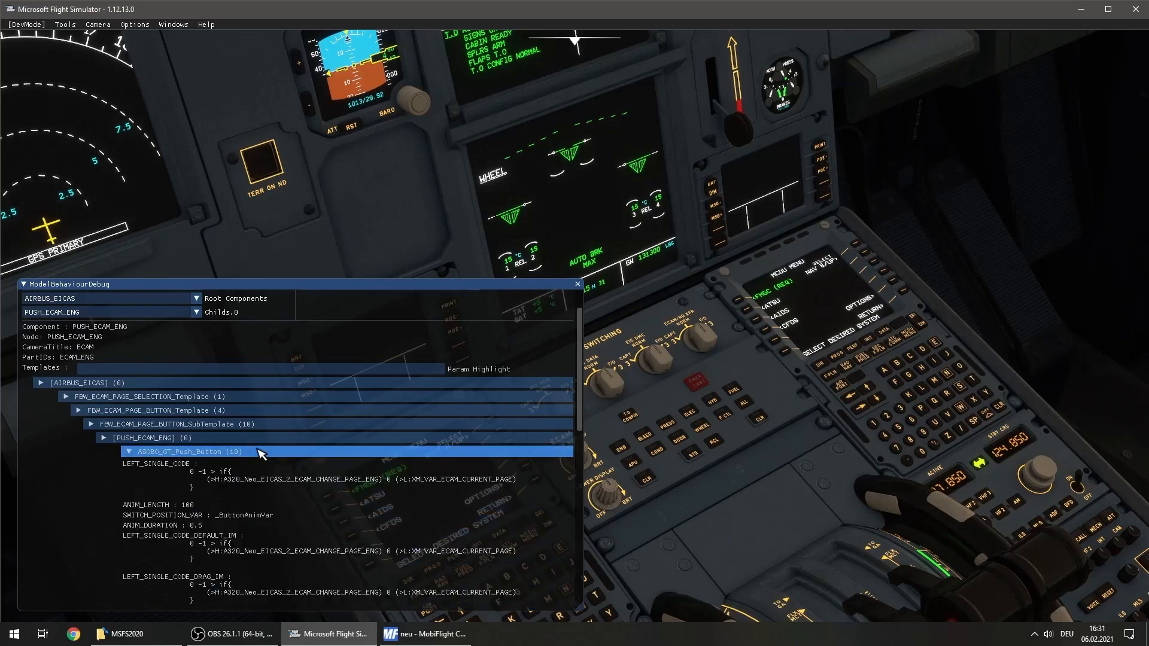
scroll(275, 445, down, 2)
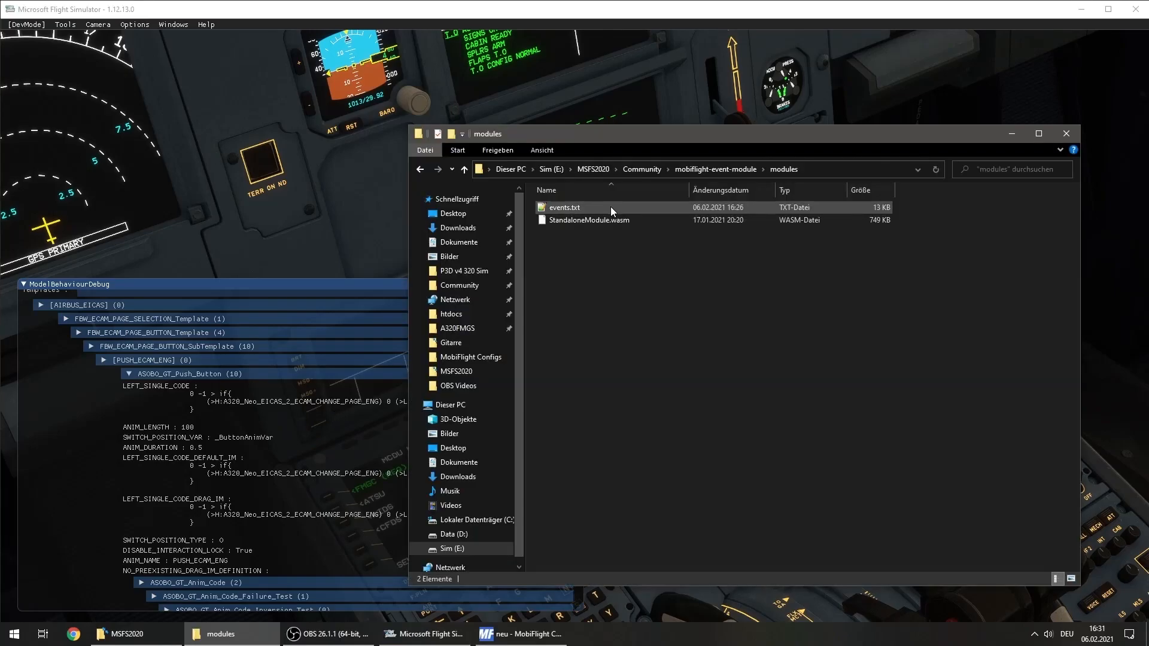
Open events.txt from the mobiflight-event-module's modules folder and insert the comment line "// ECAM Panel" after XMLVAR_NAV_AID_SWITCH_R2_State
double_click(610, 206)
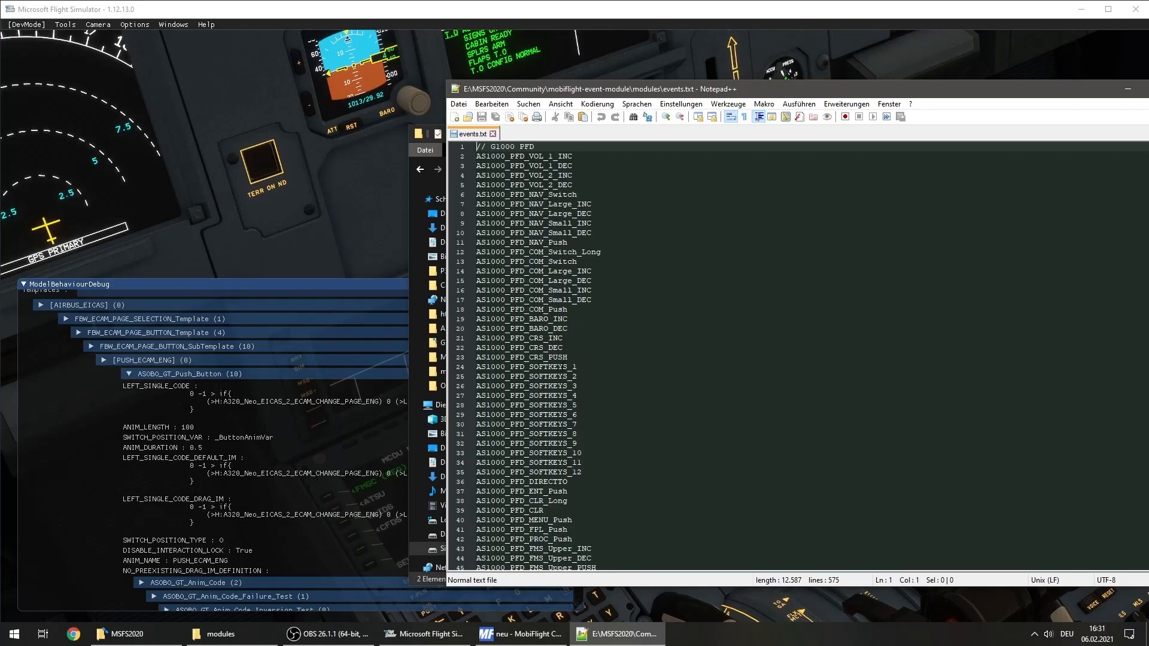
scroll(585, 379, down, 8)
scroll(631, 433, down, 20)
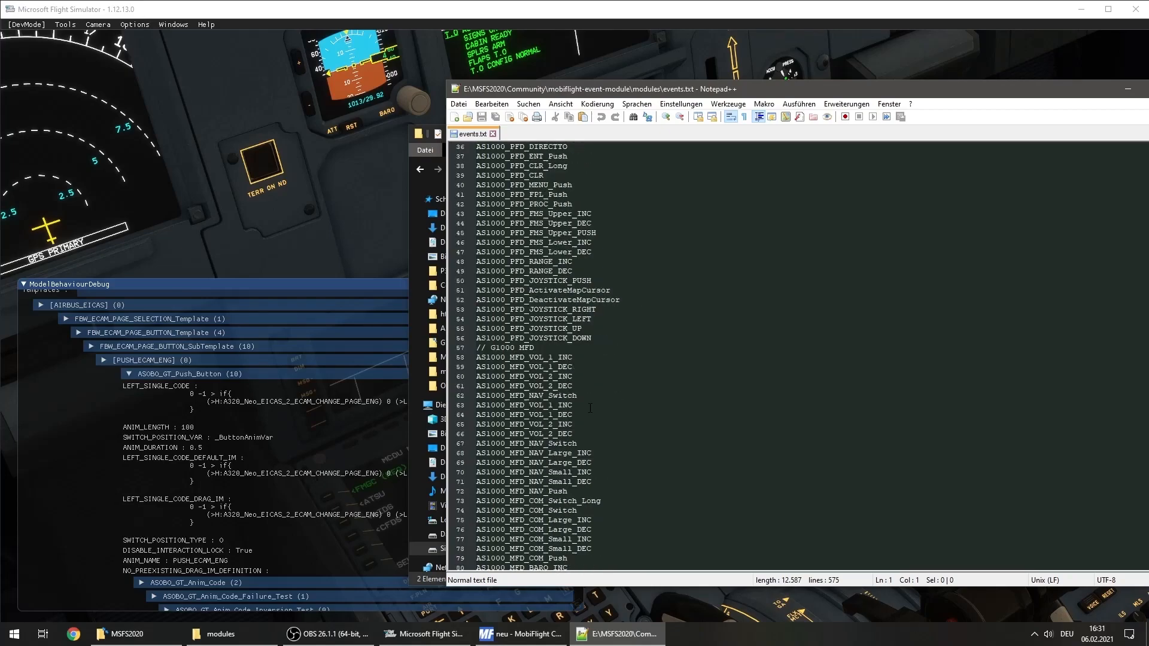
scroll(630, 434, down, 20)
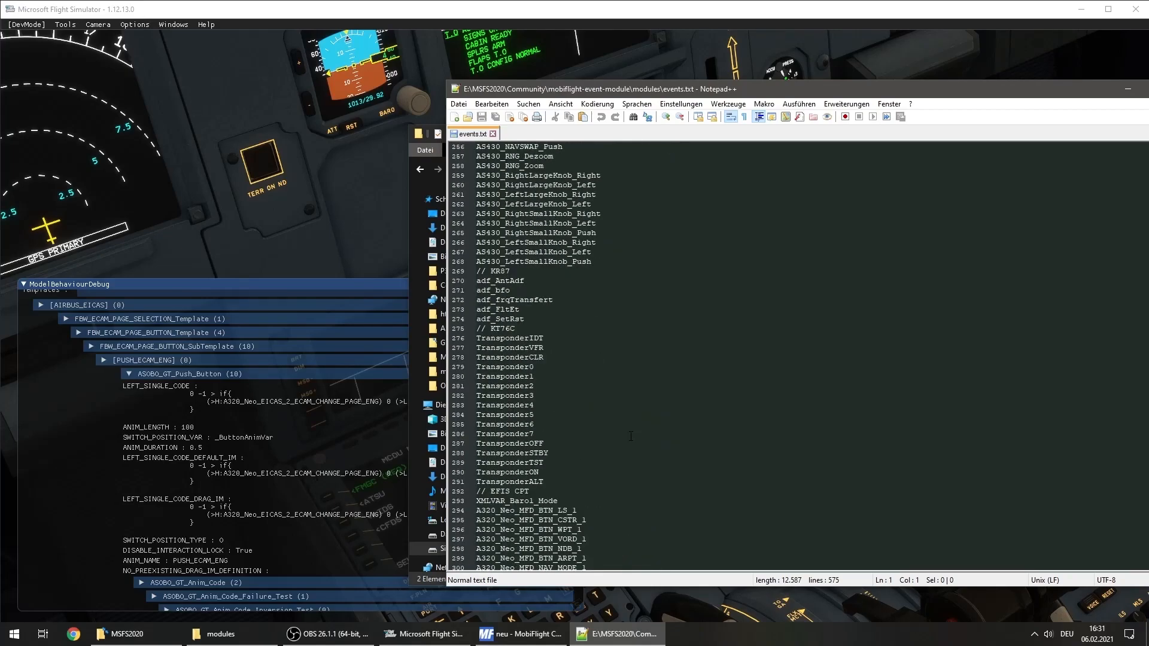
scroll(798, 428, down, 13)
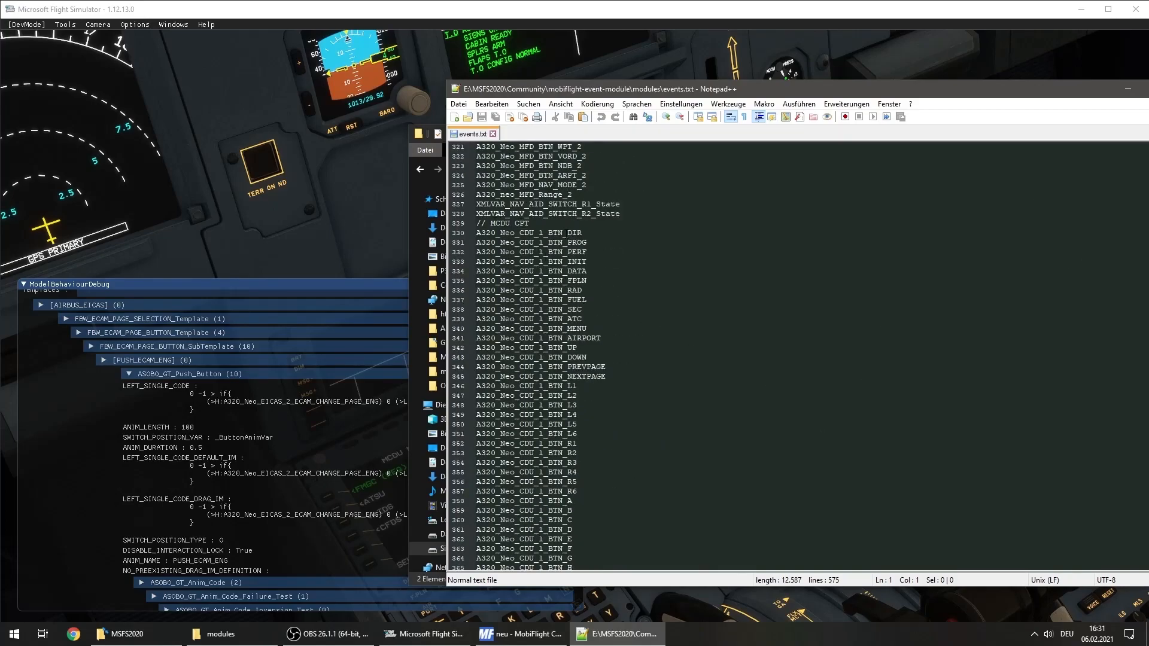
scroll(667, 339, up, 3)
click(667, 309)
key(Return)
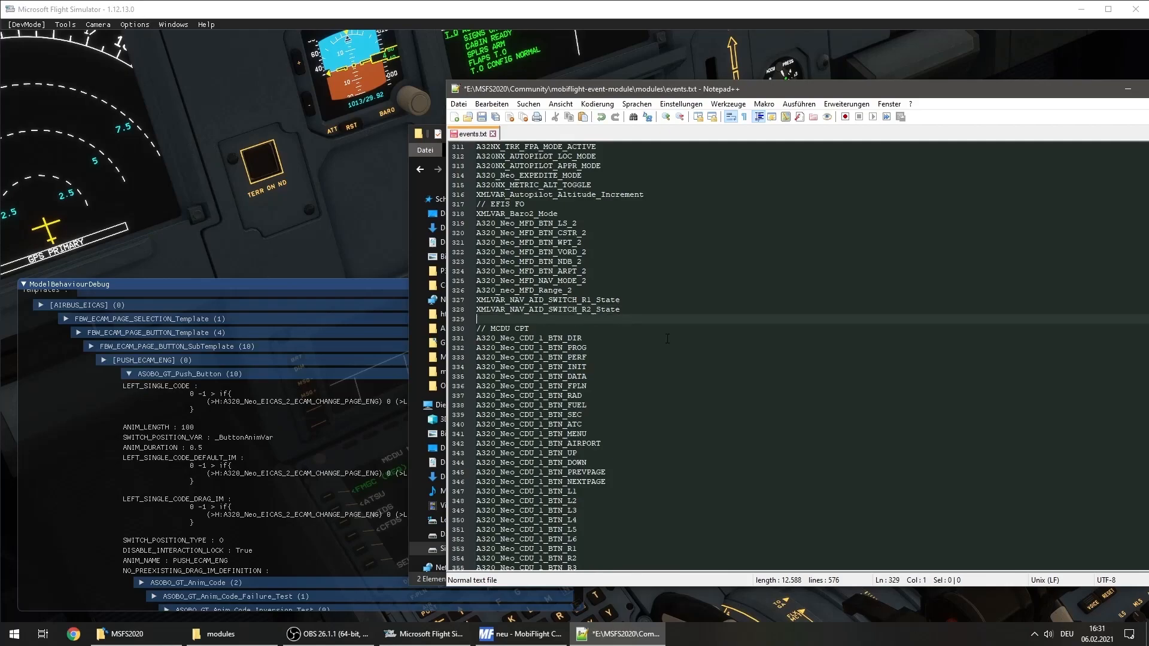
text(//)
text(ECAM Pa)
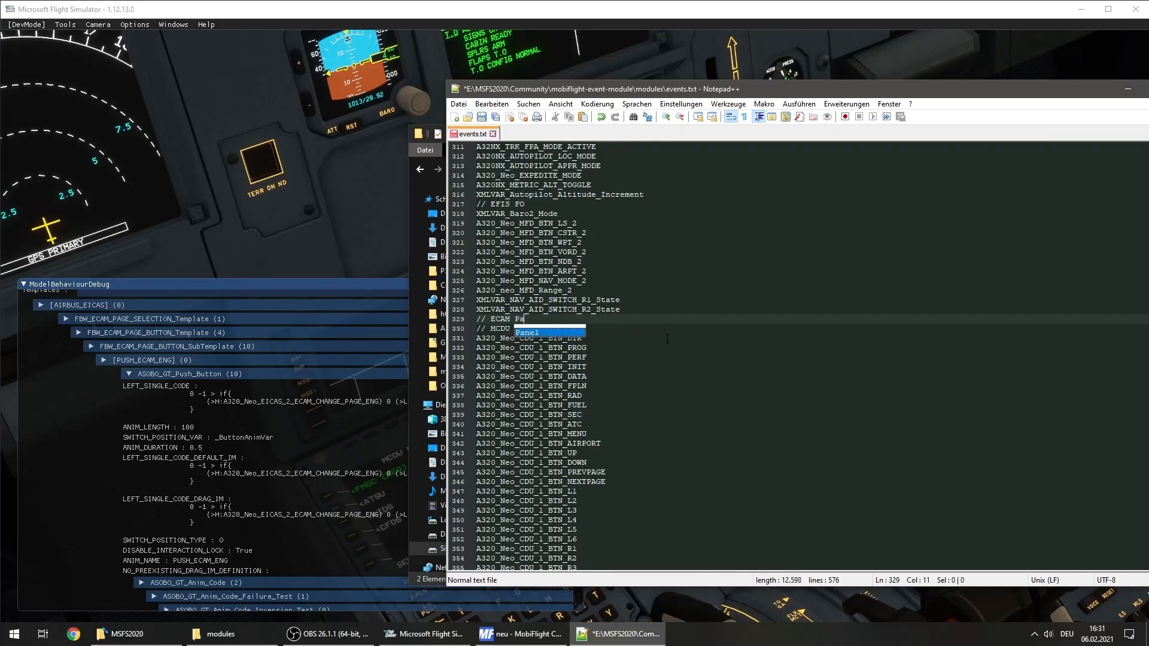
text(nel)
key(Return)
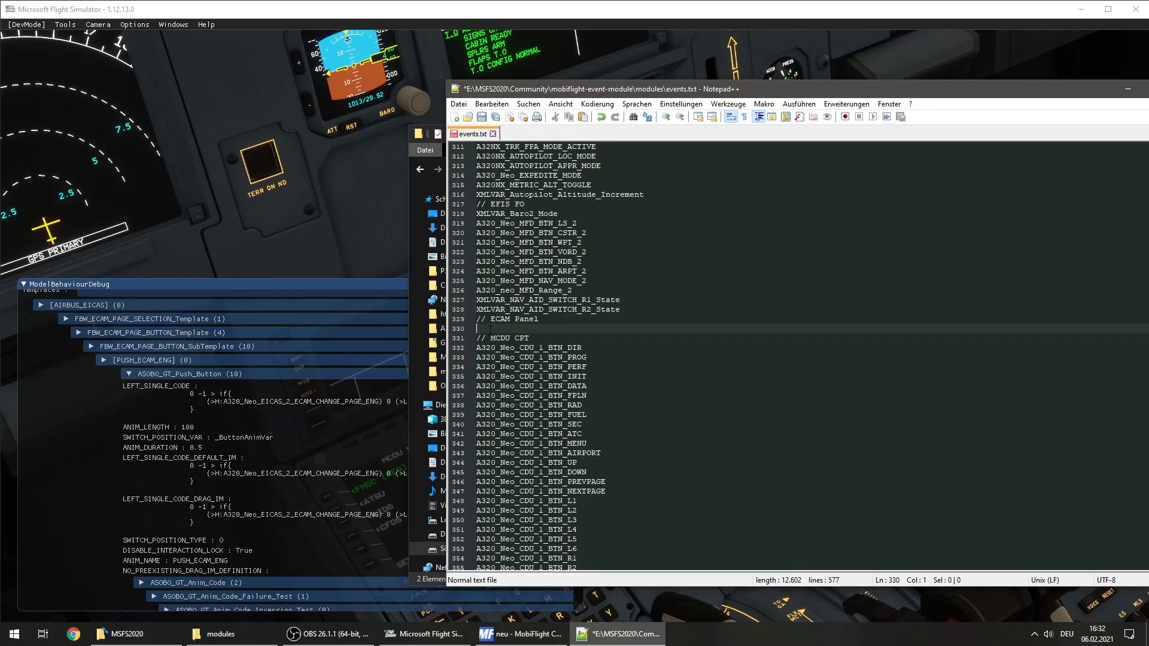
Enter the event A320_Neo_EICAS_2_ECAM_CHANGE_PAGE_ENG below the ECAM Panel comment and save events.txt
text(A320_)
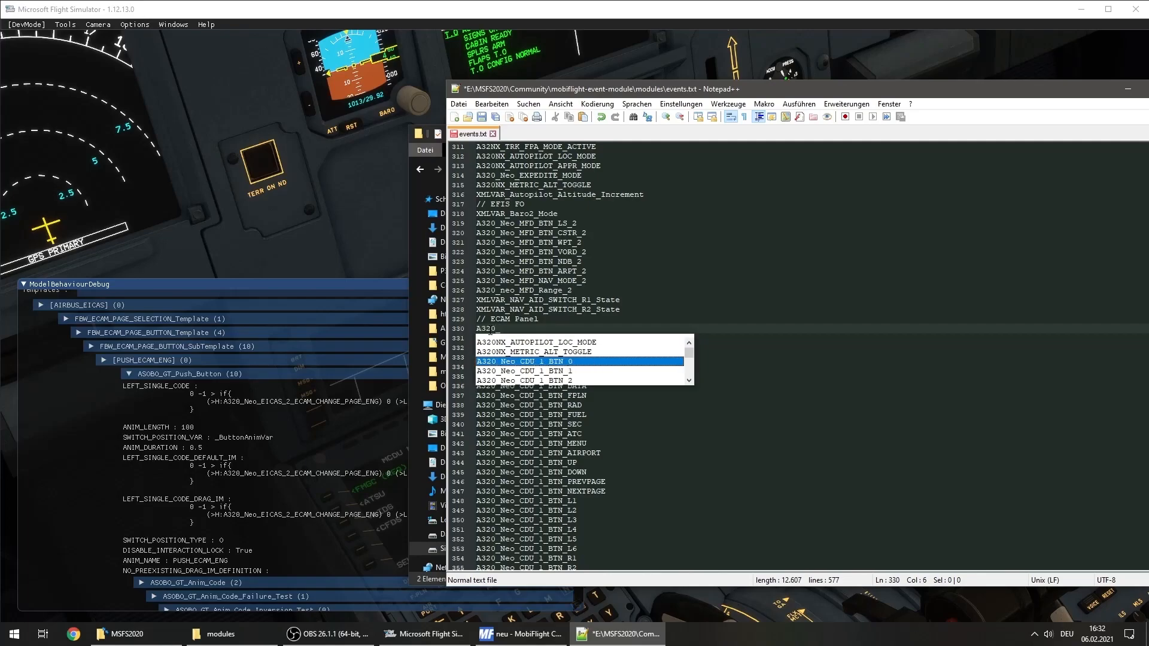
text(Neo_EICAS_2_)
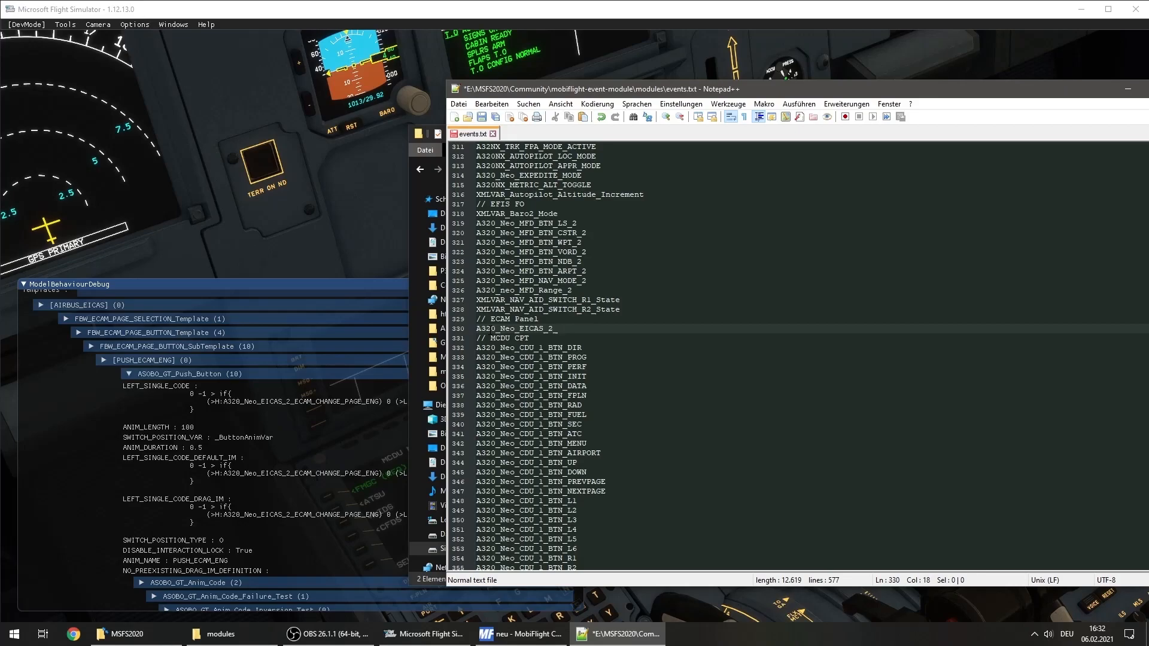
text(ECAM_CHANGE_PAGE_ENG)
drag(655, 326, 477, 328)
key(ctrl+c)
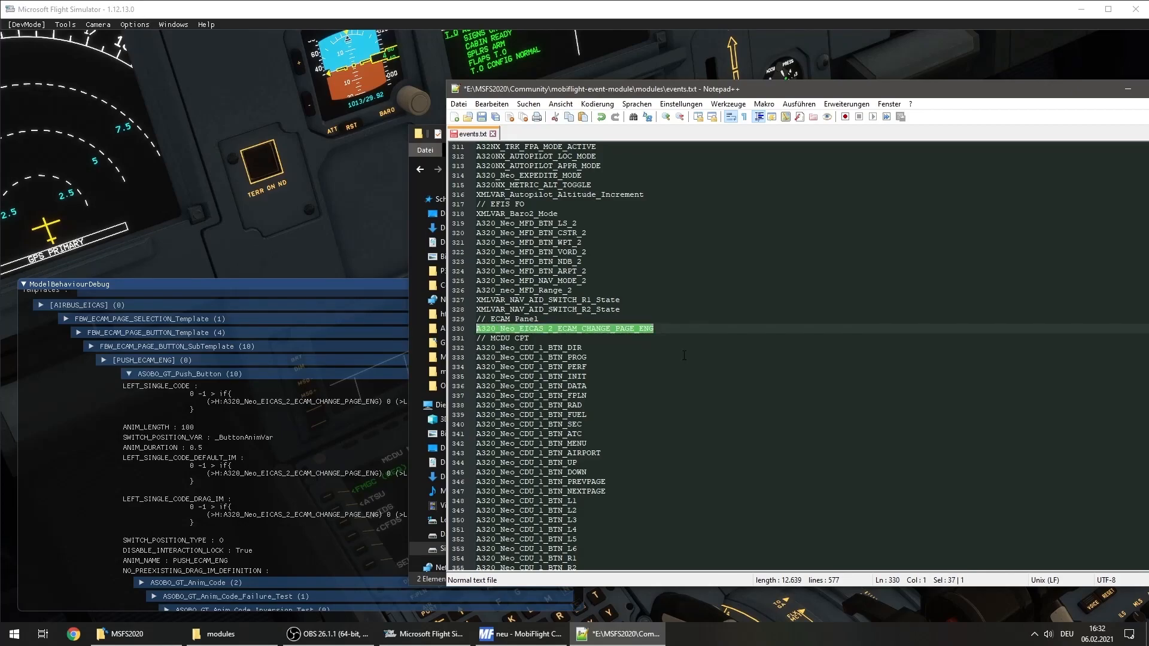
click(667, 329)
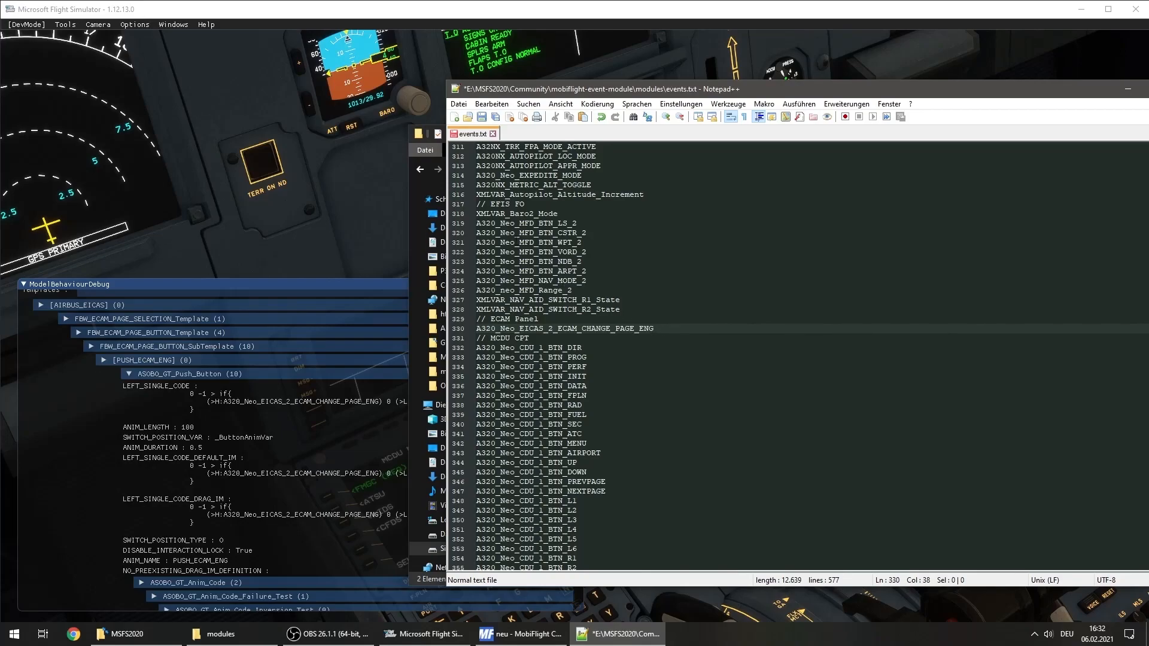
key(ctrl+s)
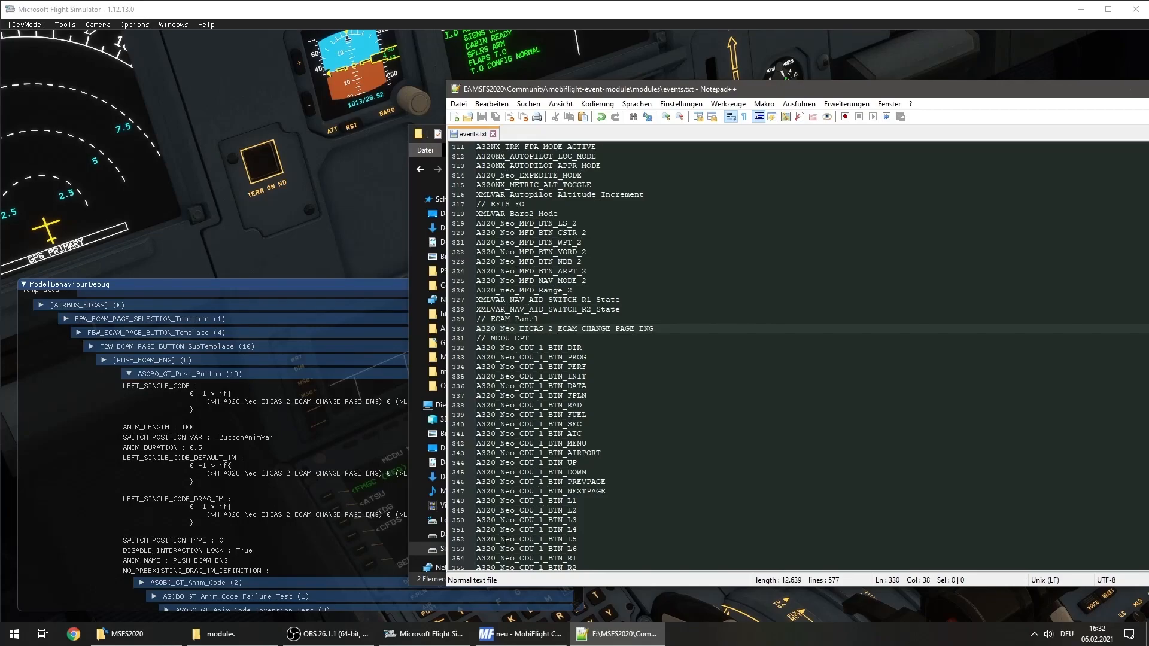
Open msfs2020_eventids.cip from the MSFS2020 Addons\Mobiflight 8.0\Presets folder on drive E: in Notepad++
click(215, 633)
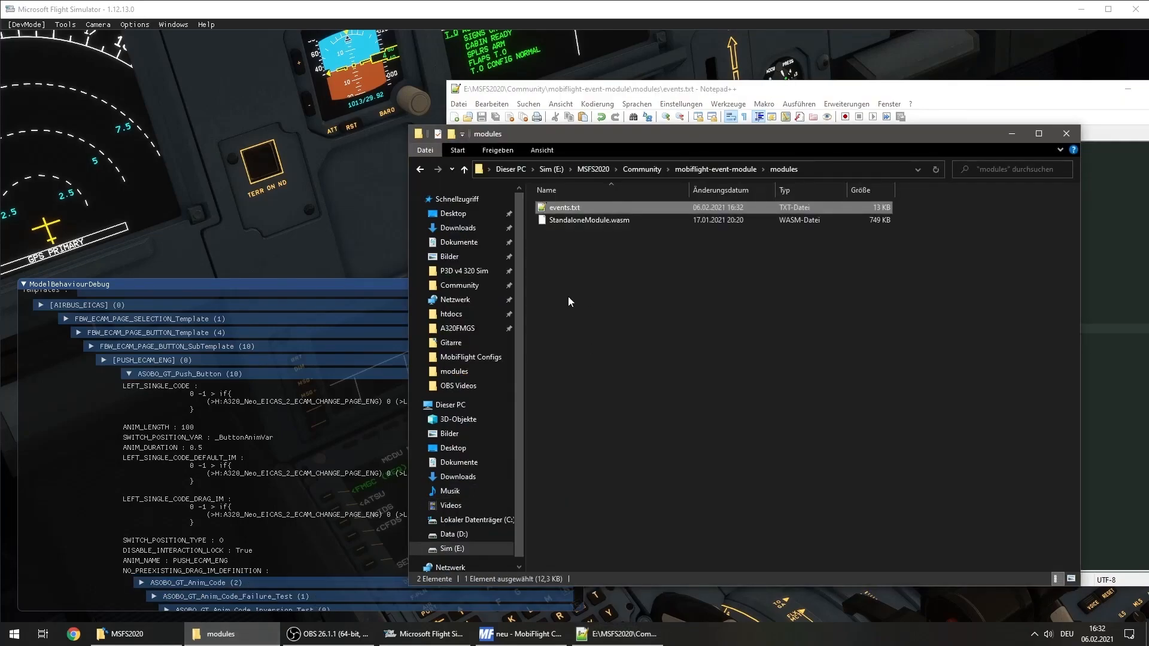
click(549, 169)
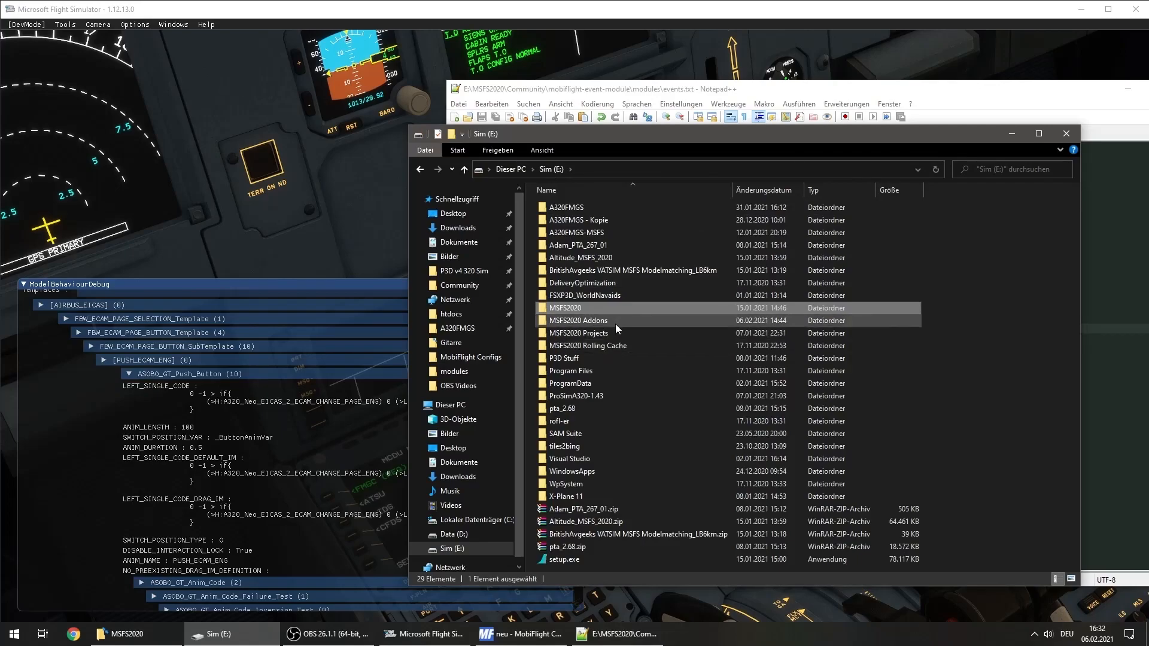
double_click(611, 322)
double_click(599, 246)
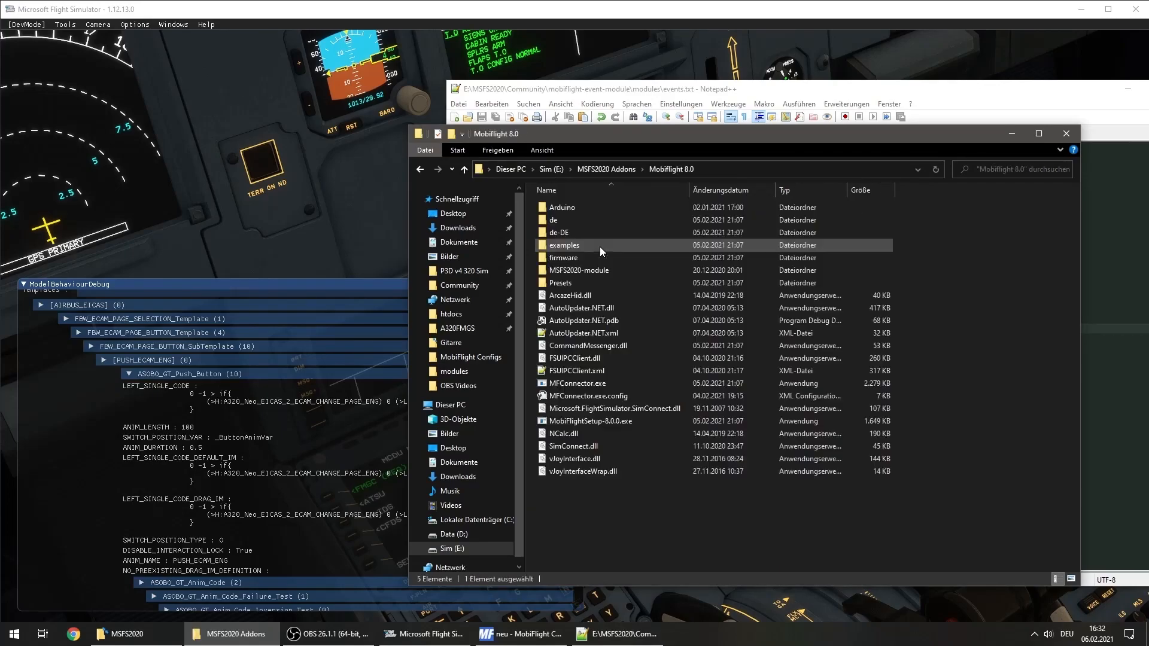
double_click(591, 280)
right_click(601, 207)
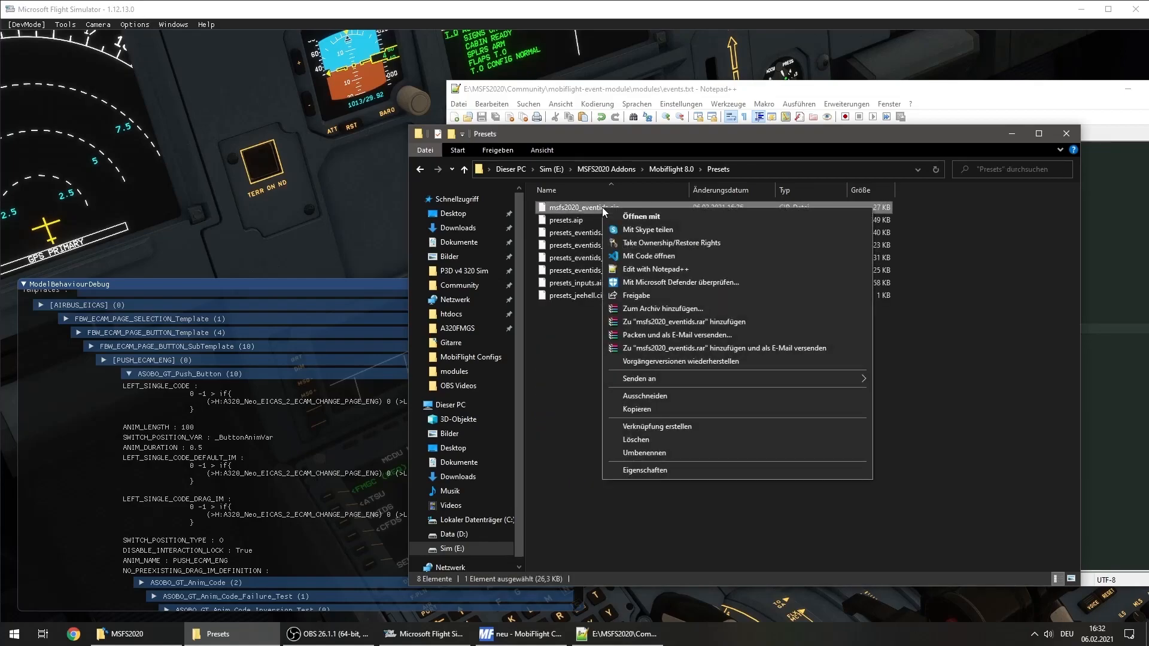
click(568, 348)
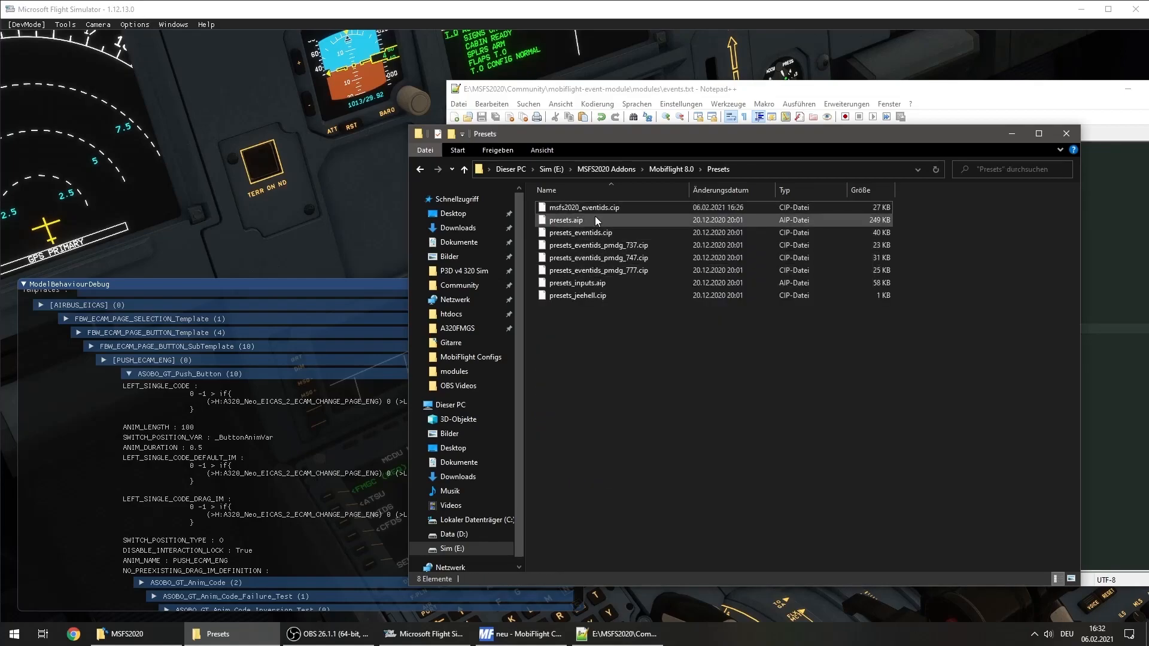
right_click(612, 207)
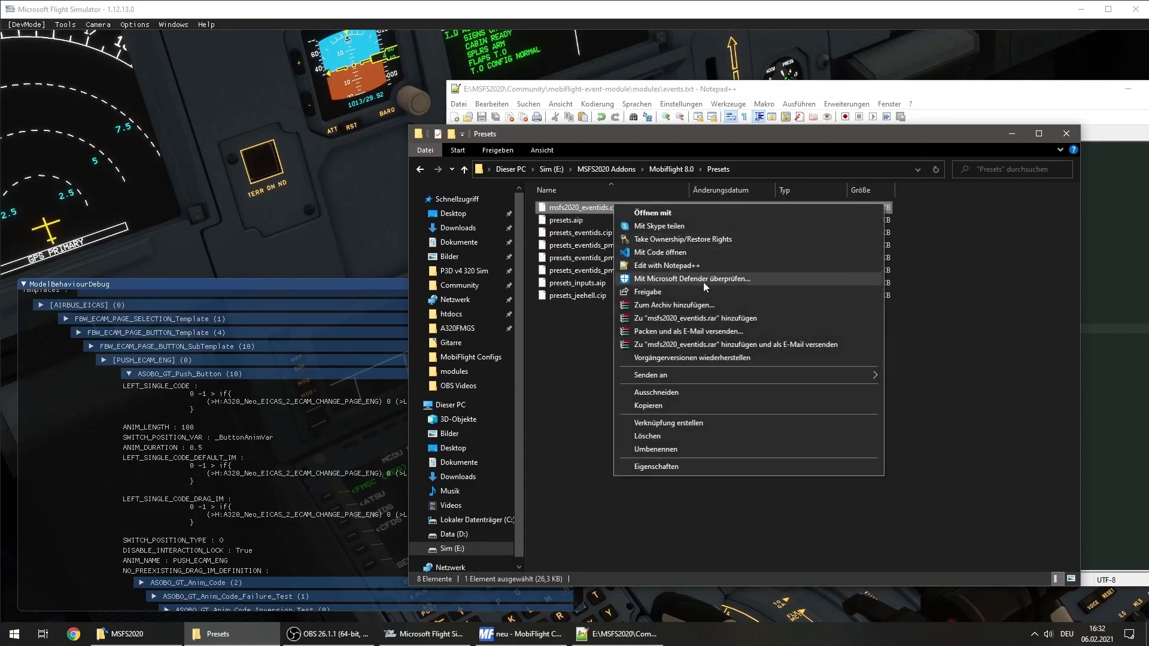
click(698, 267)
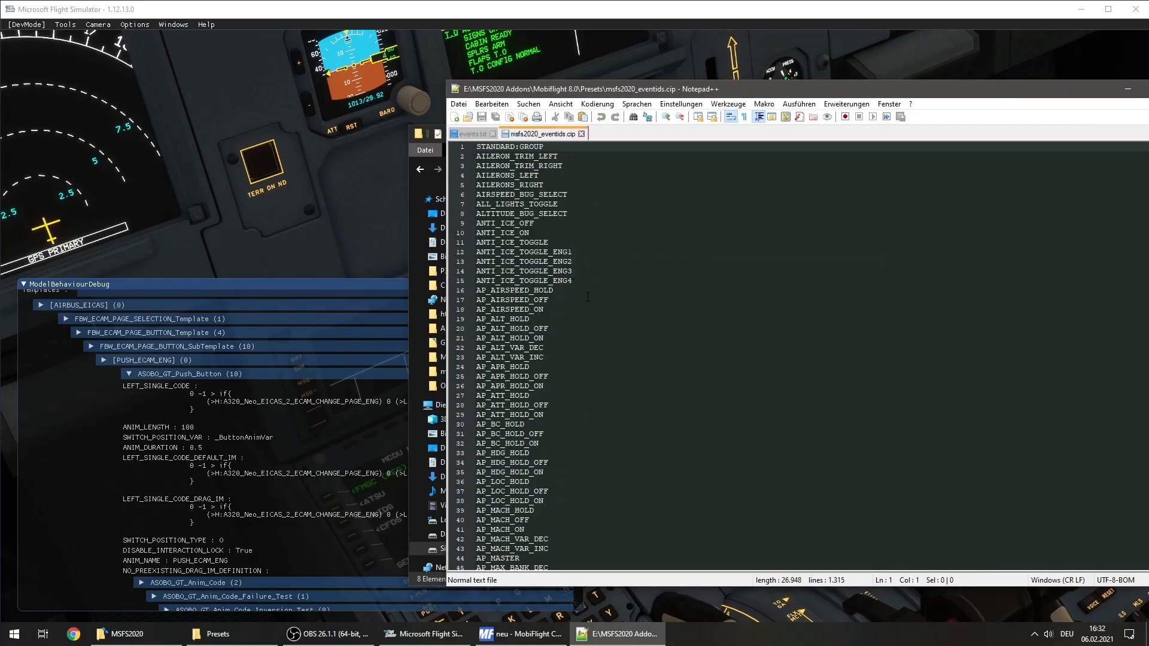
Look through the event preset list for the A32x FBW groups that follow the TransponderALT entry
scroll(586, 294, down, 20)
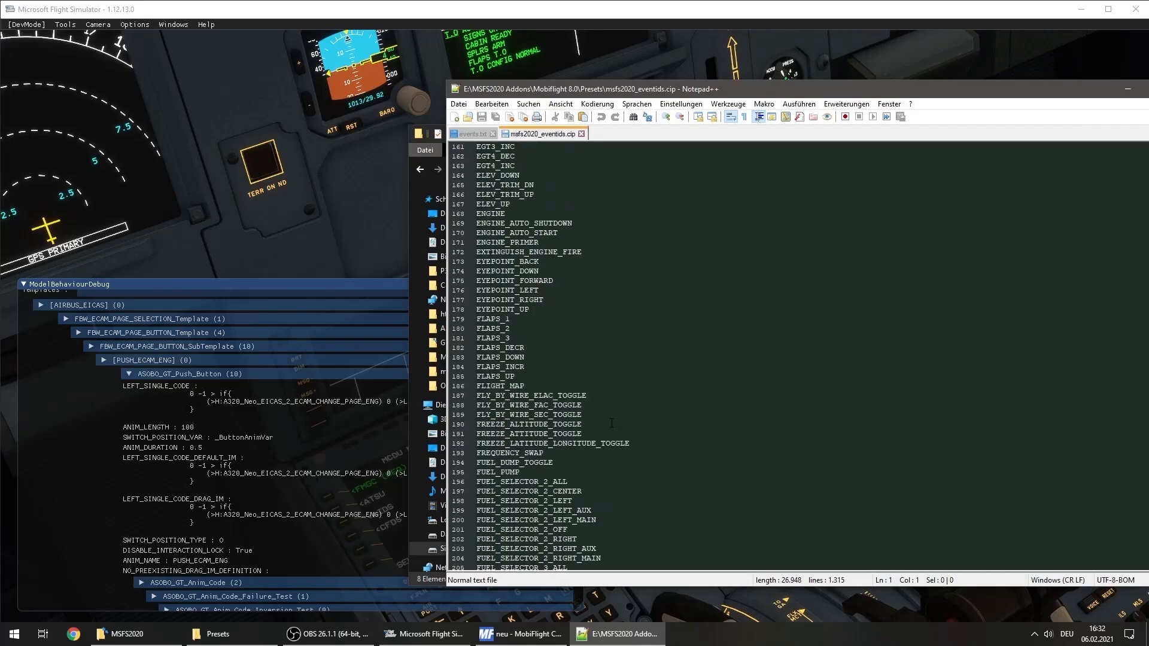
scroll(608, 422, down, 20)
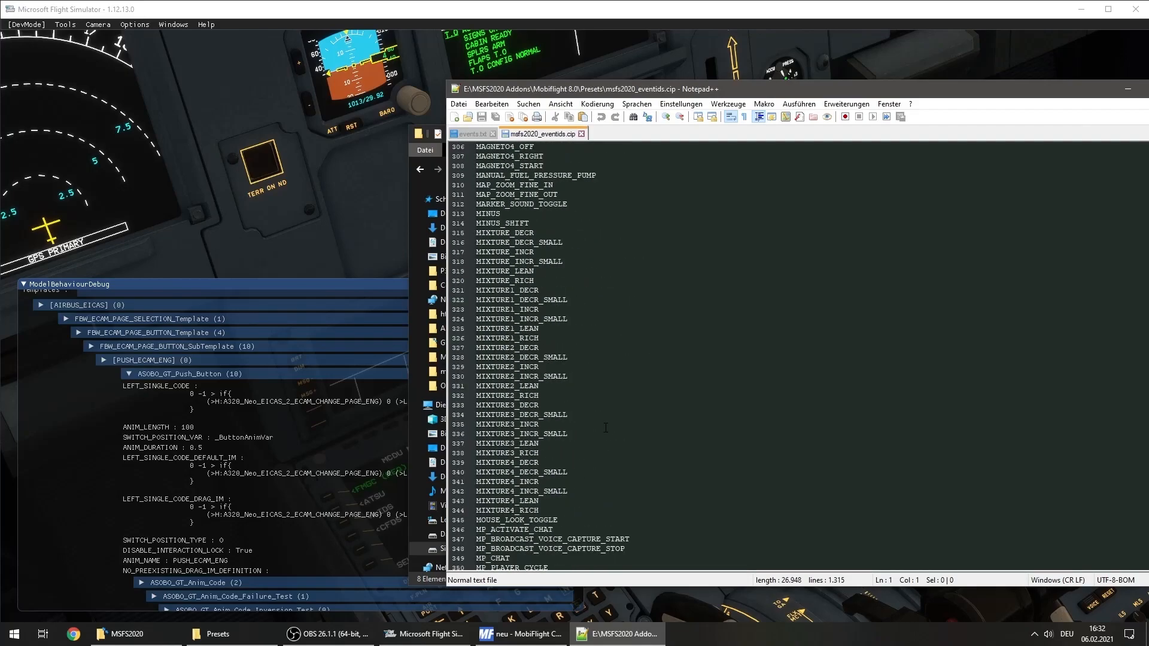
scroll(601, 425, down, 20)
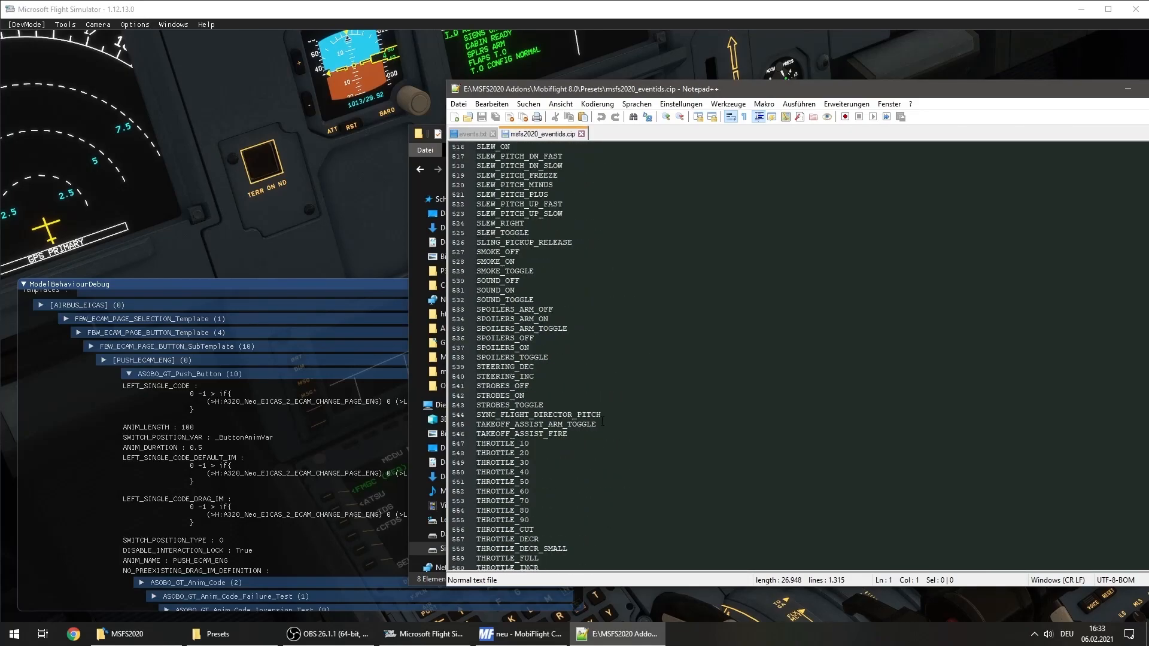
scroll(609, 436, down, 20)
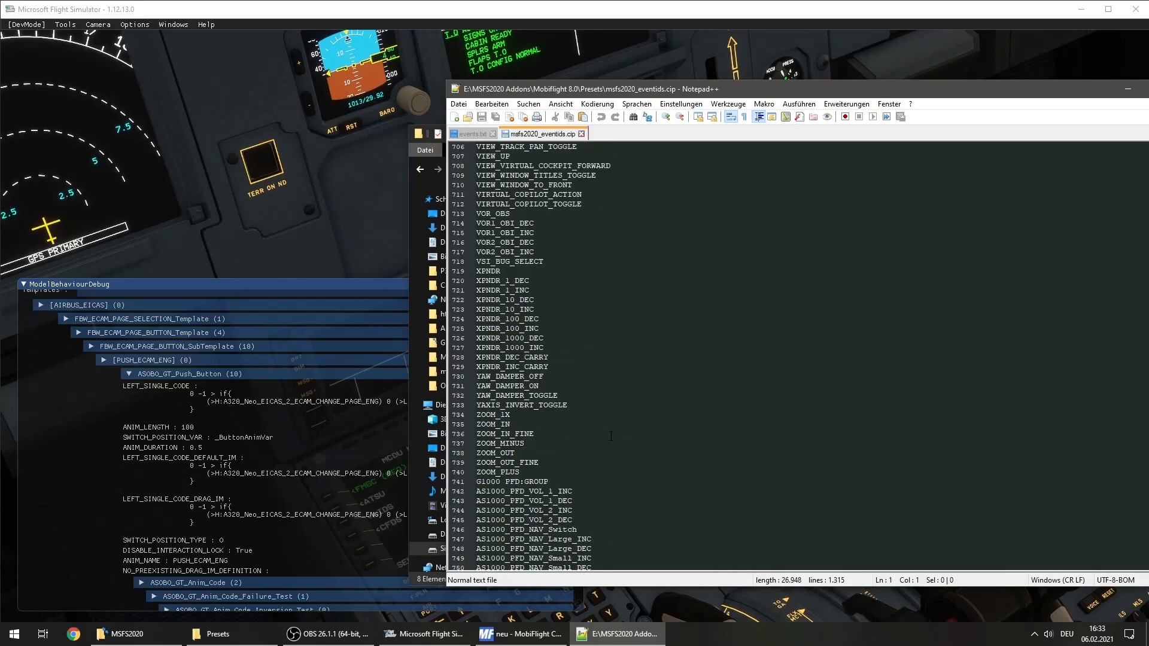
scroll(611, 435, down, 20)
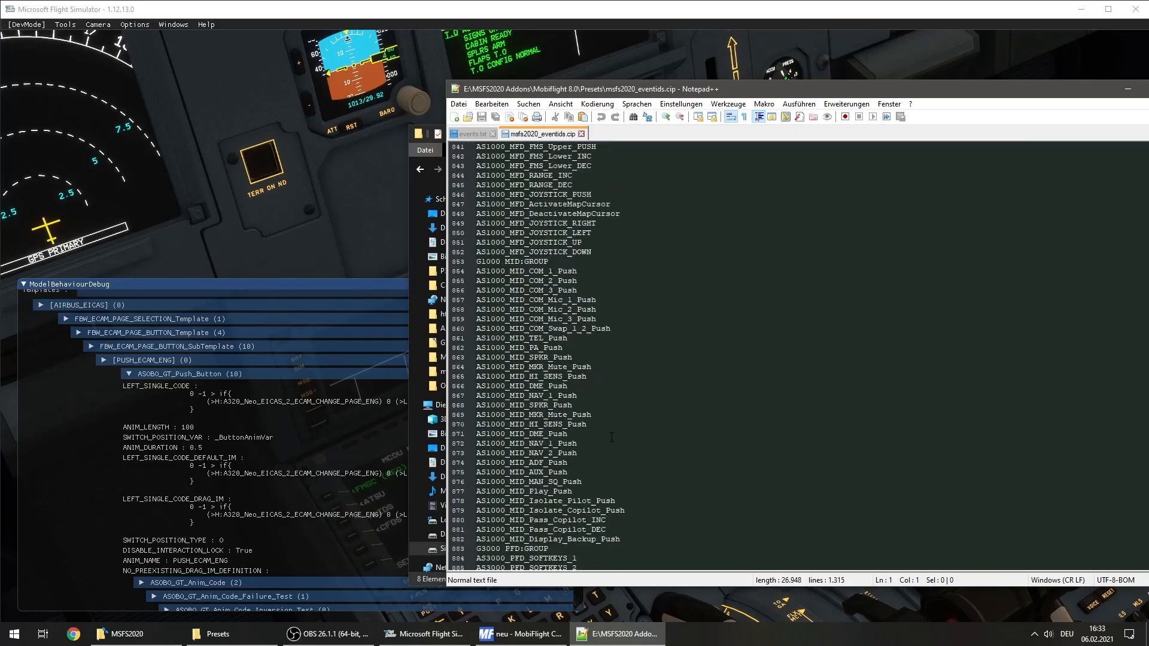
scroll(611, 436, down, 20)
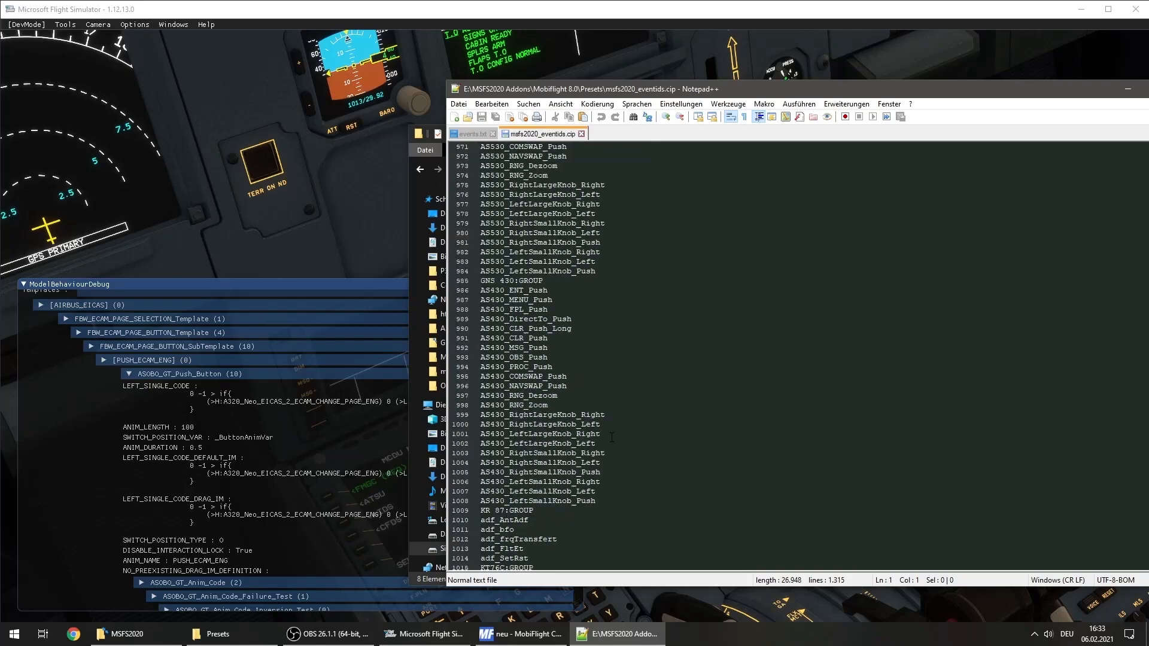
scroll(611, 437, down, 8)
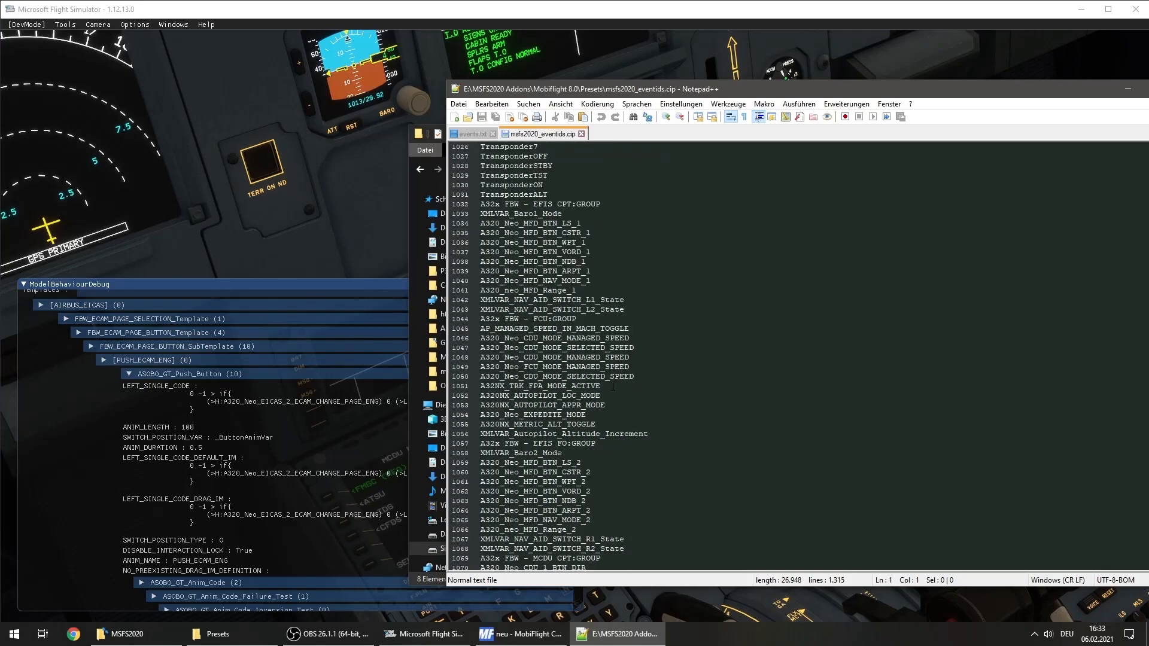
click(572, 195)
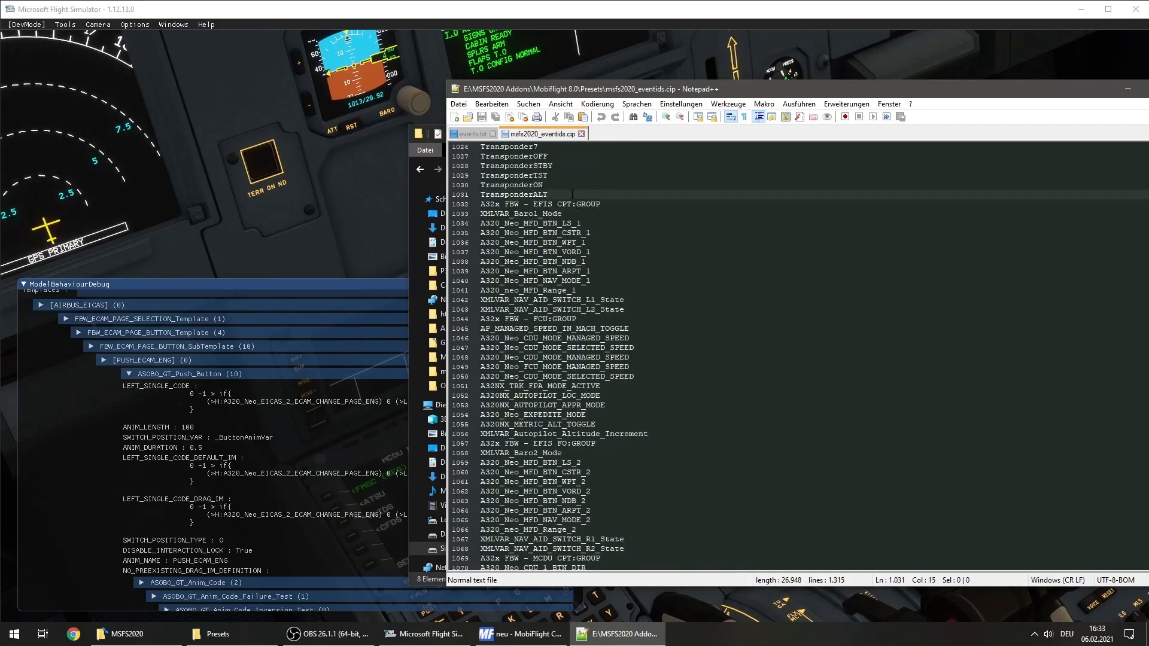
Insert the group header "A32x FBW - ECAM Panel:GROUP" on a new line below TransponderALT in msfs2020_eventids.cip
key(Return)
text(A3)
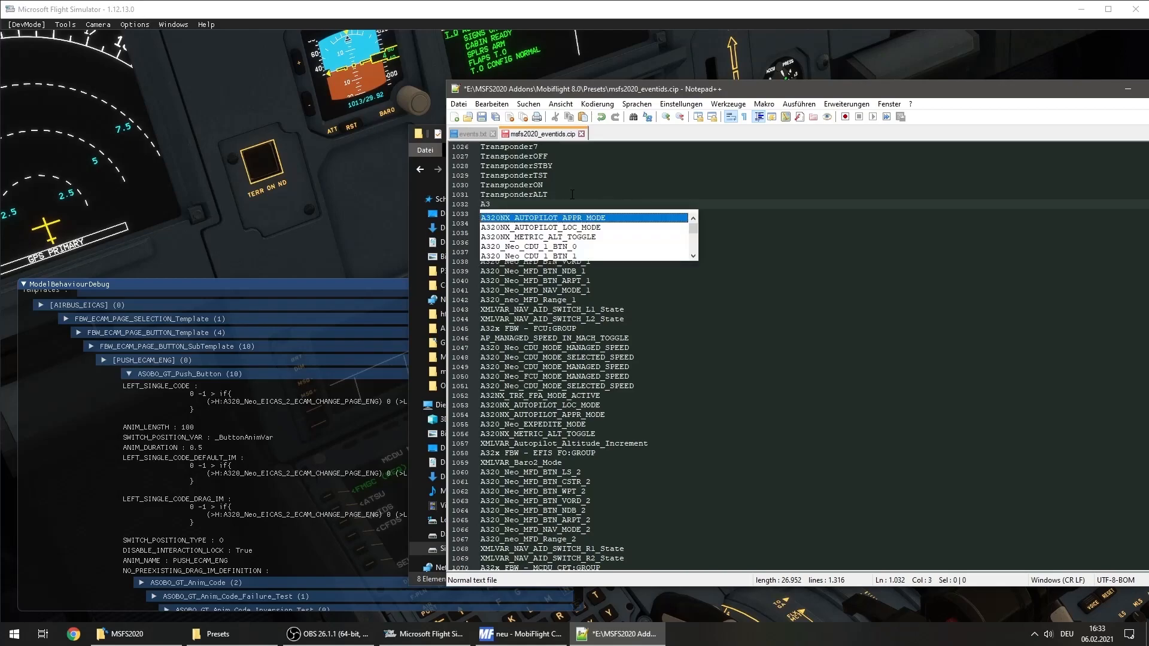
text(2x_)
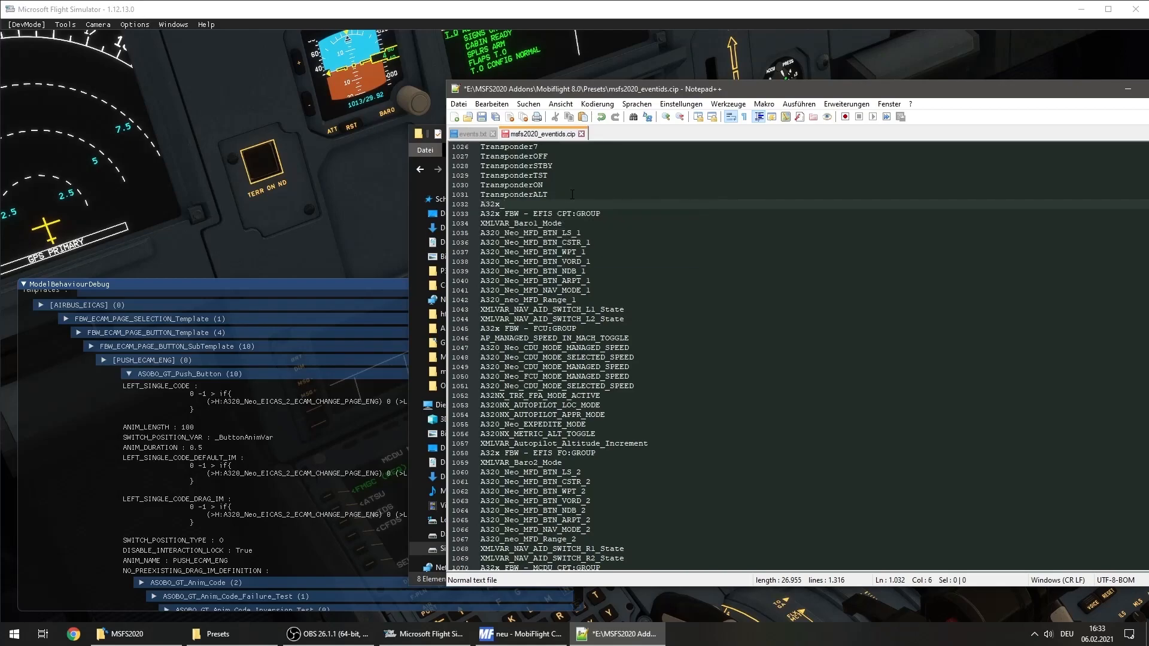
key(BackSpace)
text(FBW - ECAM Panel:GROUP)
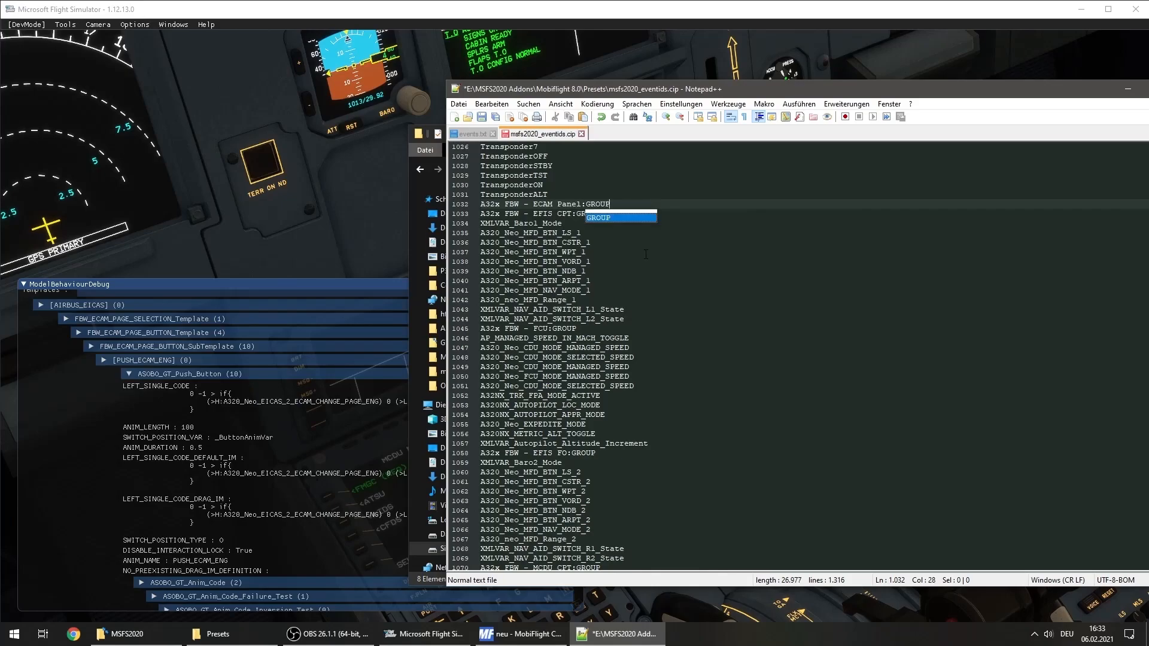
Add the copied event A320_Neo_EICAS_2_ECAM_CHANGE_PAGE_ENG on its own line below the ECAM Panel group header and save the file
key(Return)
key(Return)
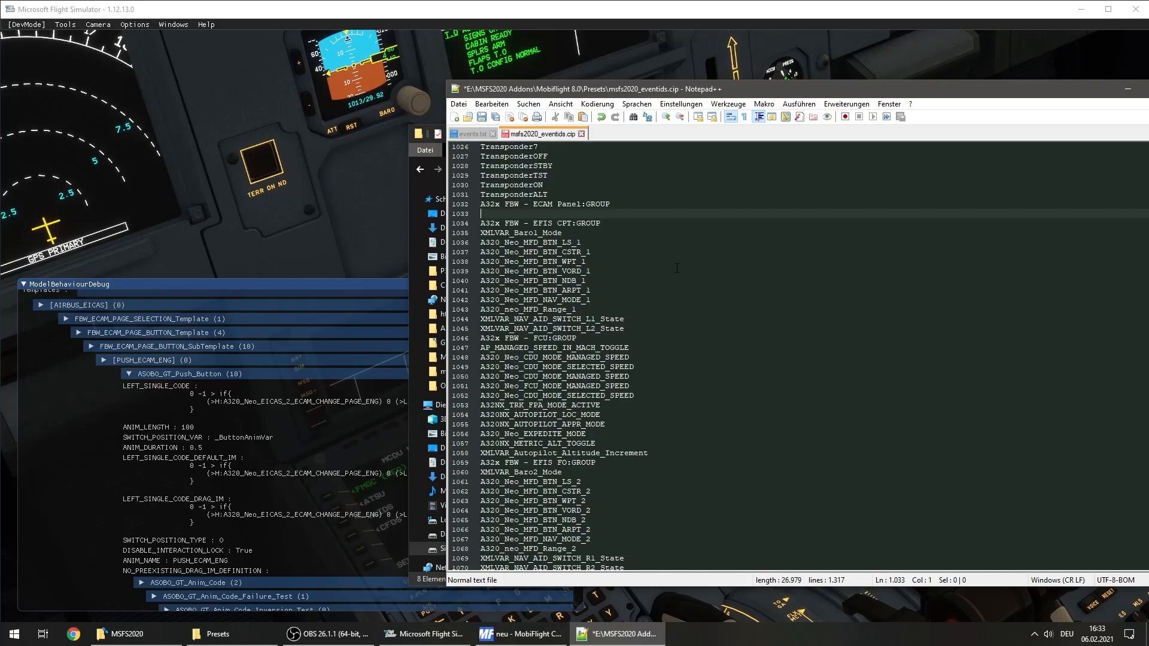
key(ctrl+v)
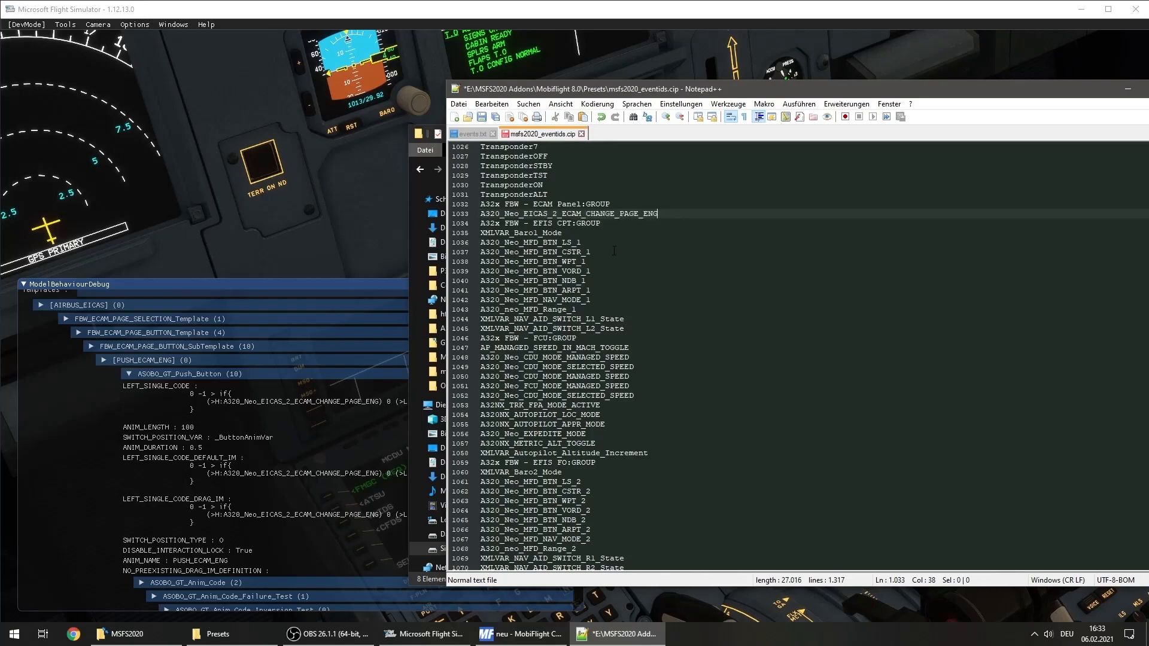
key(ctrl+s)
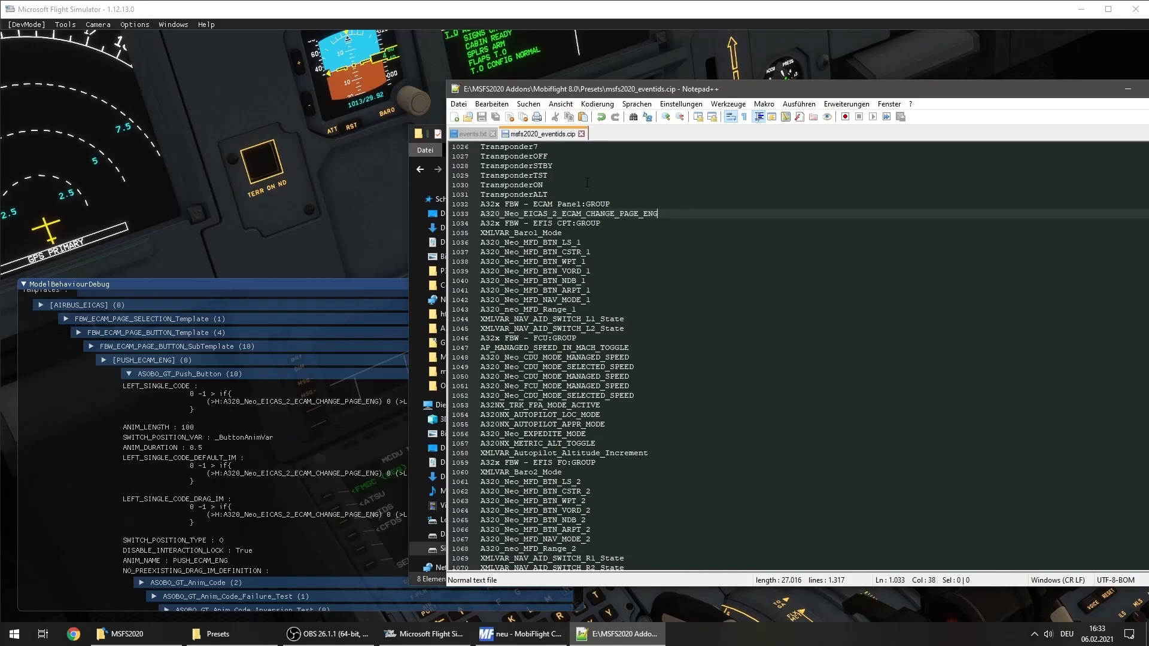
Close both edited files and Notepad++, and close the ModelBehaviourDebug window in Microsoft Flight Simulator
click(581, 134)
click(492, 134)
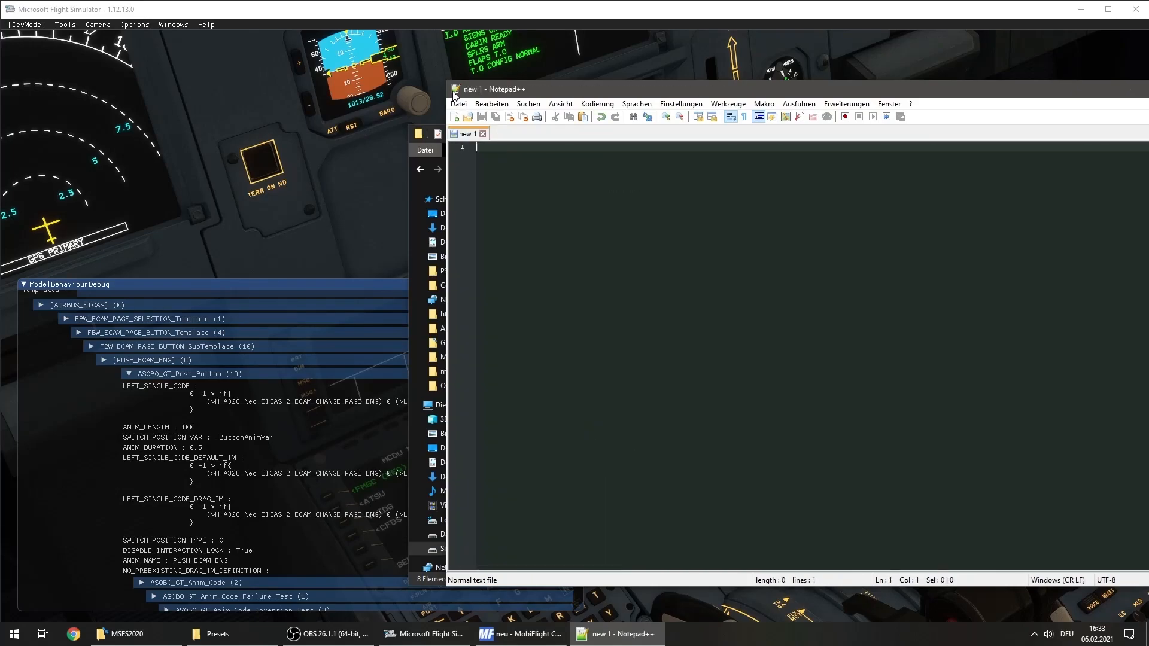
double_click(455, 90)
click(346, 219)
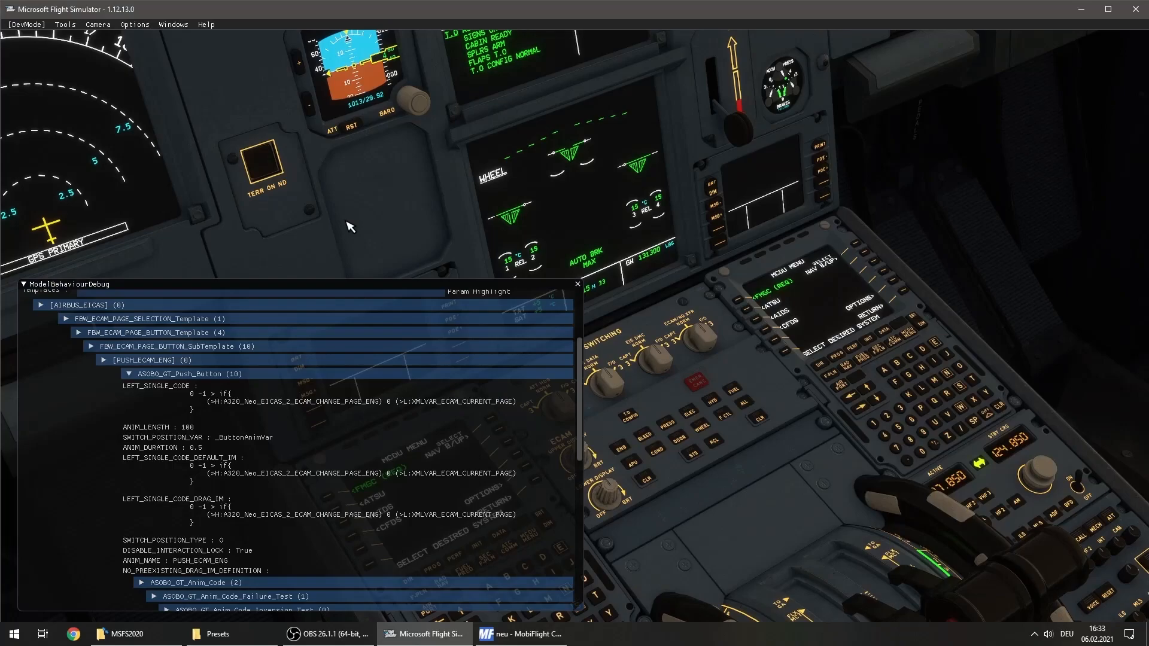
click(578, 285)
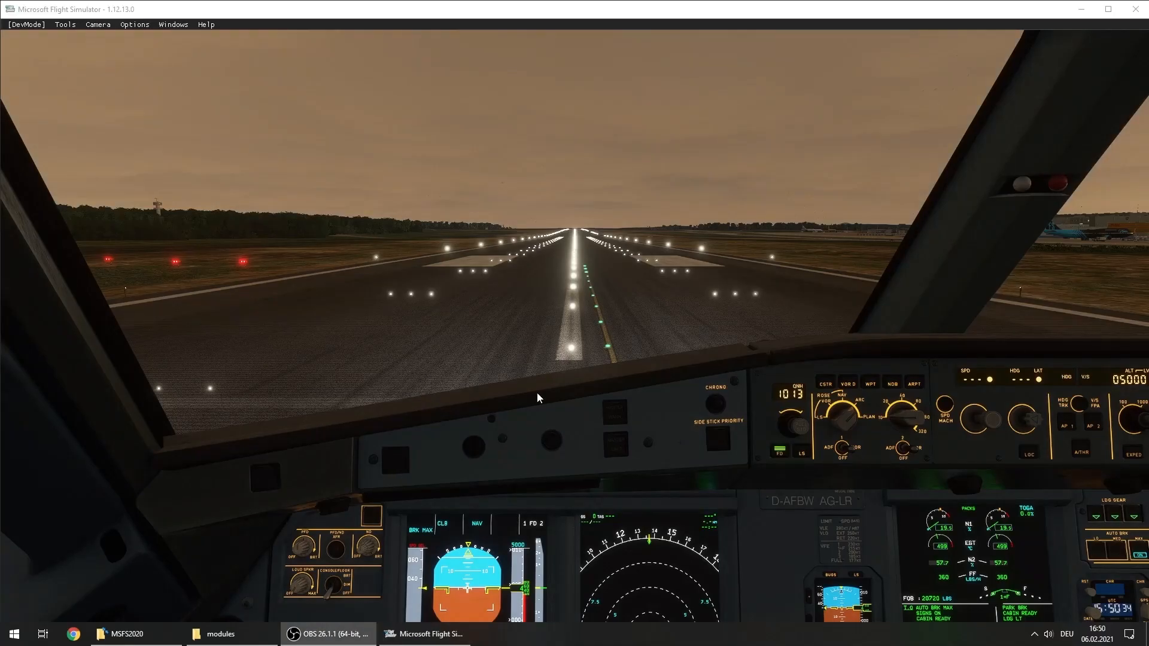
Start FSUIPC7 and MobiFlight Connector from the MSFS2020 folder, keeping the cockpit's ECAM panel uncovered
click(555, 336)
right_click(515, 333)
scroll(515, 333, up, 5)
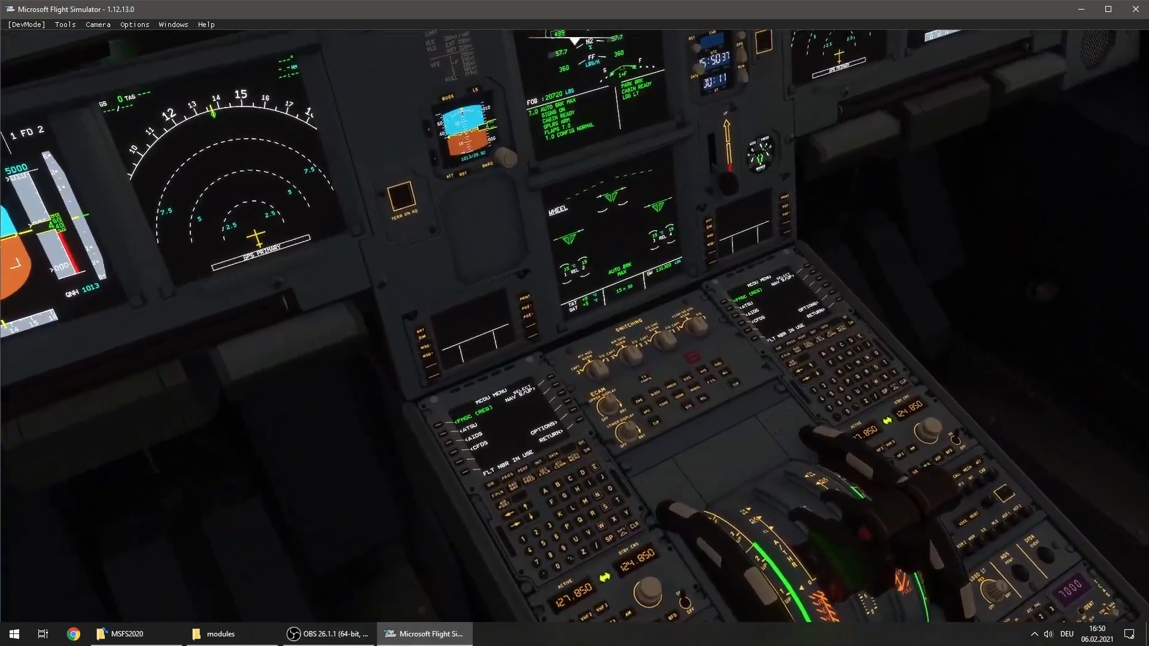
right_click(416, 317)
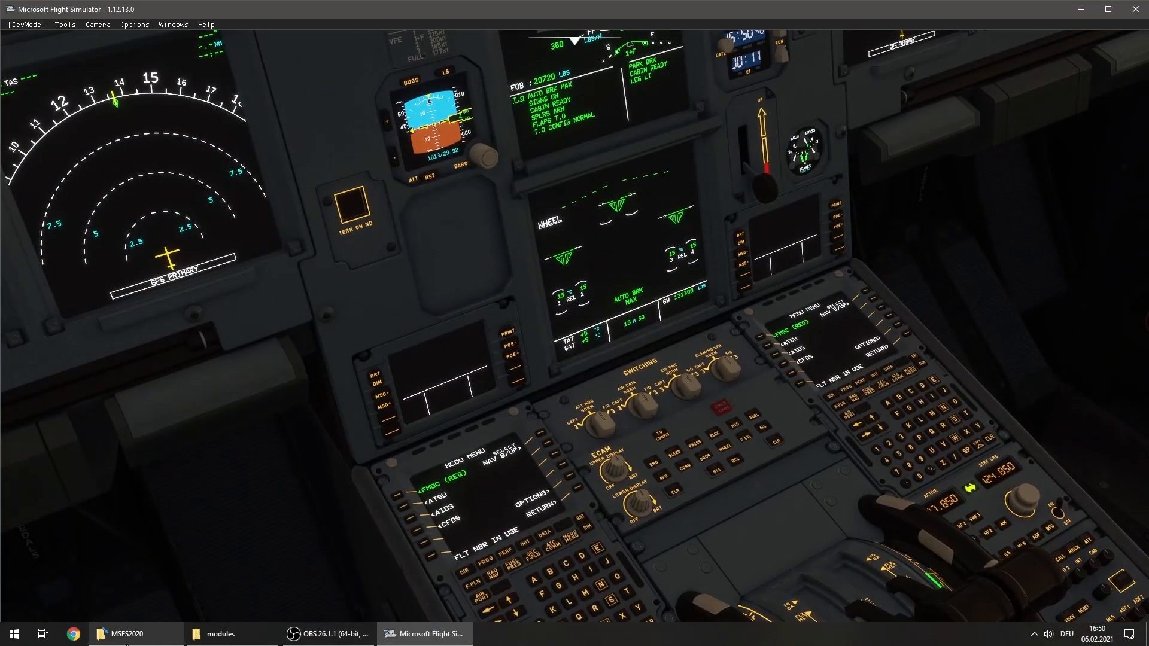
click(122, 635)
double_click(586, 253)
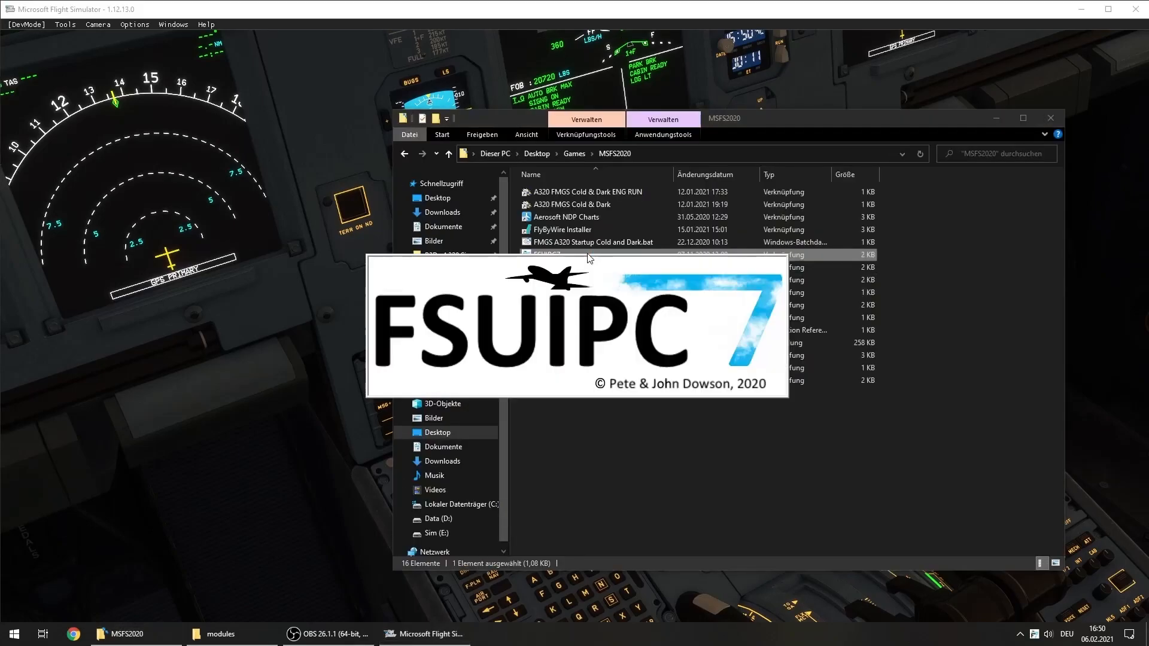
click(563, 477)
double_click(594, 268)
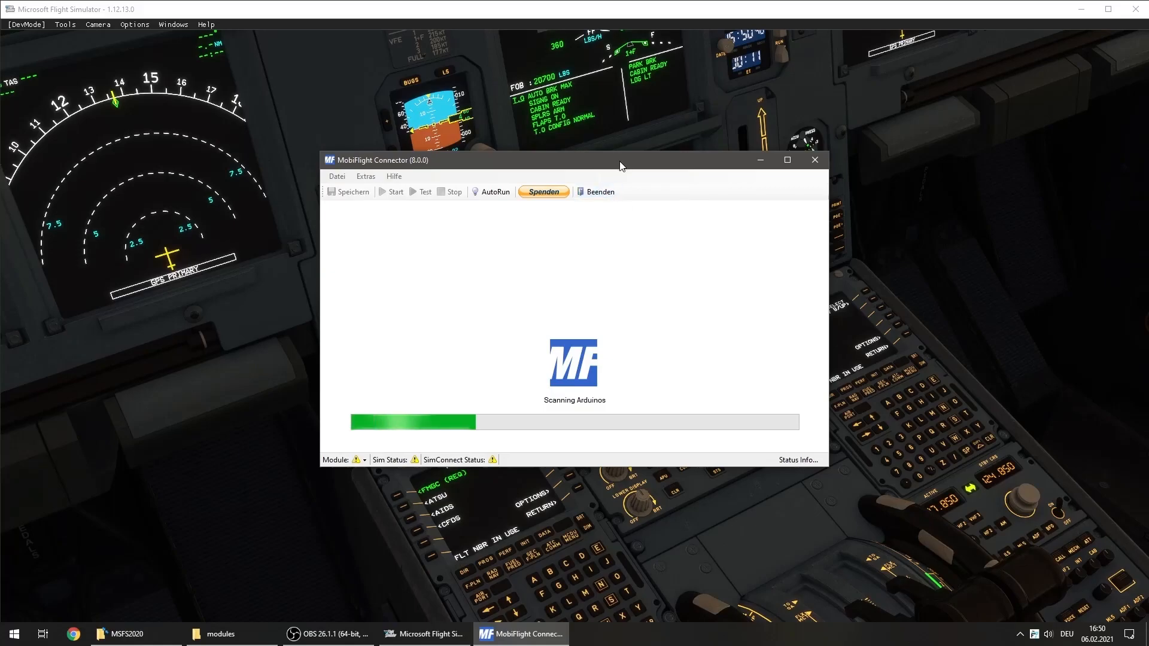
drag(628, 167, 340, 283)
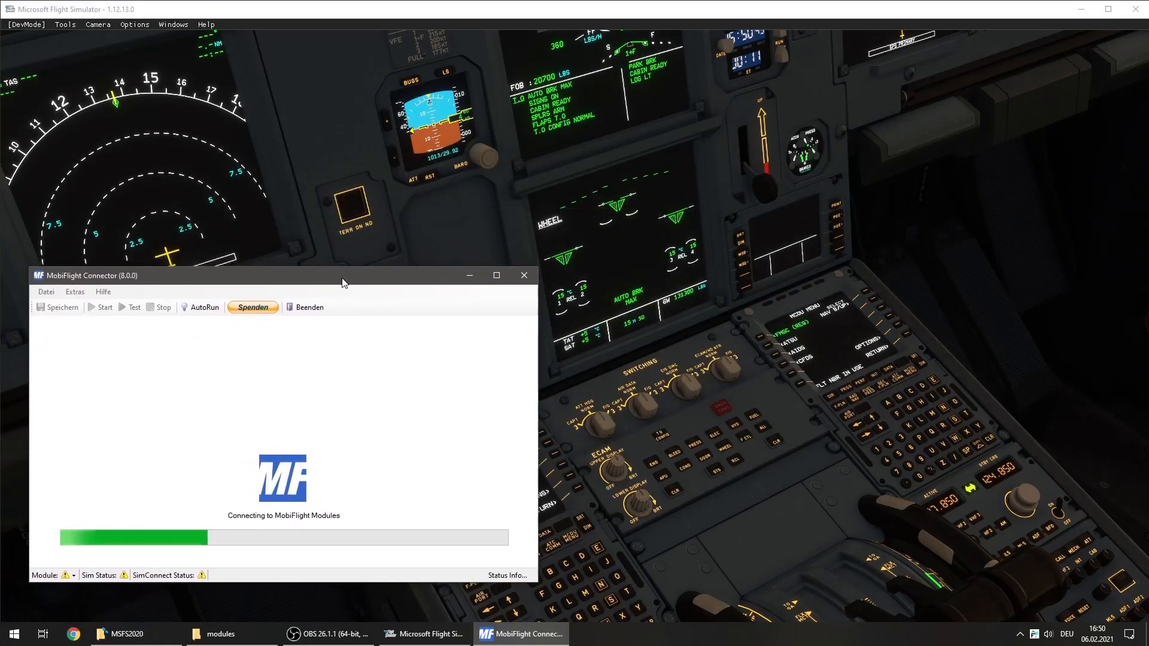
Create a new, empty MobiFlight Connector configuration in place of AutoBrkPanel_MSFS_new.mcc
click(46, 292)
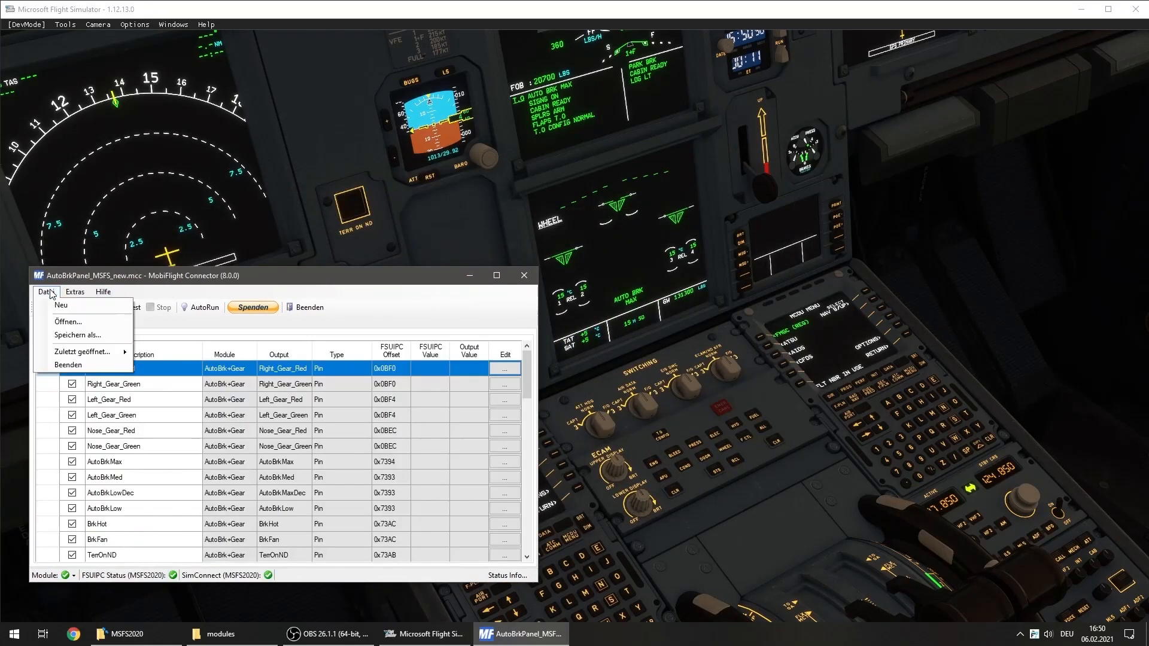
click(54, 303)
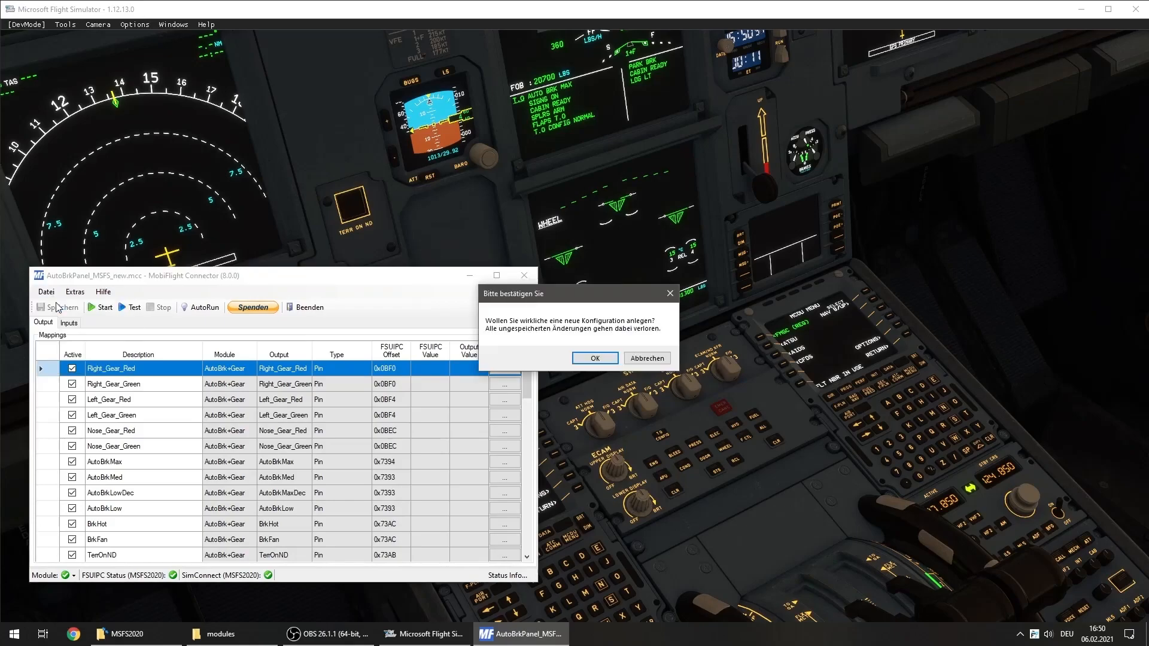
click(595, 358)
Add a new input entry with the description ECAM_ENG
click(69, 322)
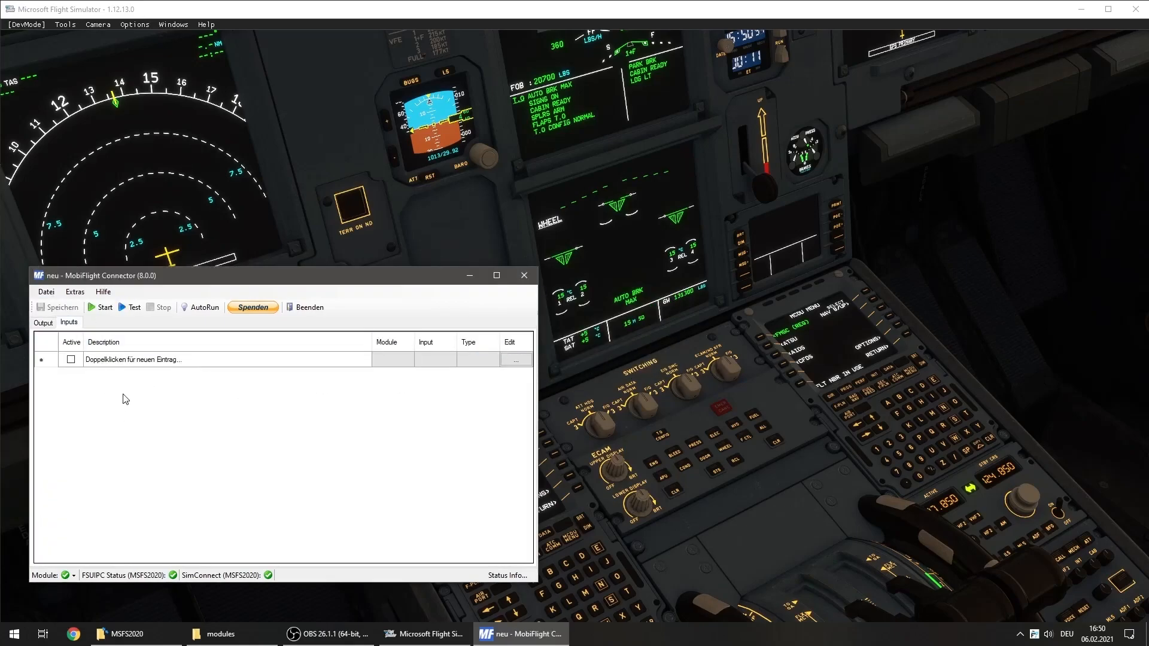
double_click(124, 362)
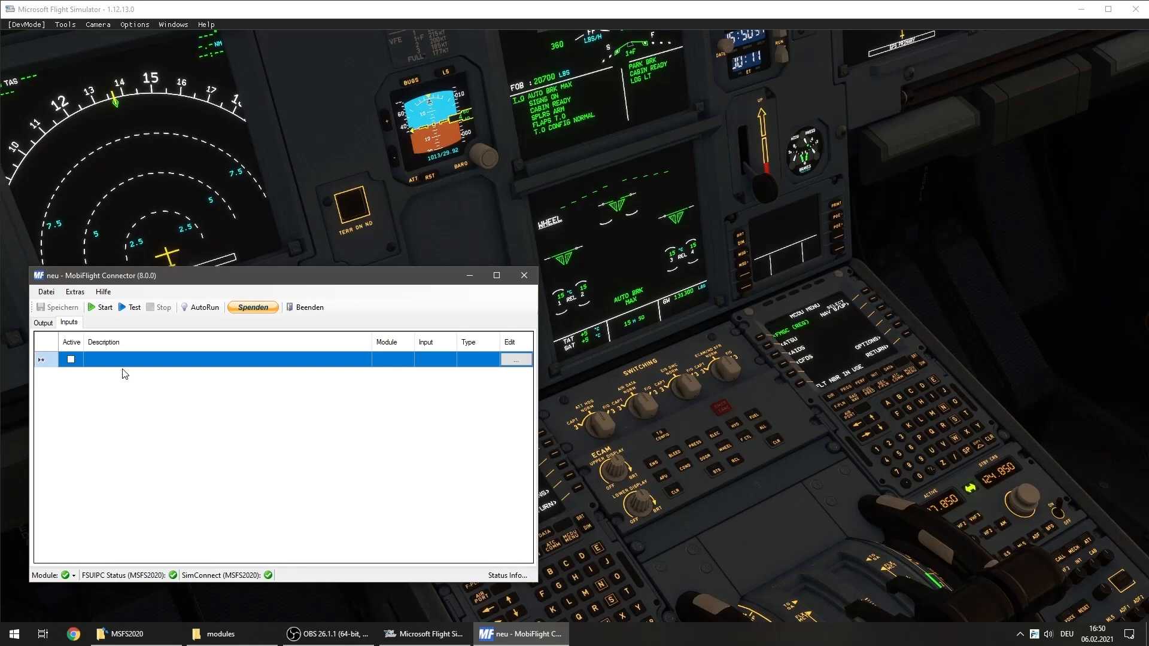
text(ECAM_ENG)
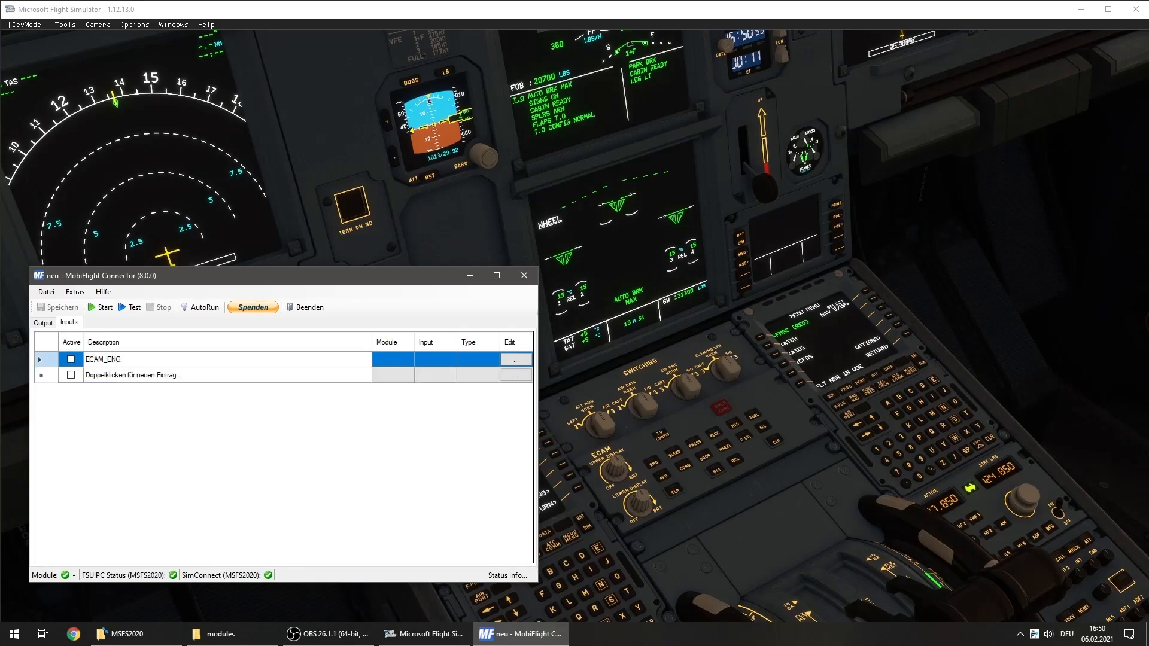
key(Return)
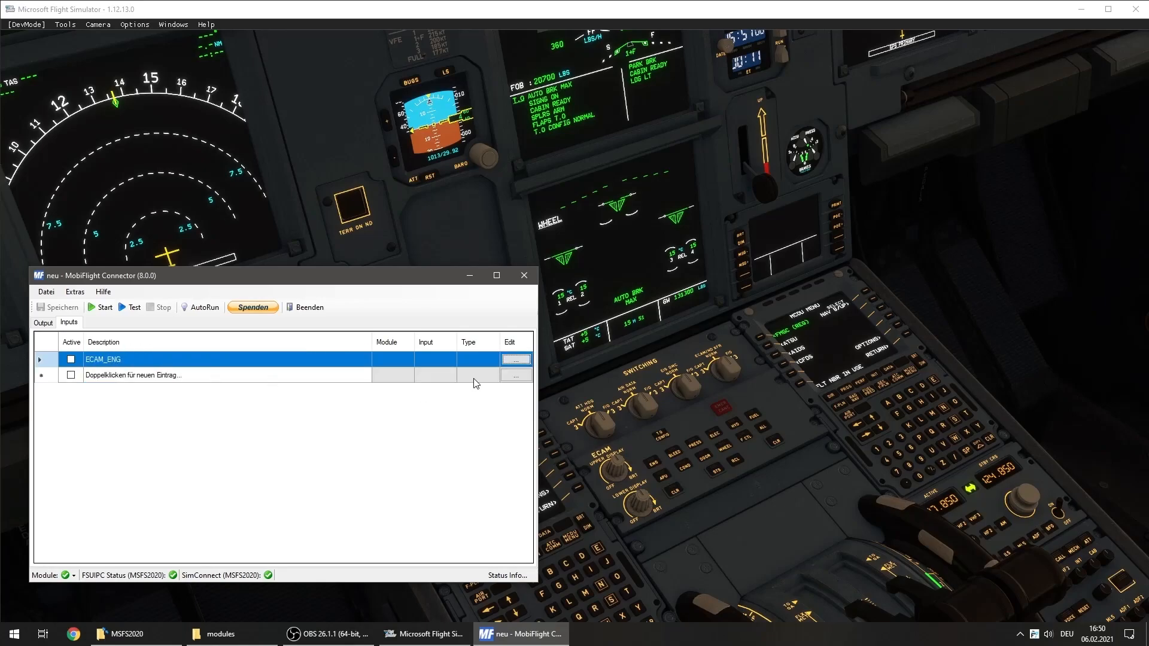
Assign the ECAM_ENG input to the Pedestal_ECAM module and its BTN_ENG device
click(516, 360)
click(230, 309)
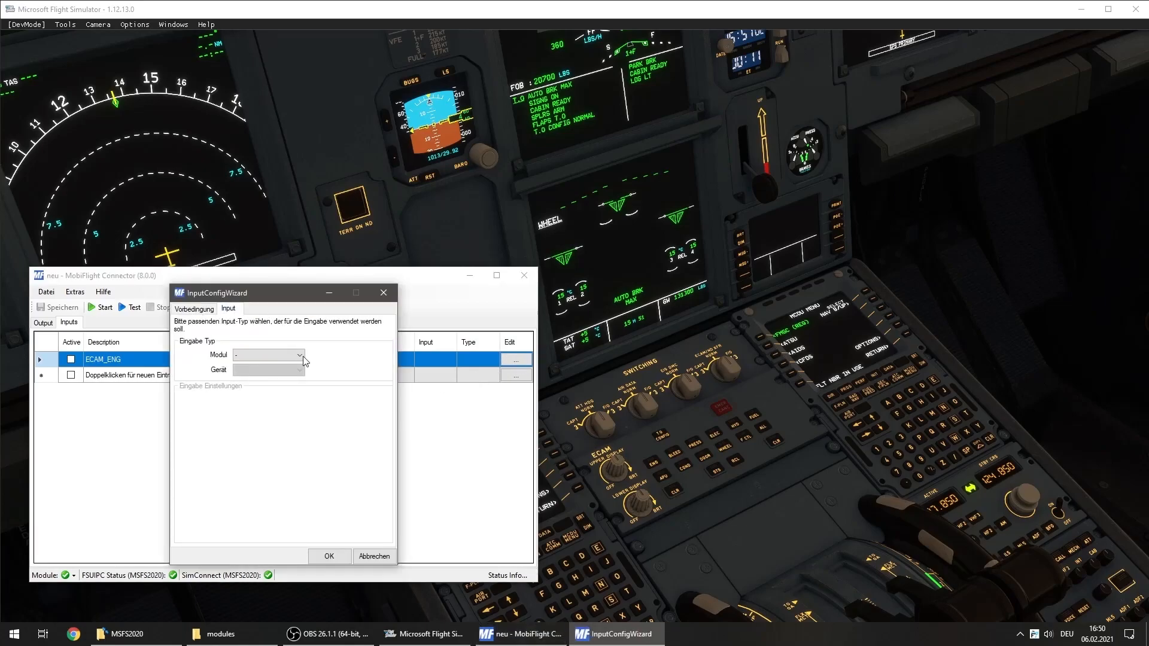
click(299, 355)
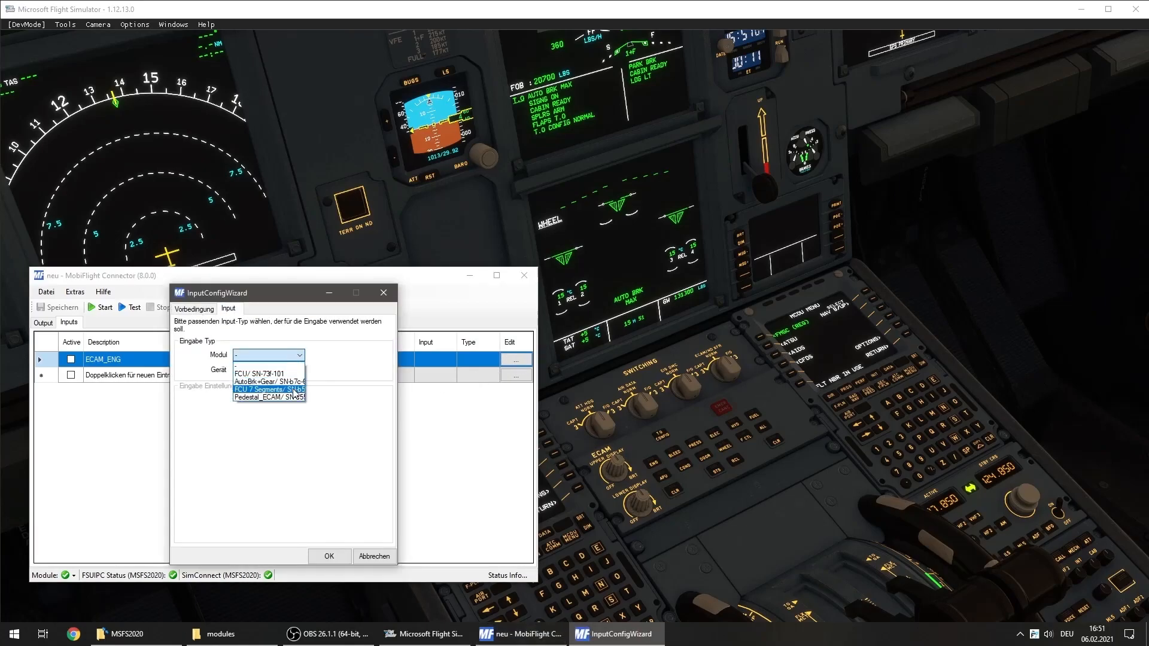
click(282, 398)
click(299, 370)
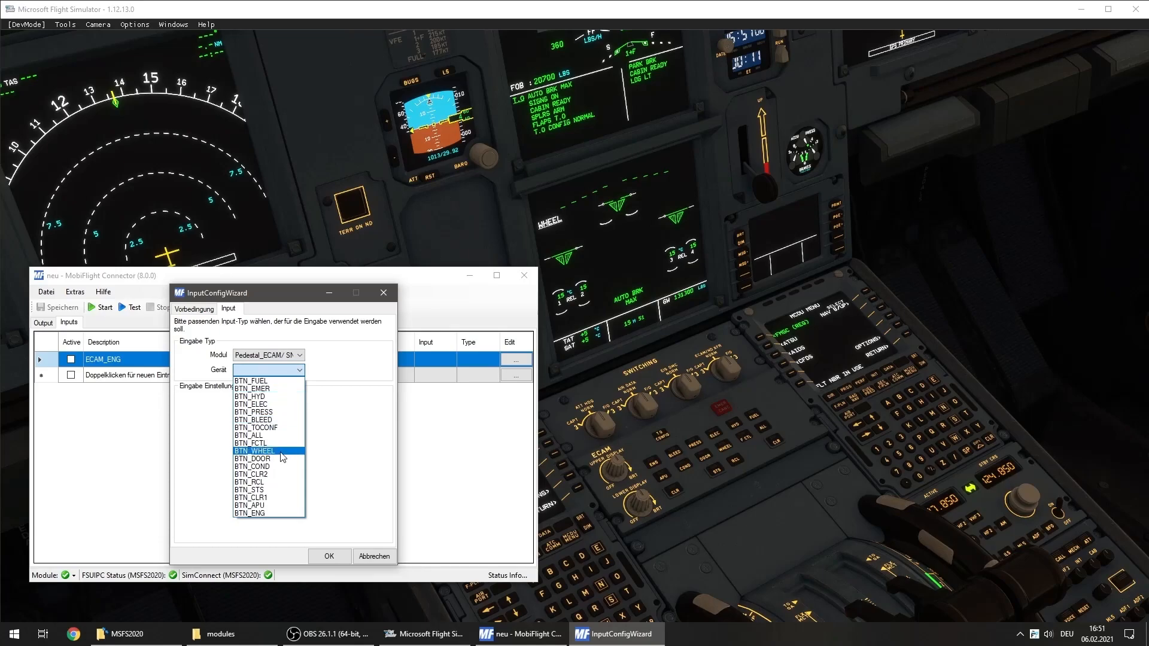
click(269, 513)
Set the on-press action to MSFS2020 Events with group A32x FBW - ECAM Panel and event A320_Neo_EICAS_2_ECAM_CHANGE_PAGE_ENG, and accept the input configuration
click(285, 415)
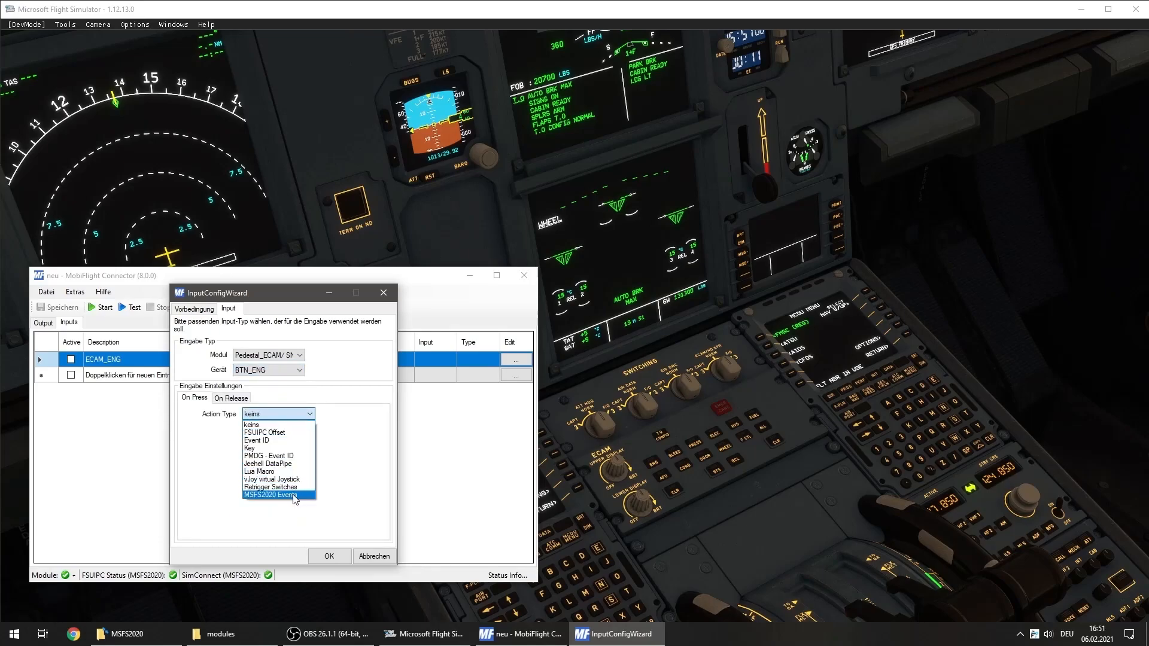
click(273, 495)
click(319, 441)
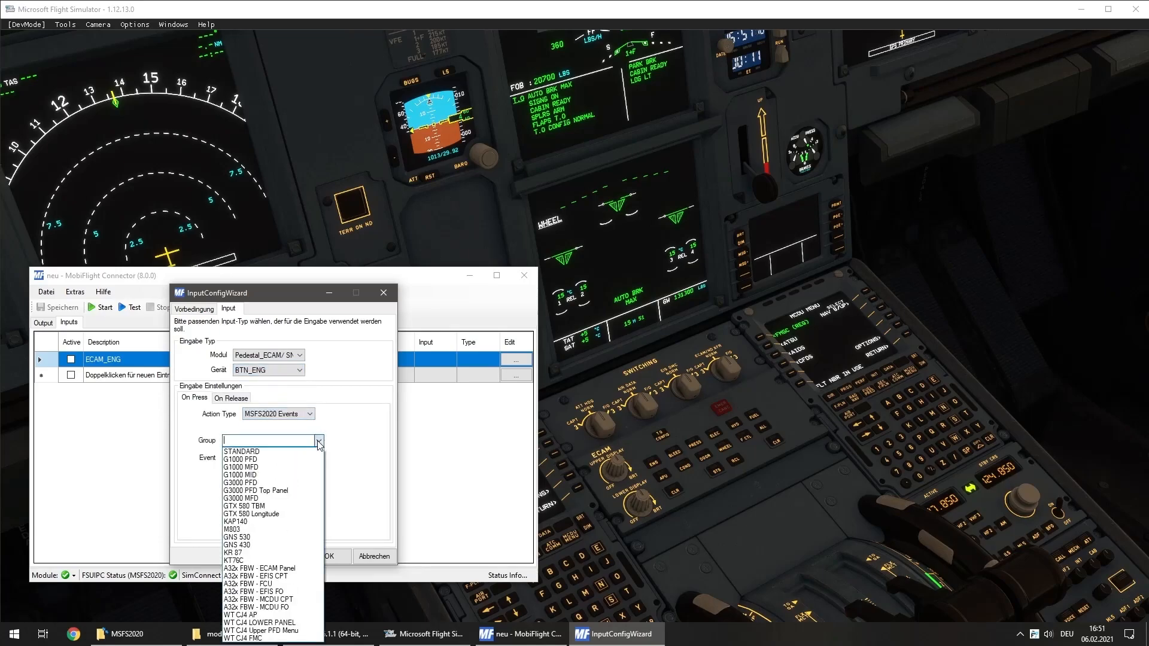
click(255, 569)
click(272, 457)
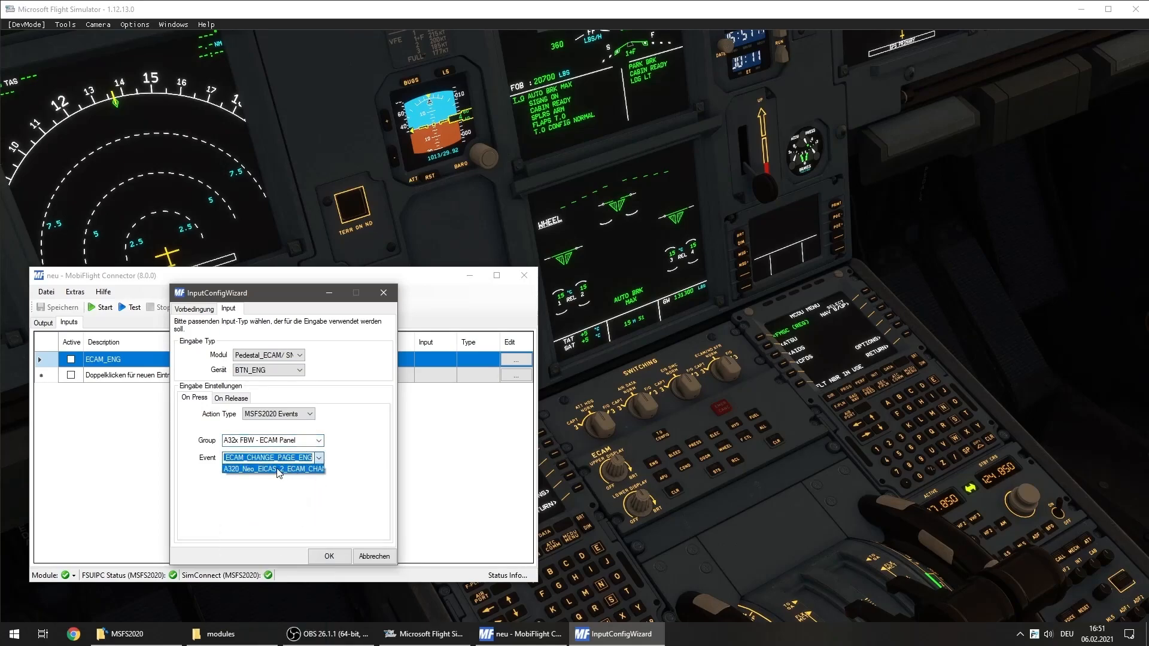
click(277, 469)
click(330, 557)
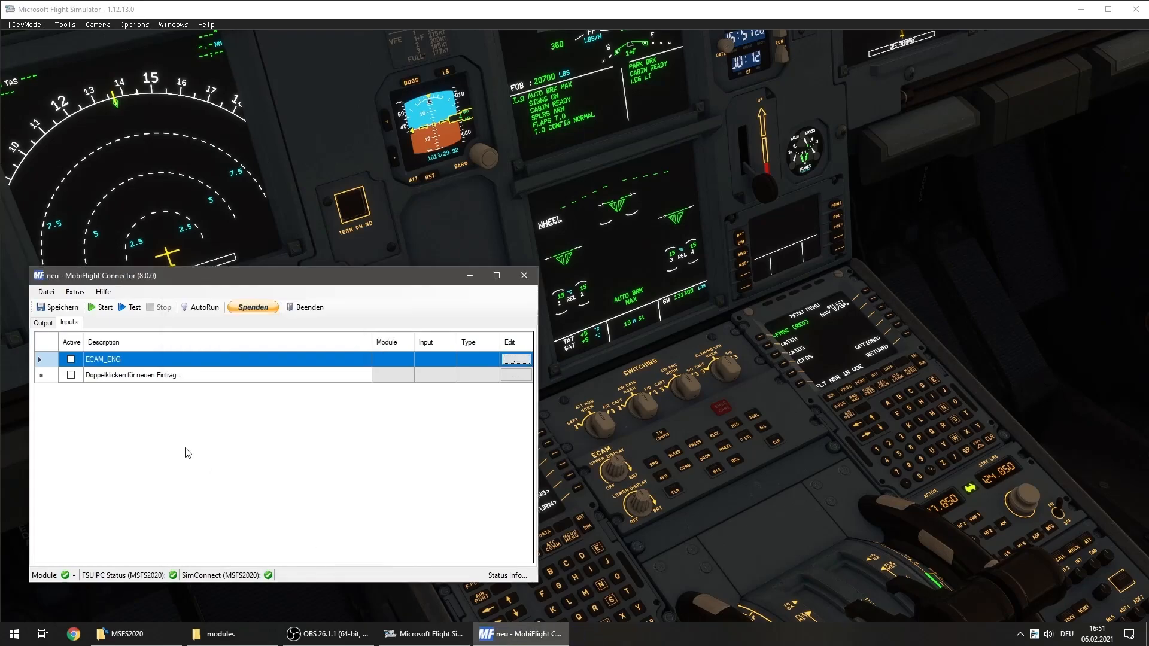
Activate the ECAM_ENG input and start running the configuration
click(70, 360)
click(107, 309)
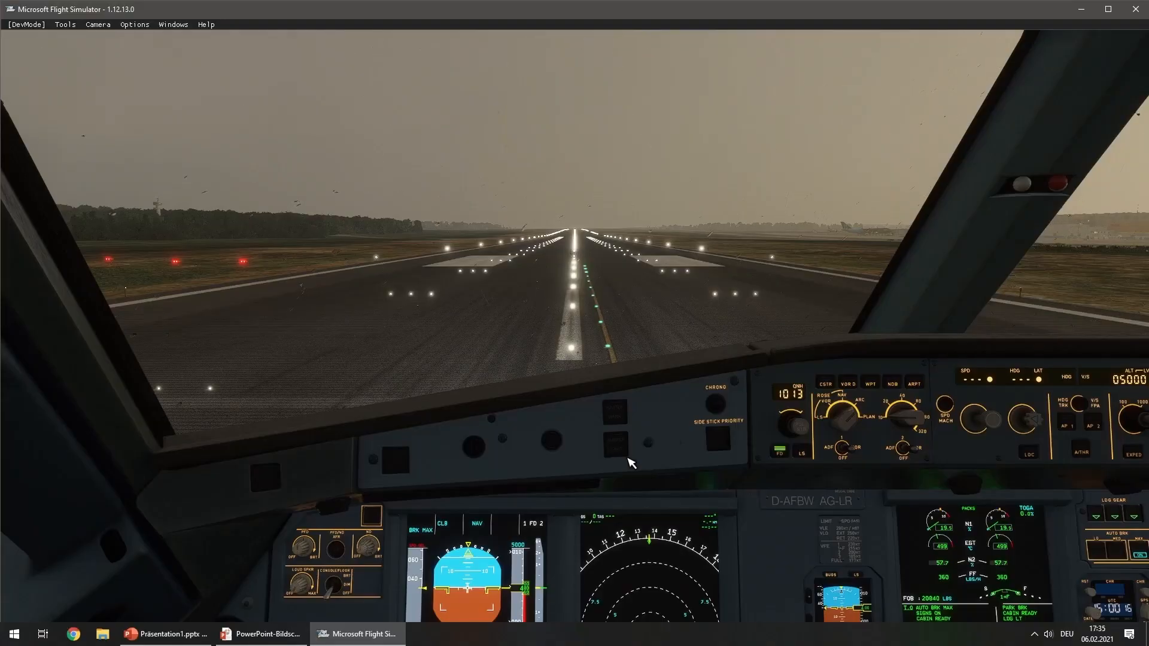
Open the model behaviour debug window in Microsoft Flight Simulator, filter the files by "int" and select A320_NEO_INTERIOR.XML
drag(414, 331, 600, 369)
scroll(423, 334, up, 4)
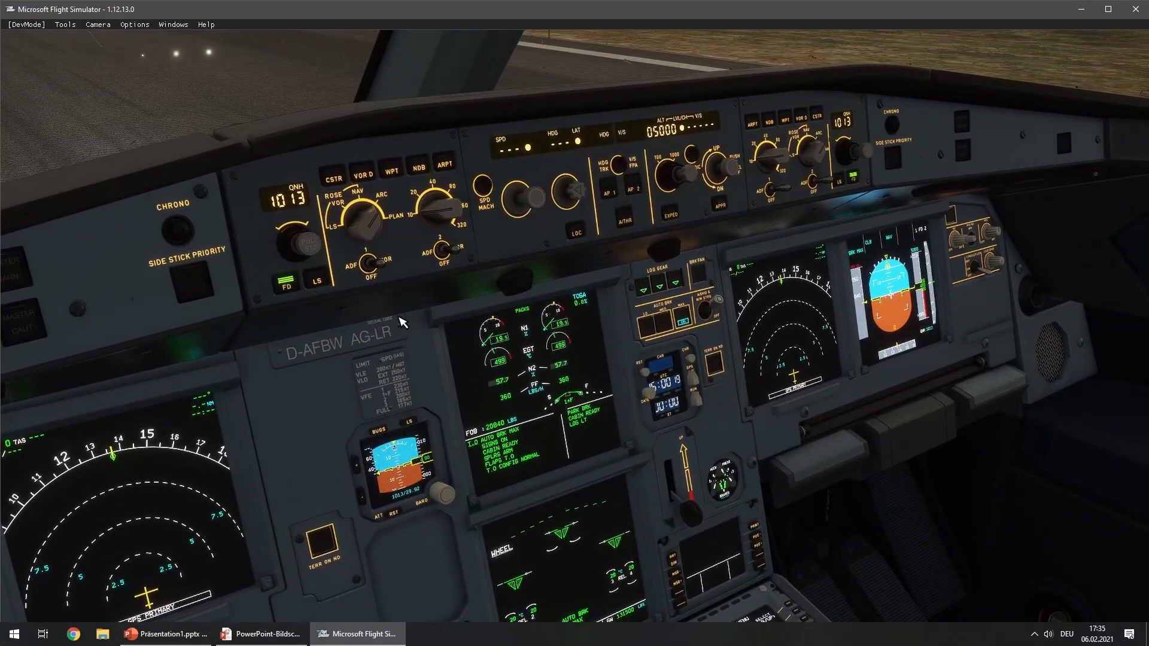
click(175, 25)
click(187, 60)
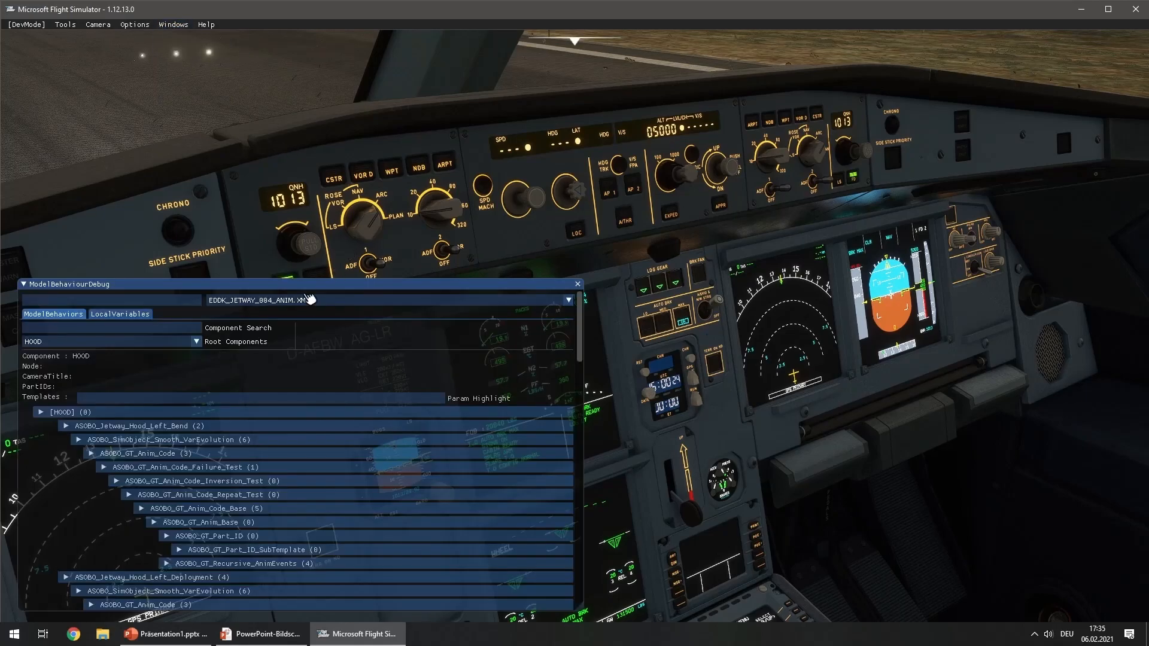
click(159, 303)
text(int)
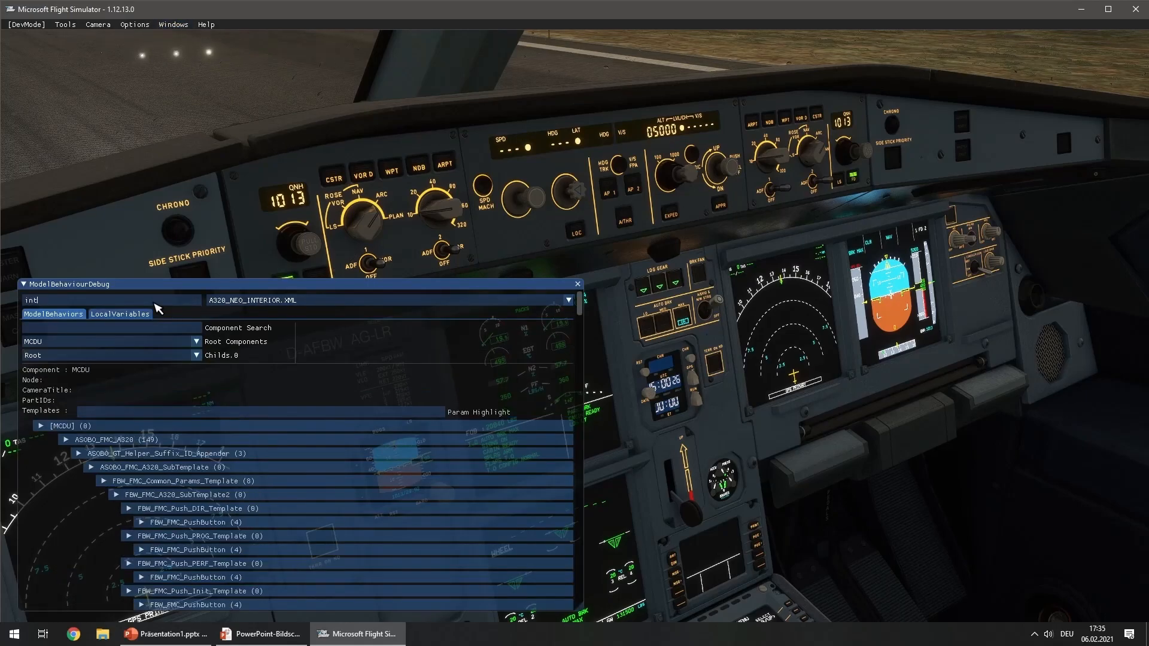
click(289, 302)
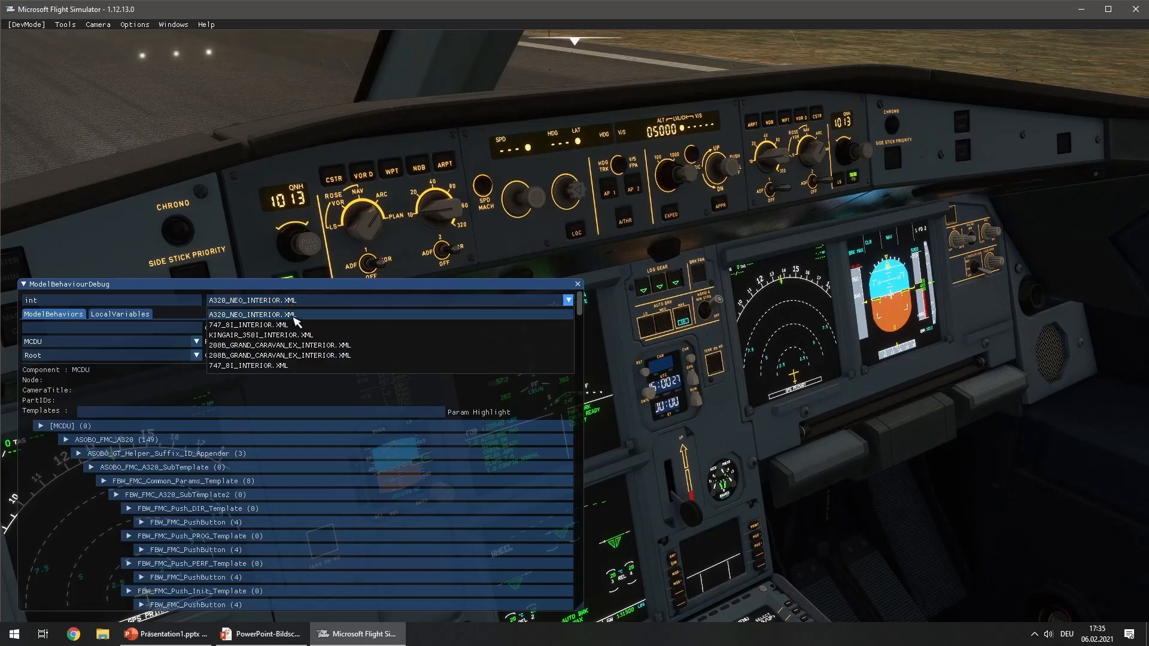
click(295, 322)
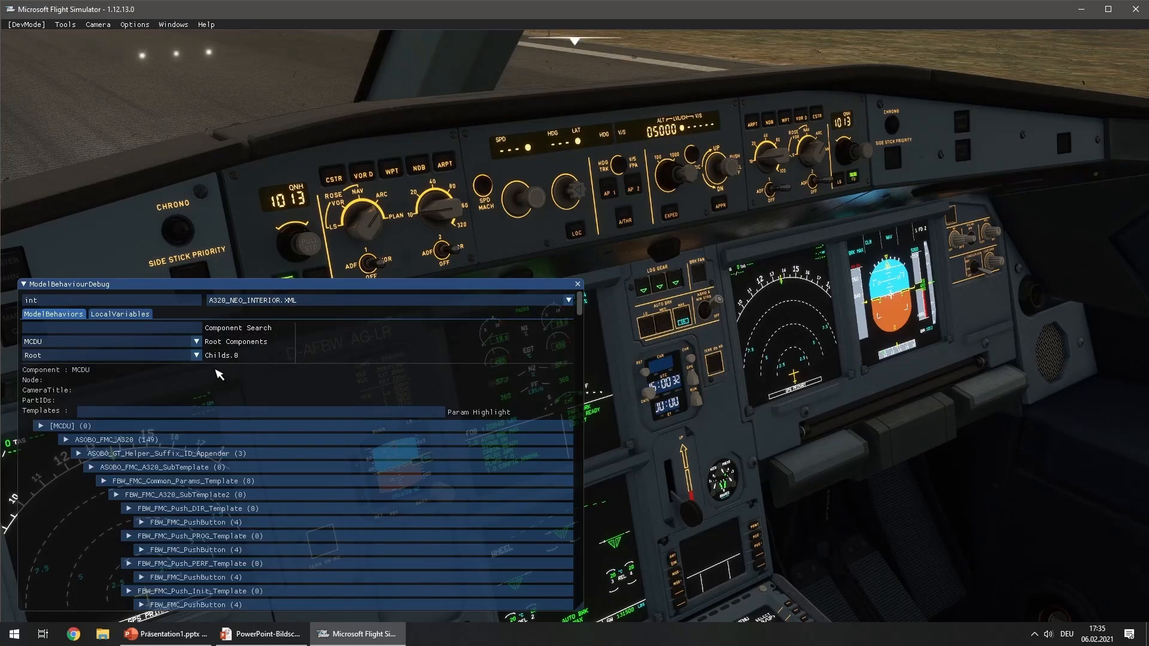
Search the model components for "brake" and look through the matching component names
click(131, 329)
text(brake)
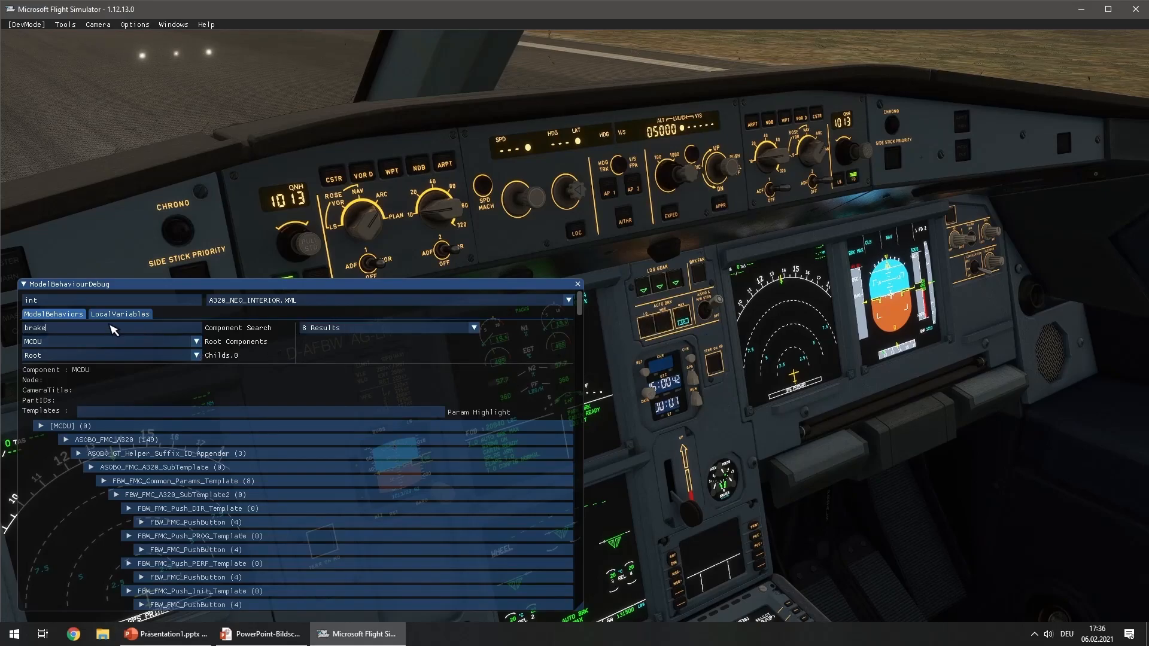
click(350, 329)
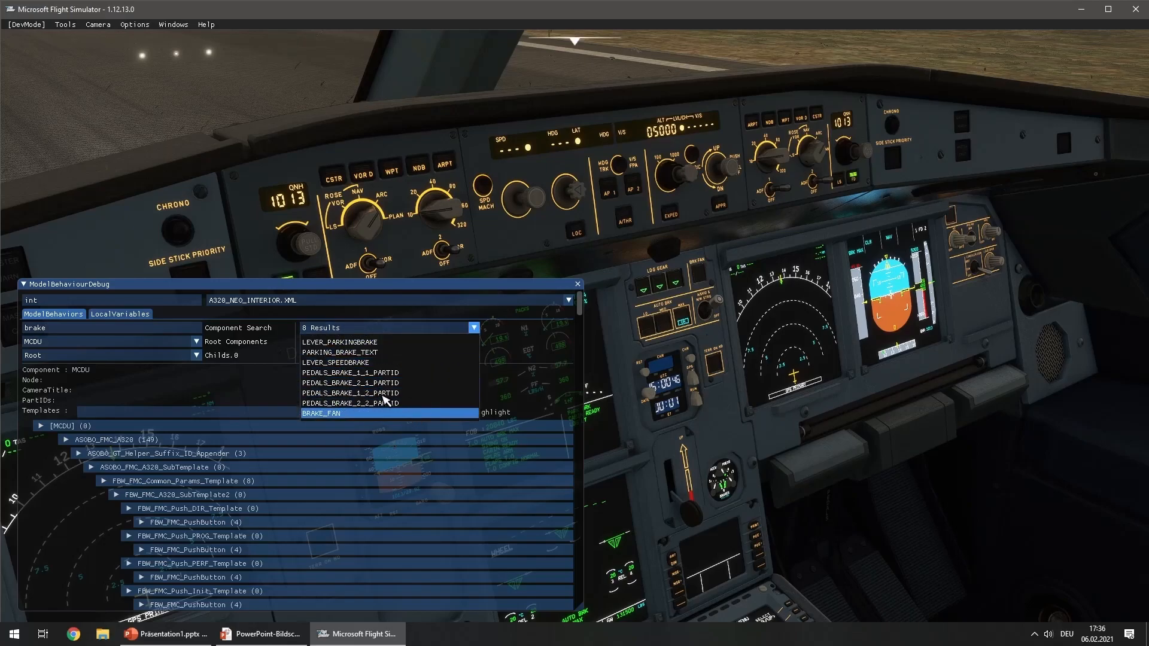
Search the model components for "auto" instead and select PUSH_AUTOBKR_MAX from the results
click(78, 331)
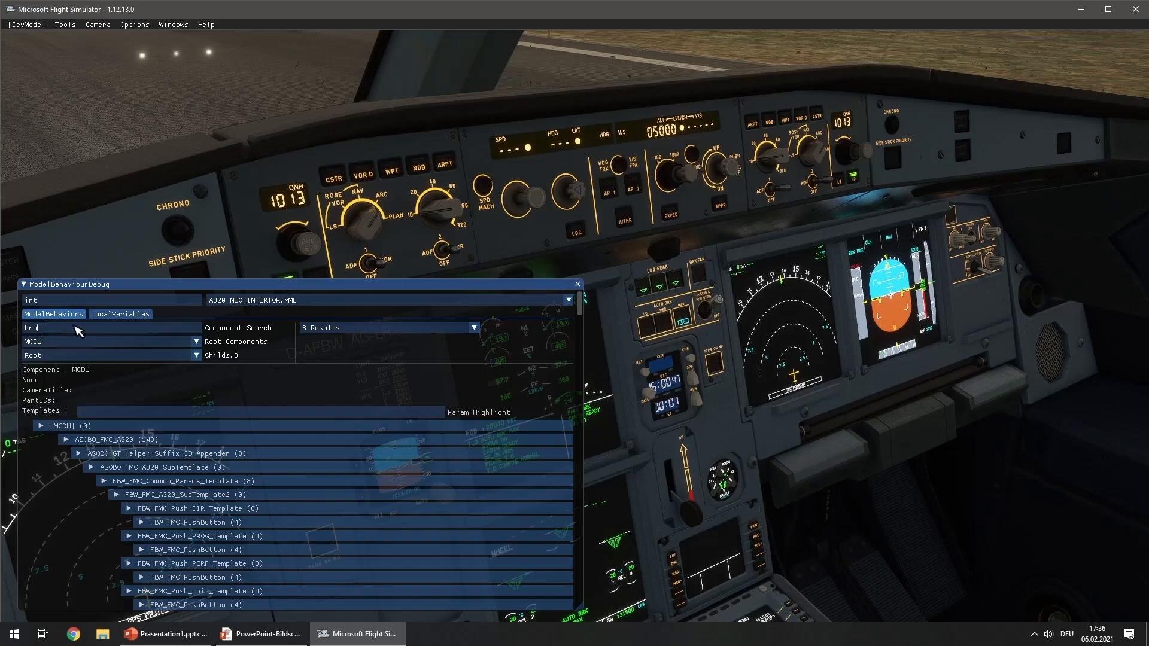
key(BackSpace)
key(BackSpace)
key(BackSpace)
text(autop)
click(474, 328)
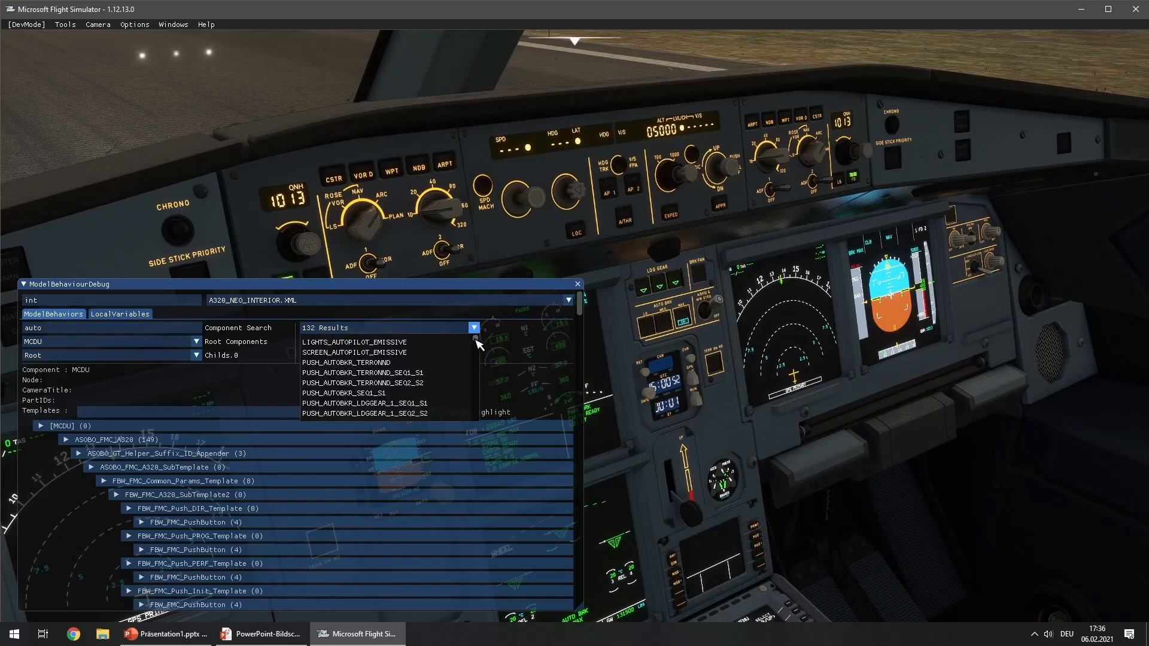
drag(476, 338, 477, 340)
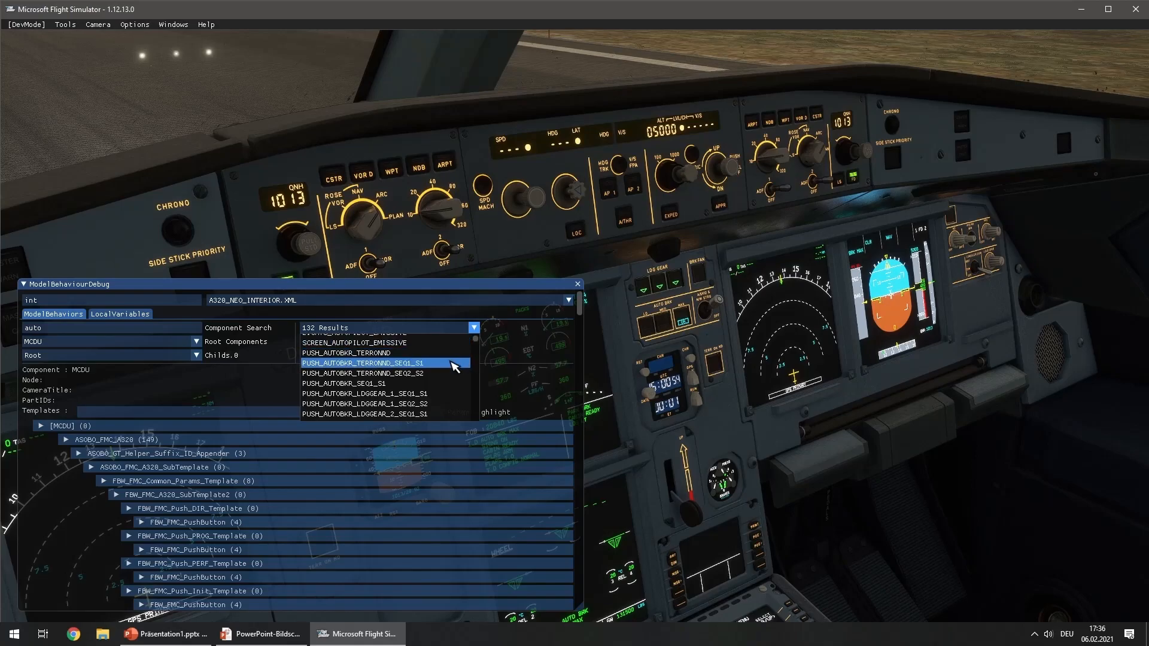
scroll(426, 398, down, 2)
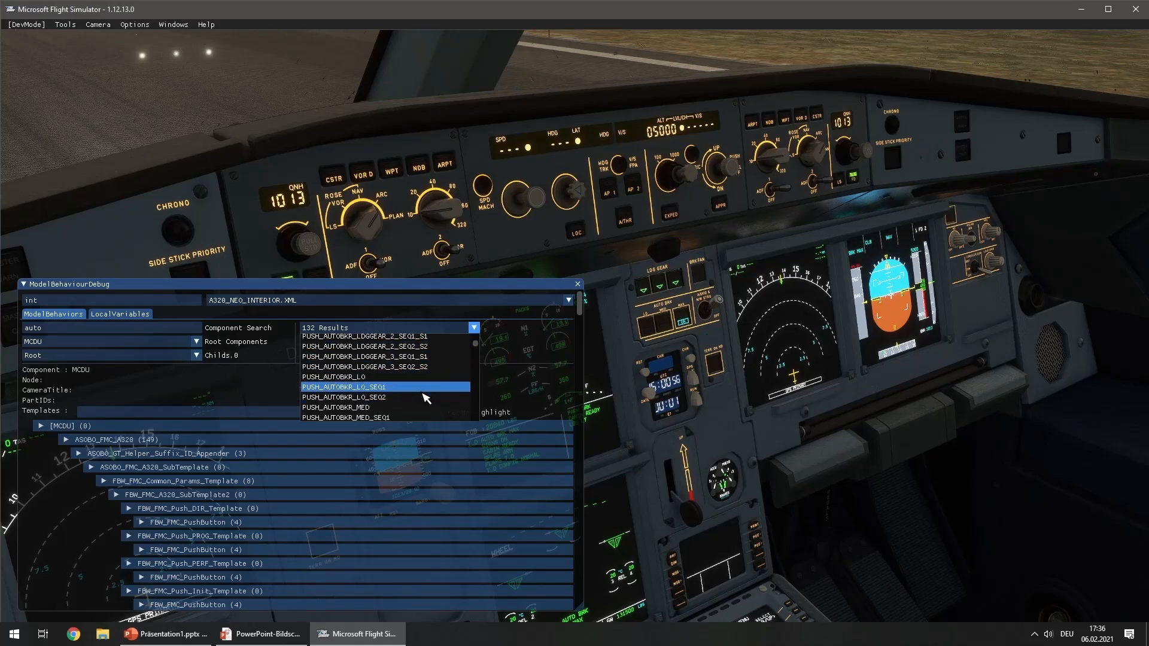
scroll(335, 383, down, 1)
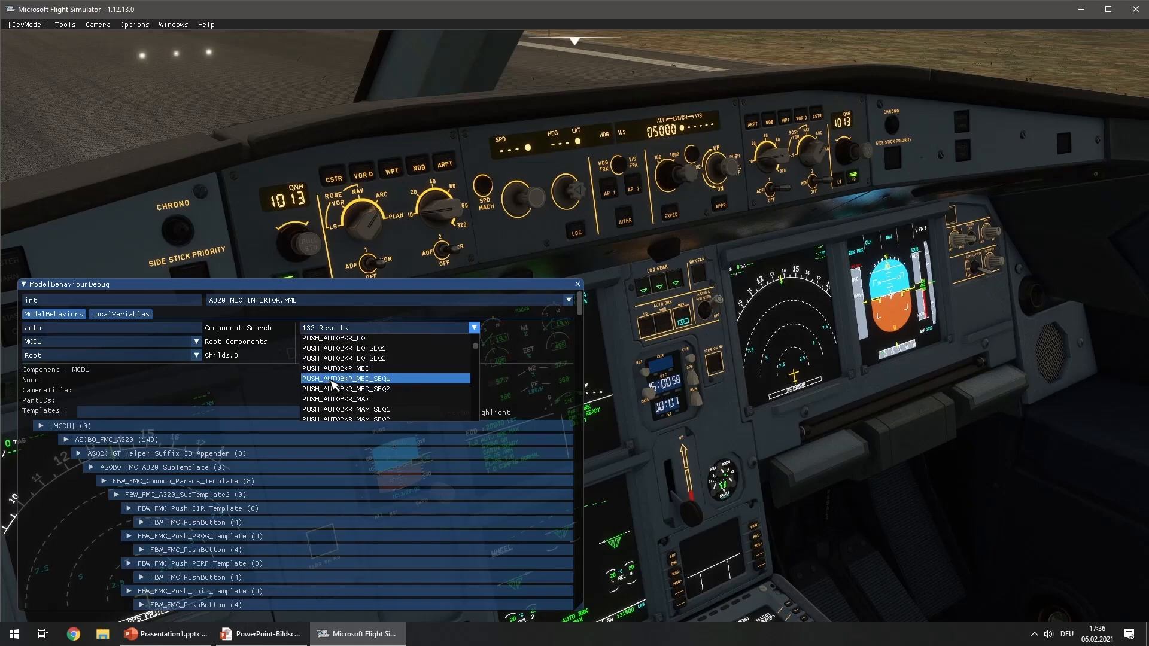
click(383, 399)
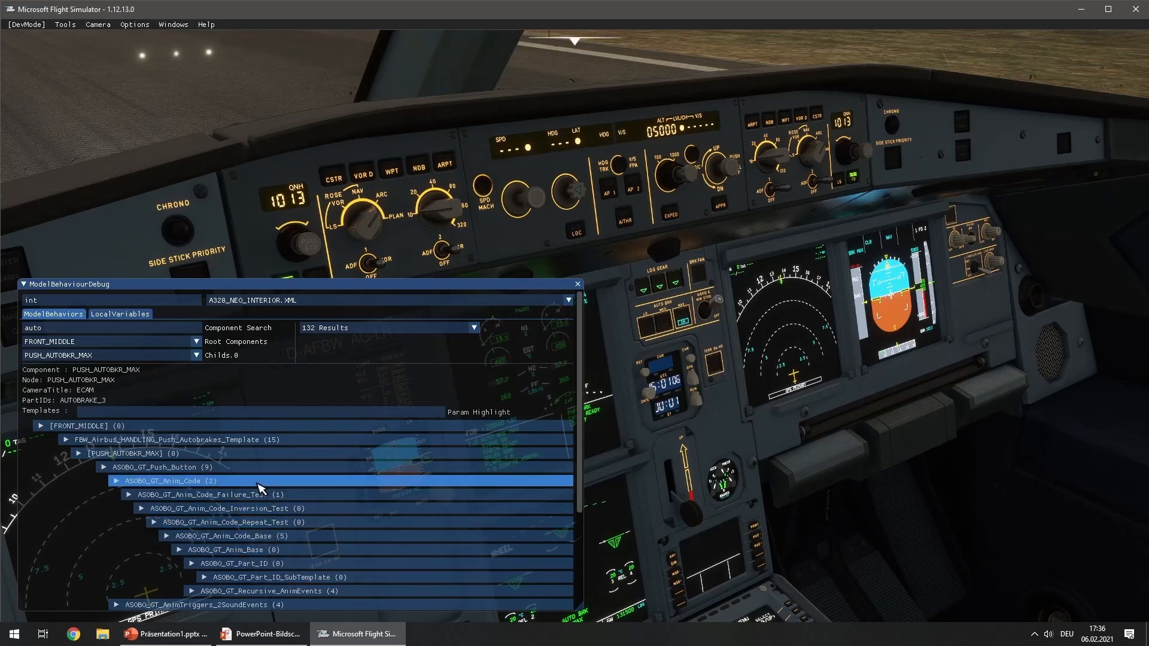
Expand the ASOBO_GT_Push_Button template of PUSH_AUTOBKR_MAX and read its LEFT_SINGLE_CODE
click(191, 469)
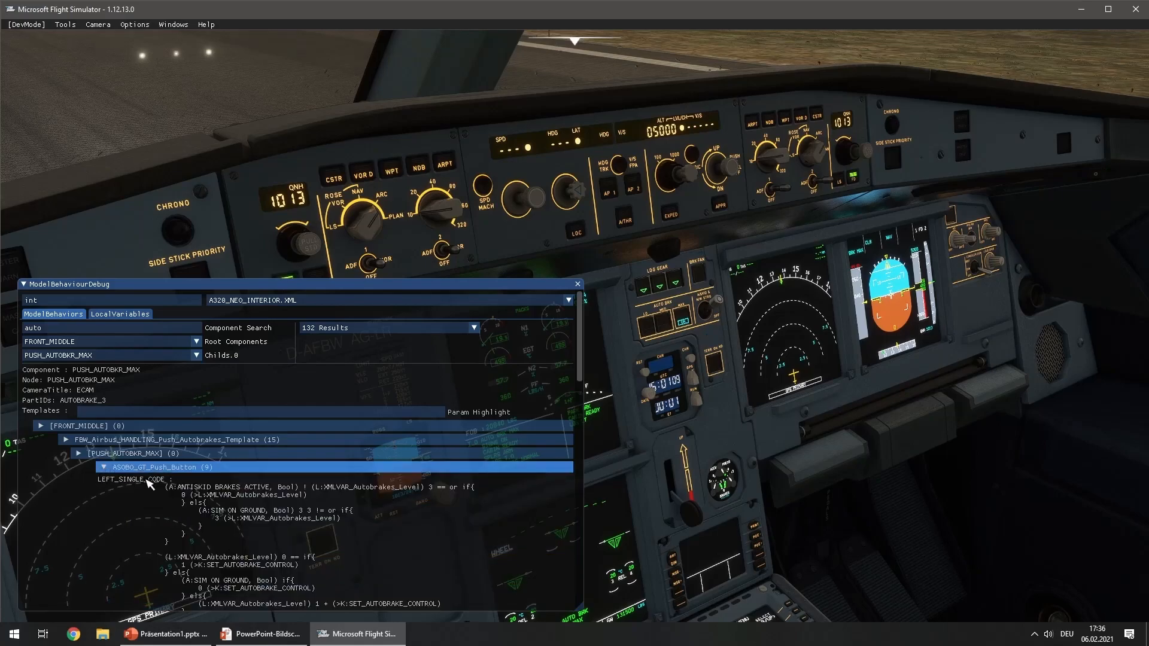
scroll(251, 503, down, 2)
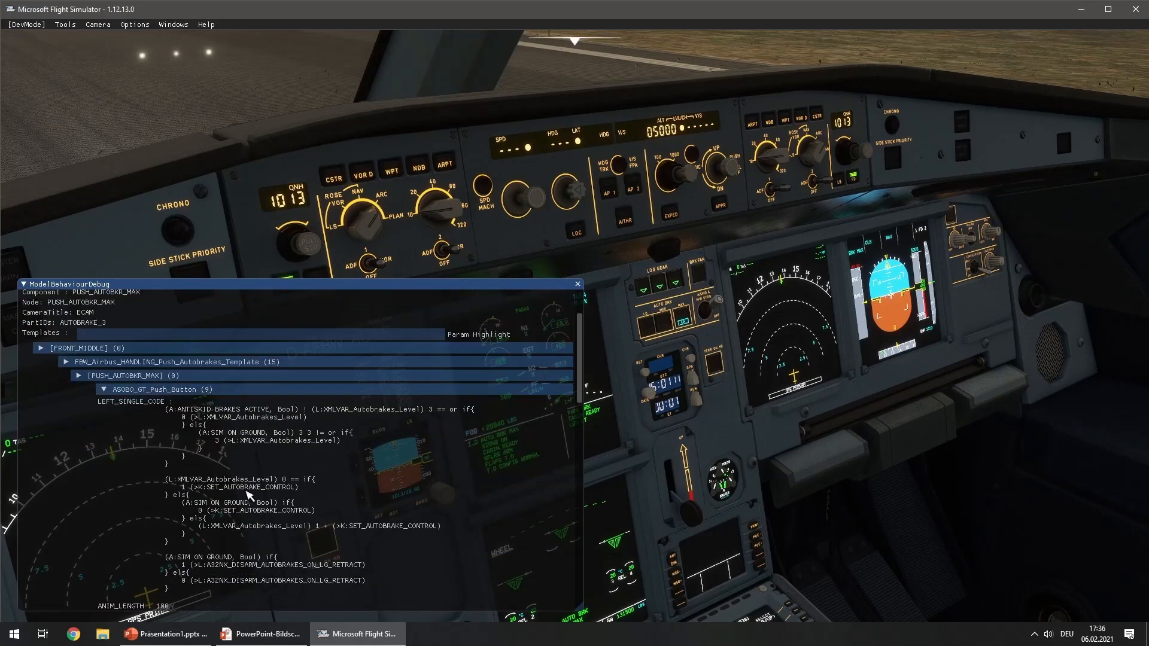
scroll(231, 461, down, 1)
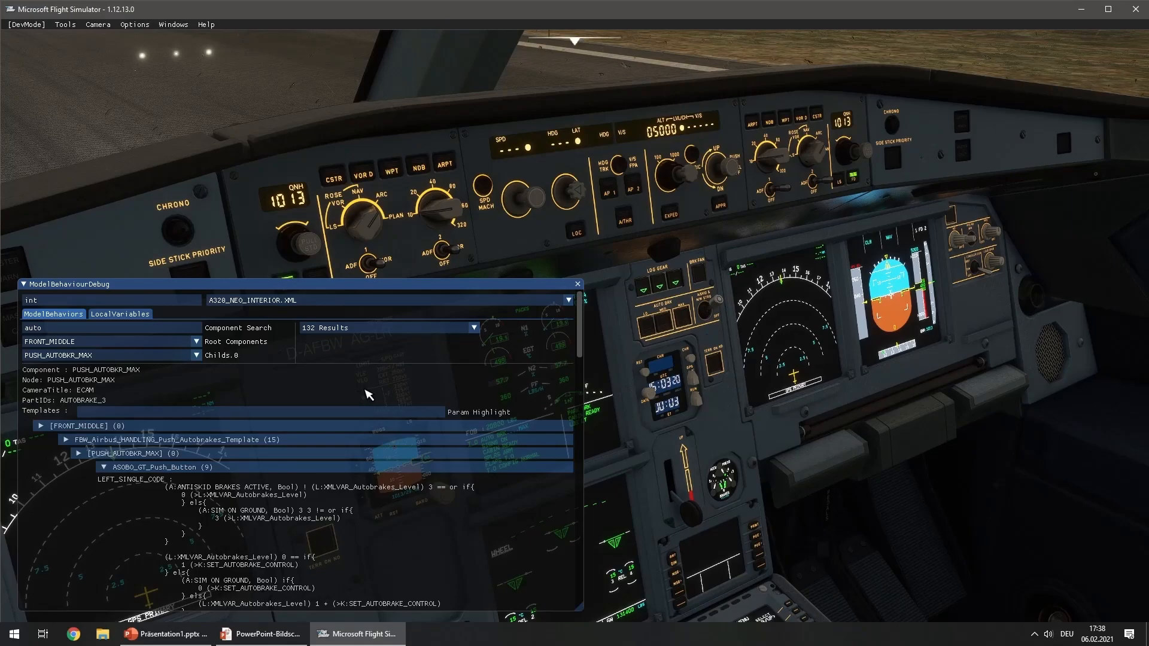
Switch the inspected component to PUSH_AUTOBKR_LO from the "auto" search results
click(409, 338)
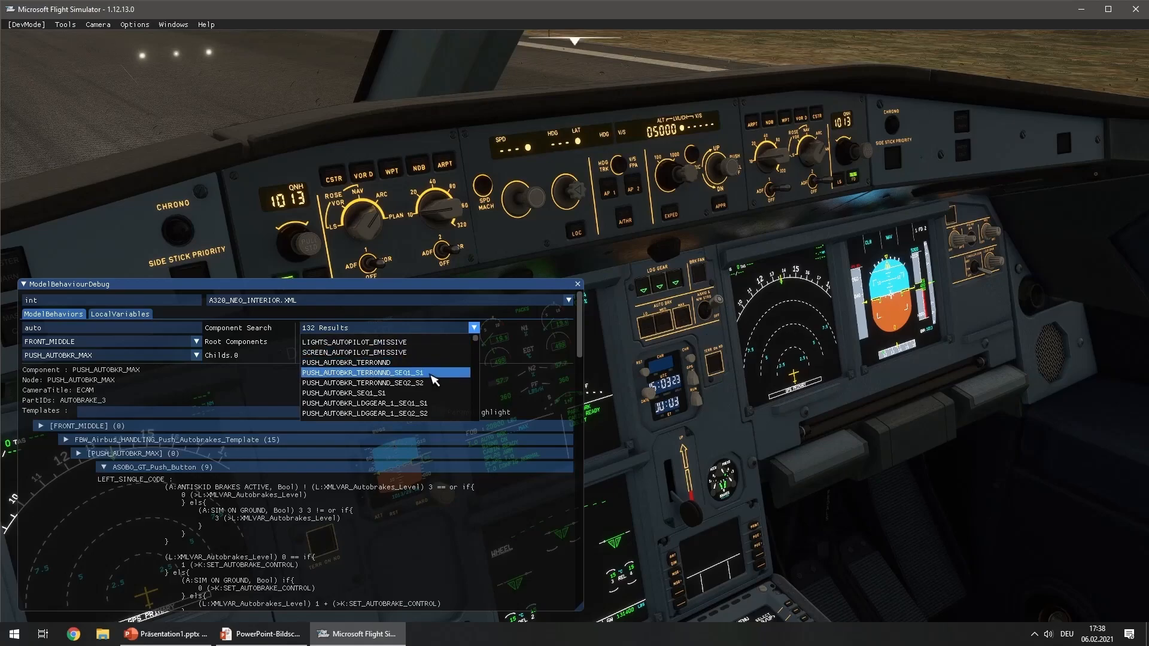
scroll(433, 386, down, 3)
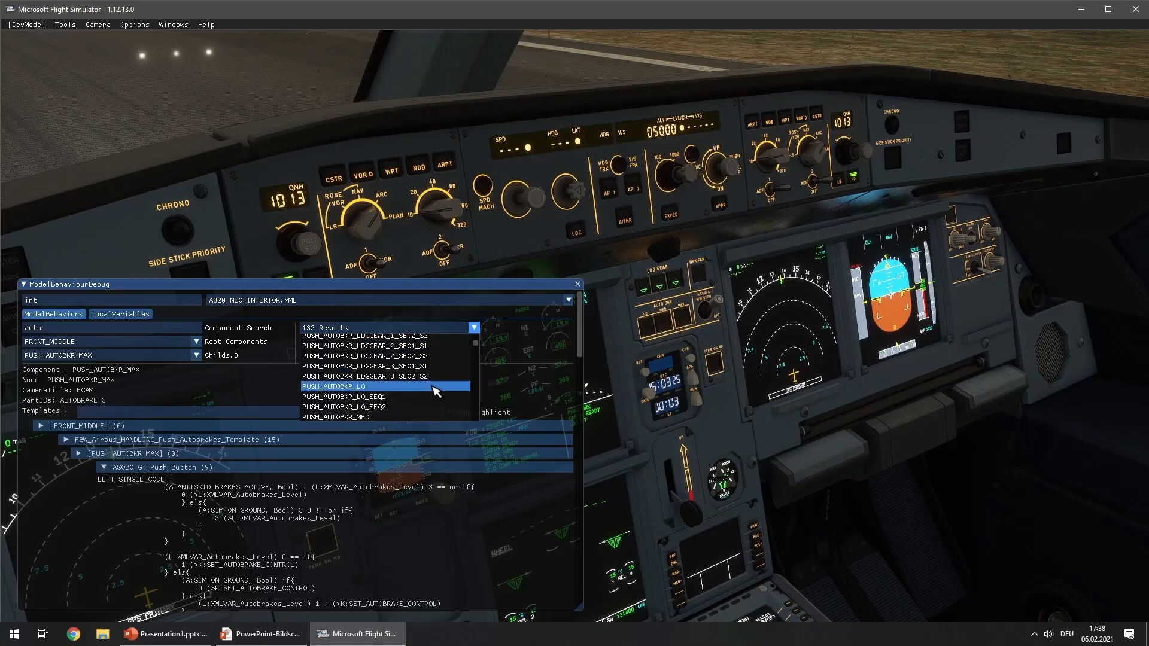
click(412, 388)
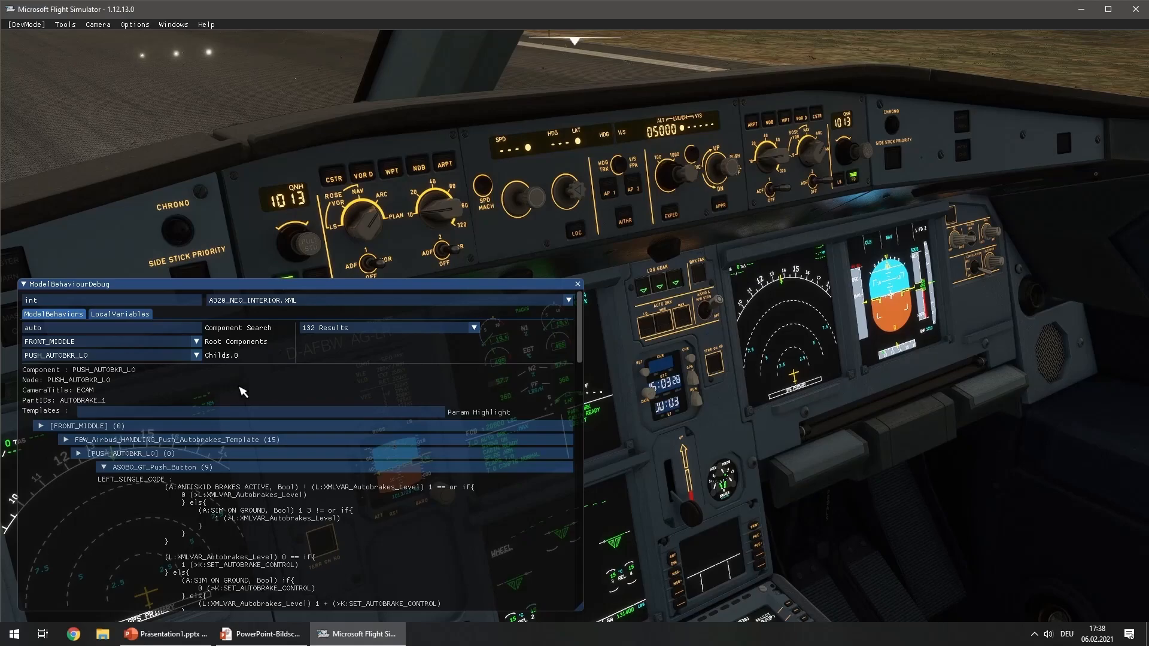
Examine the LEFT_SINGLE_CODE of PUSH_AUTOBKR_LO and the Logger section under its Mouserect entry
scroll(278, 423, down, 1)
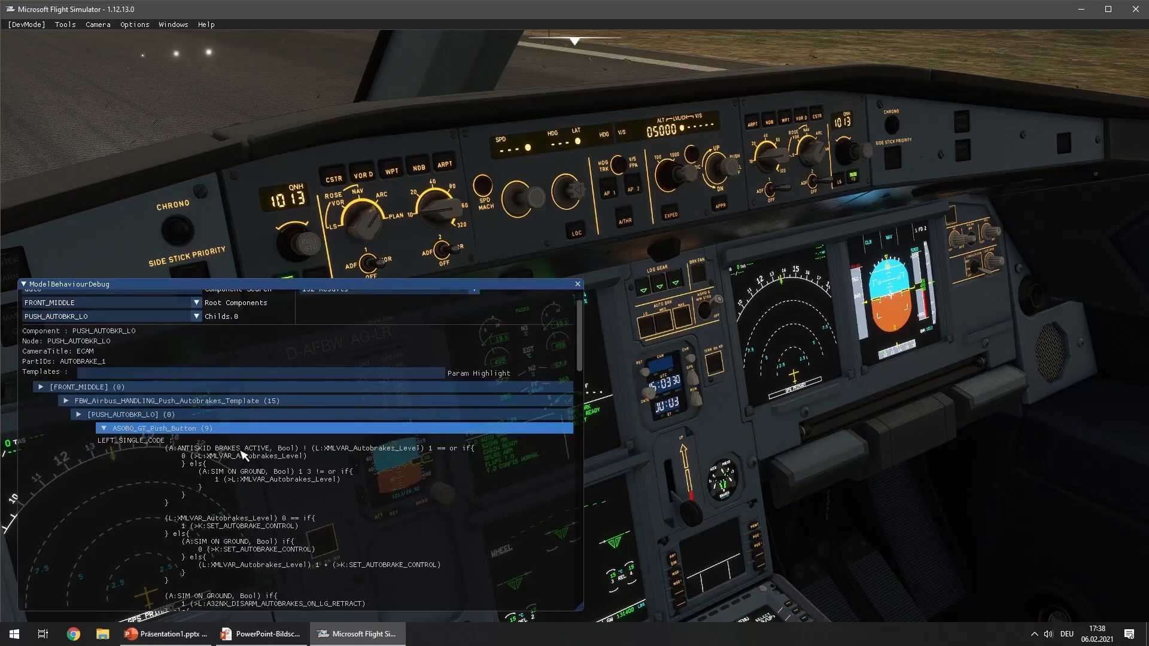
scroll(242, 454, down, 1)
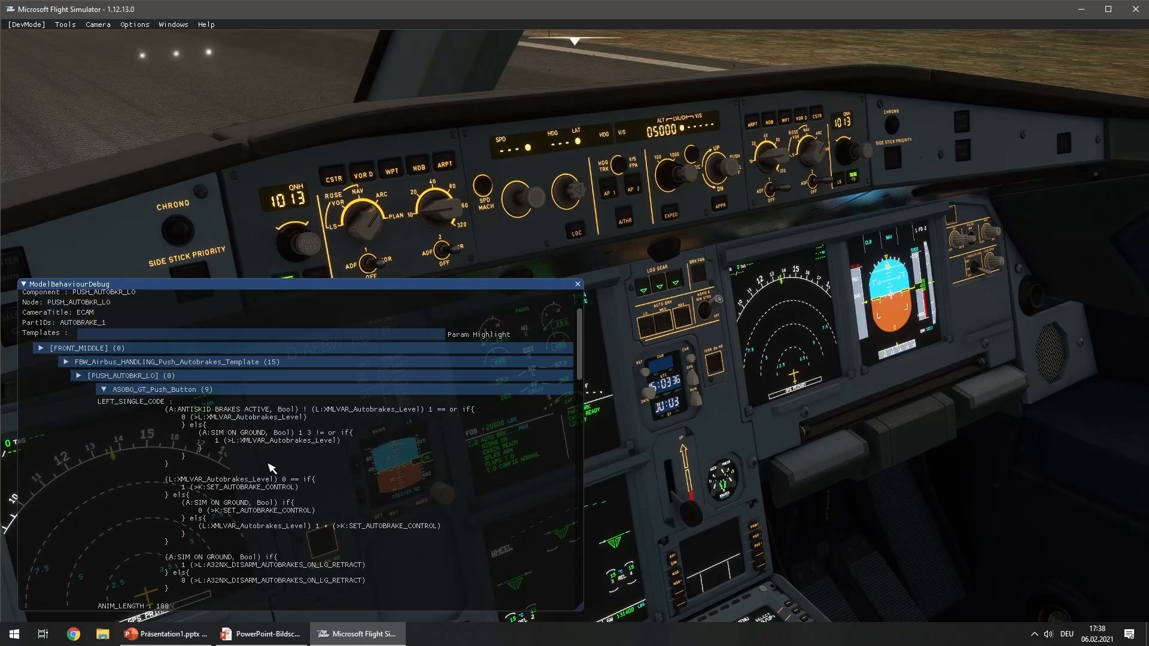
scroll(353, 444, down, 3)
scroll(353, 444, down, 8)
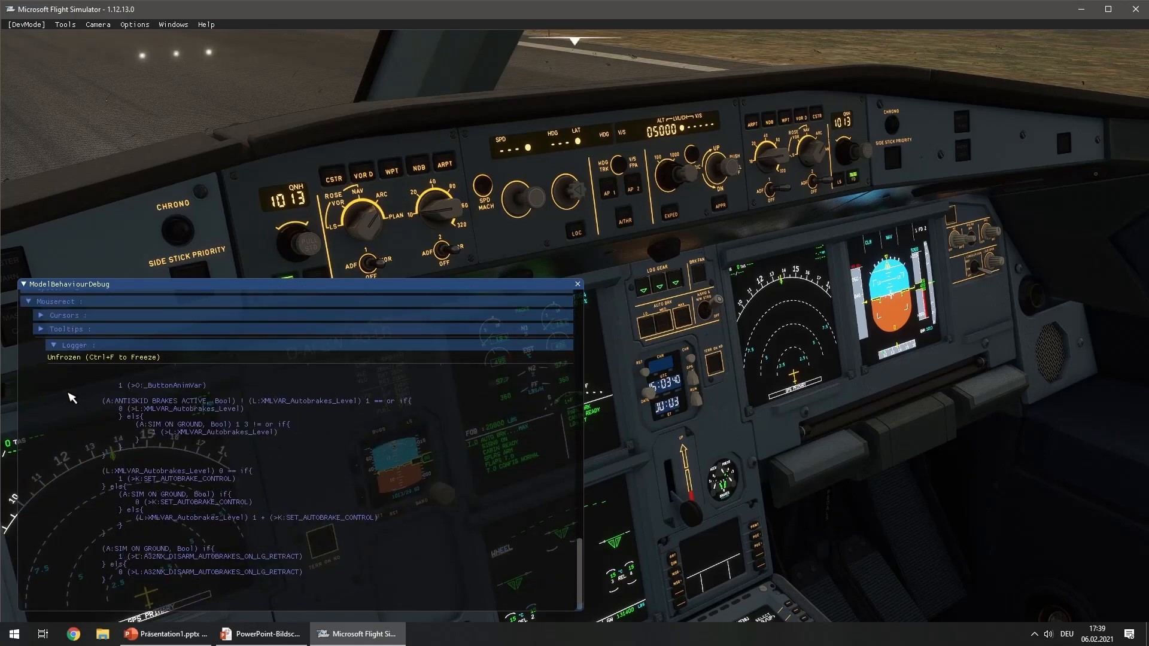
scroll(72, 398, up, 1)
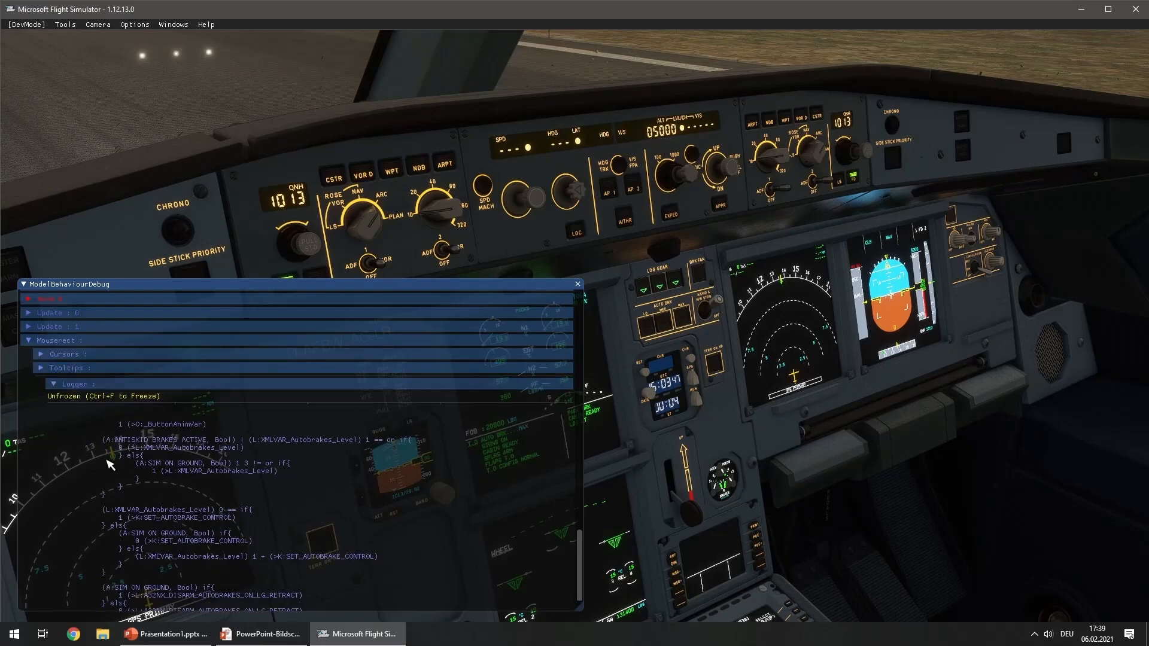
scroll(317, 478, down, 1)
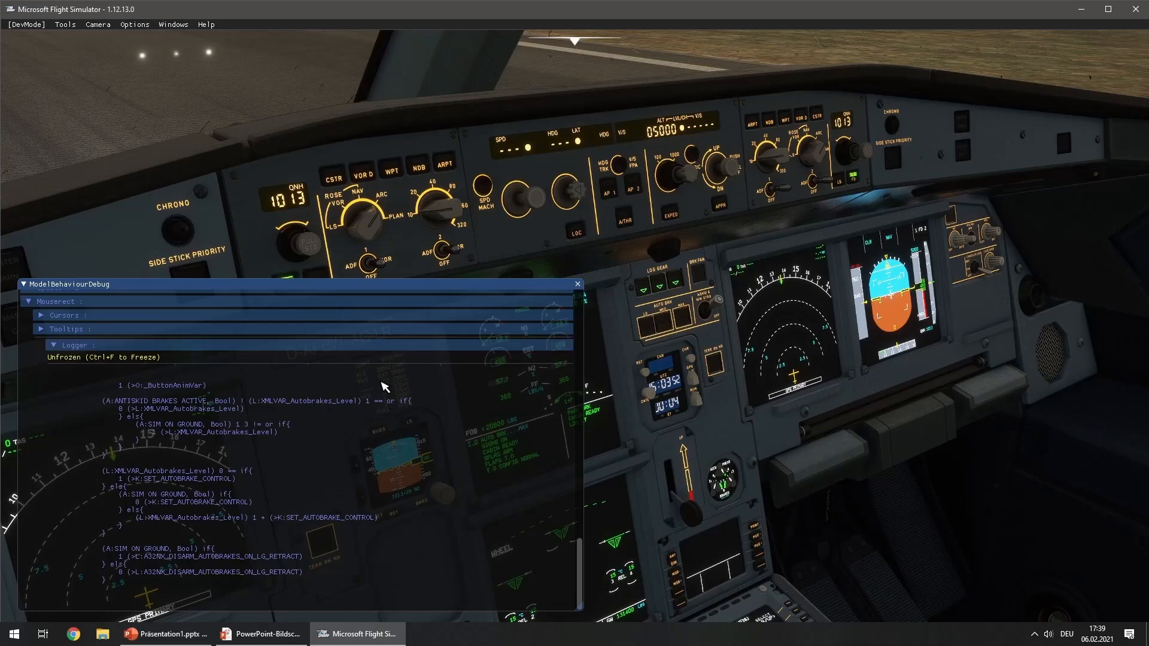
Toggle the LO autobrake button in the cockpit repeatedly and examine the Mouserect logger for the code and variables it executes
click(654, 331)
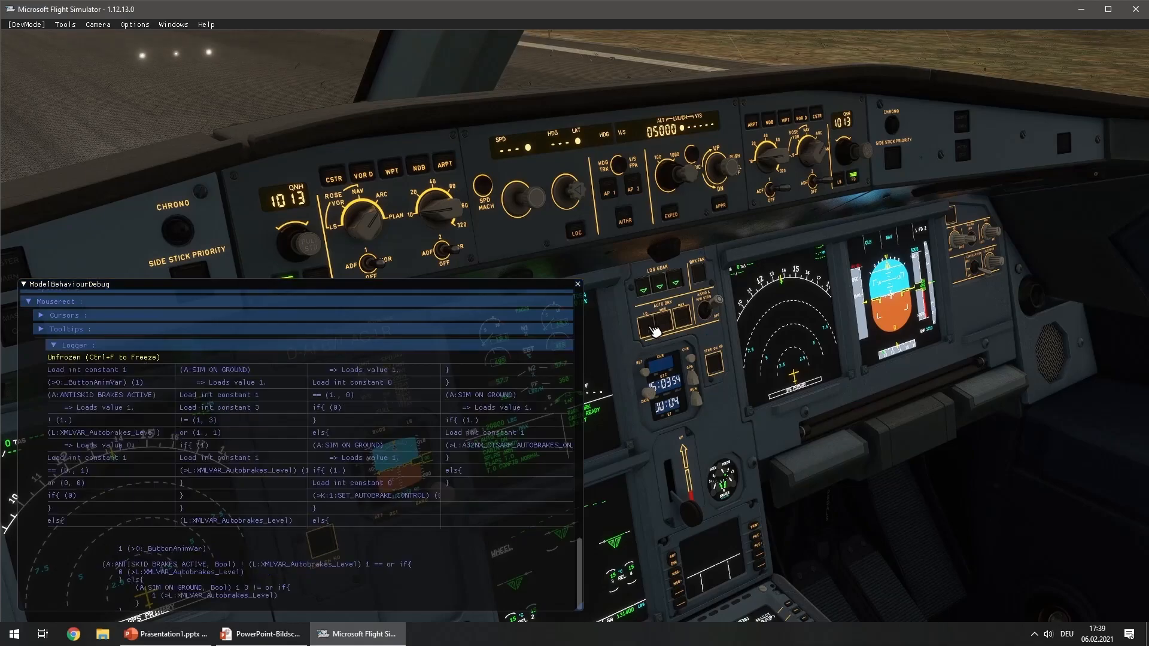
click(654, 331)
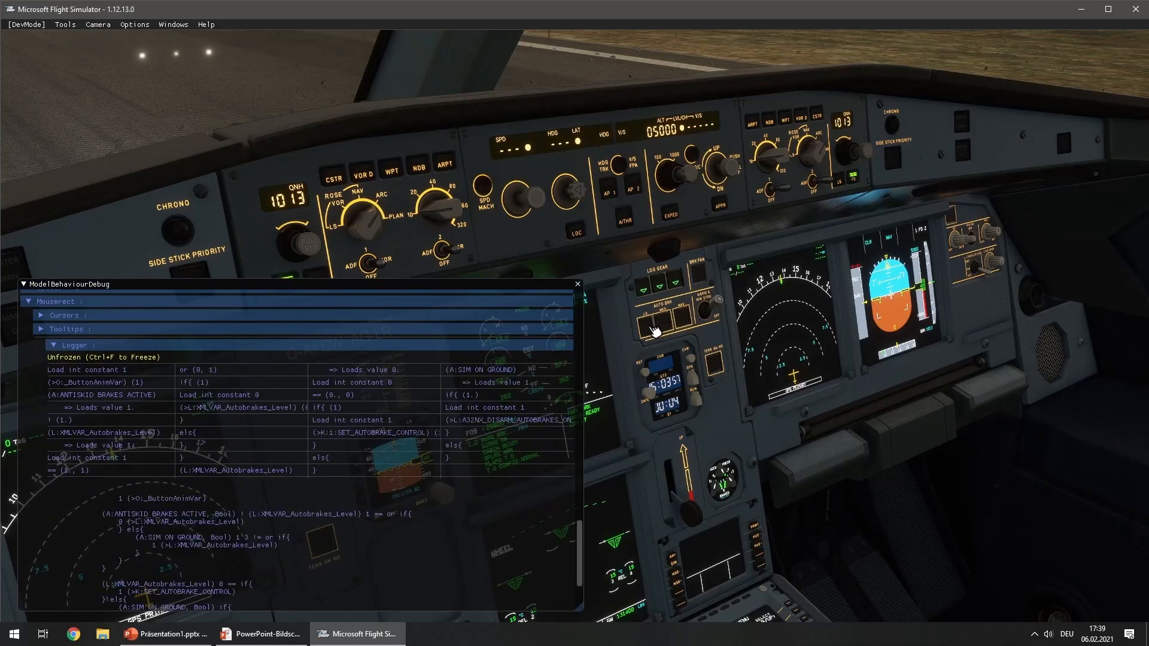
click(654, 330)
click(654, 331)
click(654, 331)
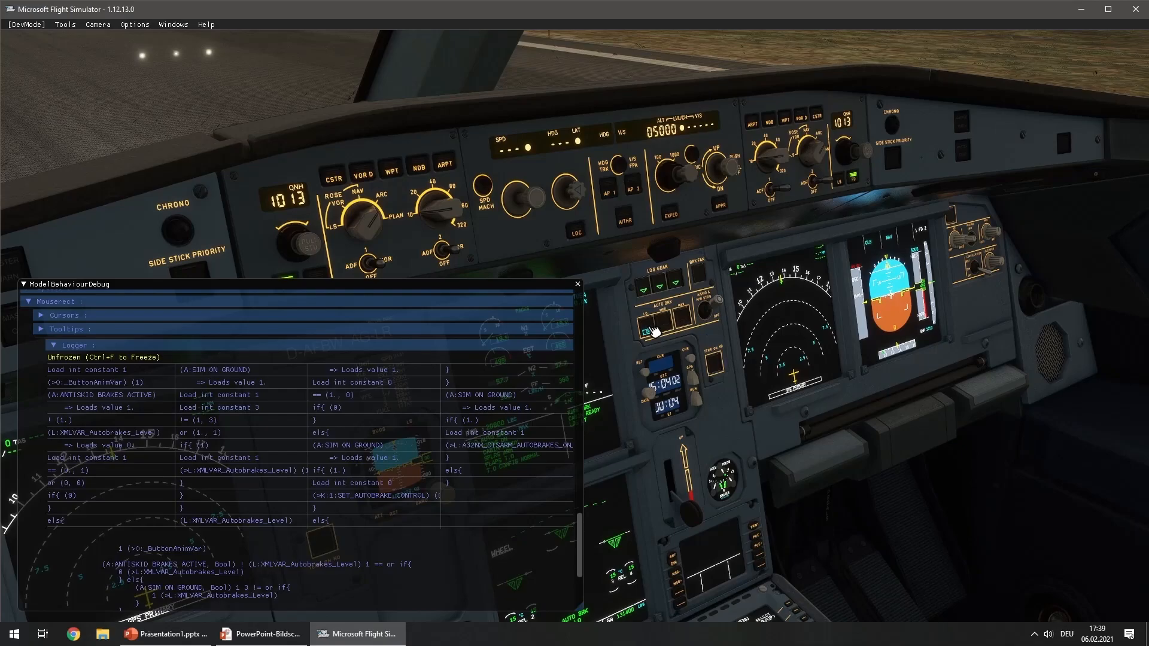
mouse_move(458, 448)
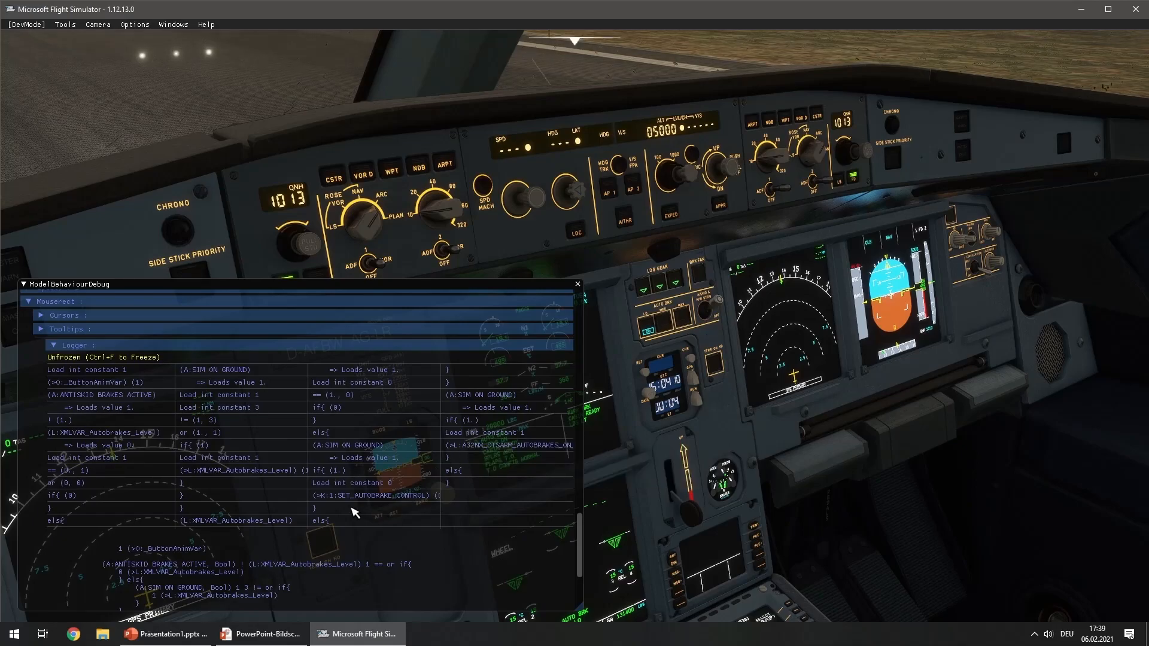
mouse_move(223, 475)
click(651, 331)
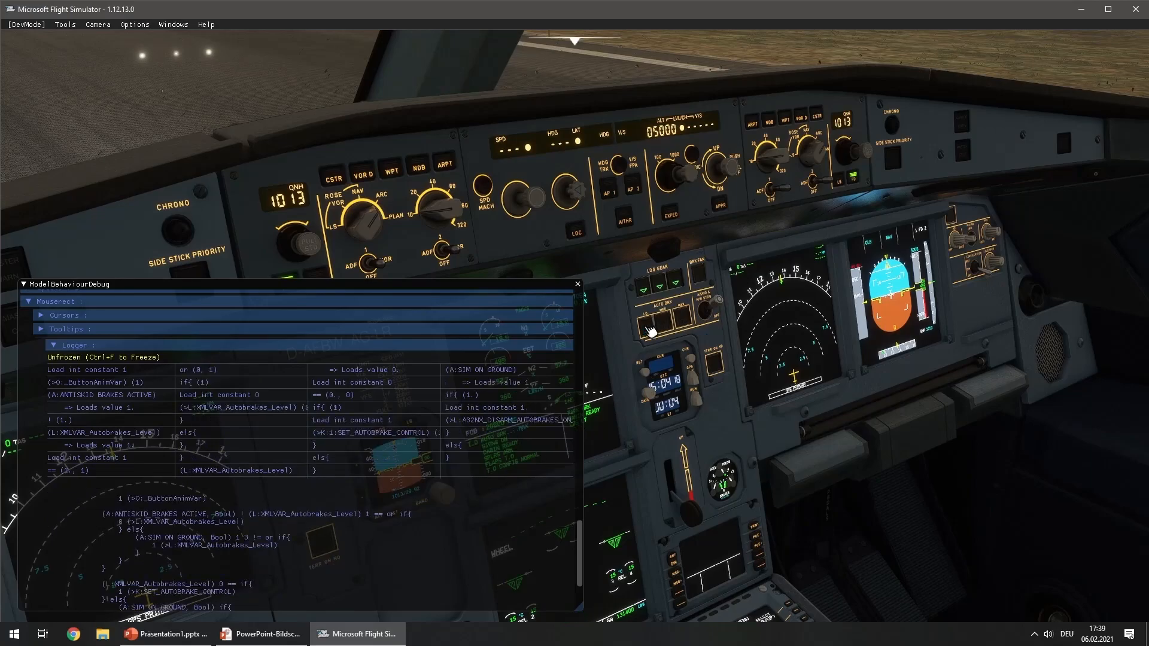
click(651, 331)
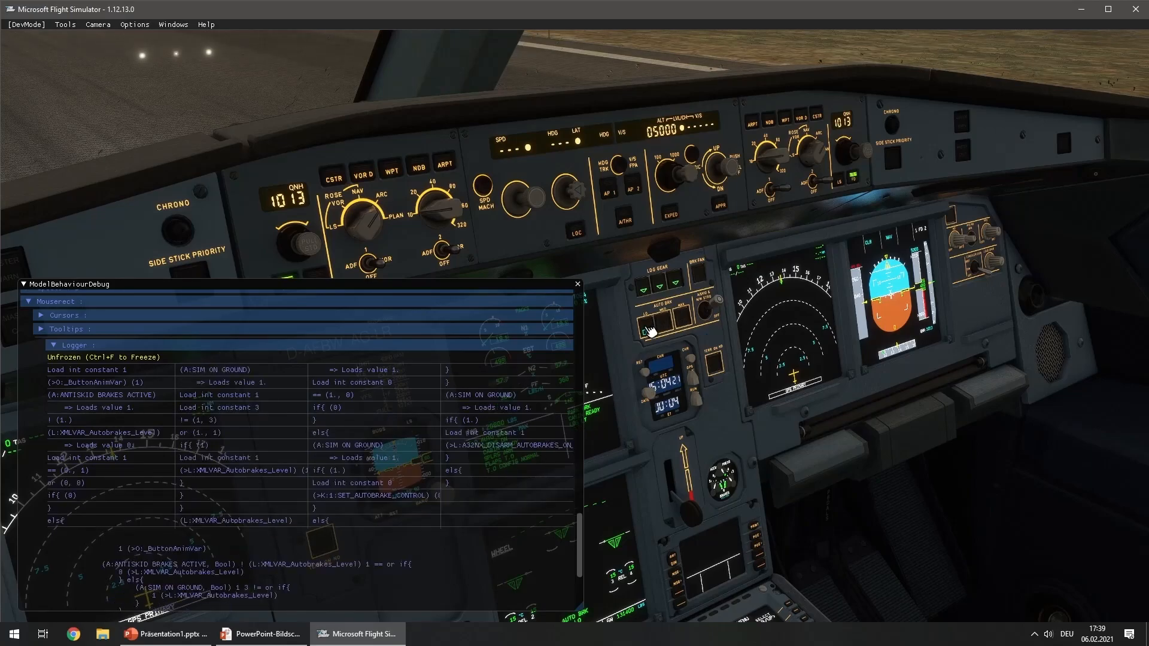
click(651, 330)
click(656, 334)
click(656, 334)
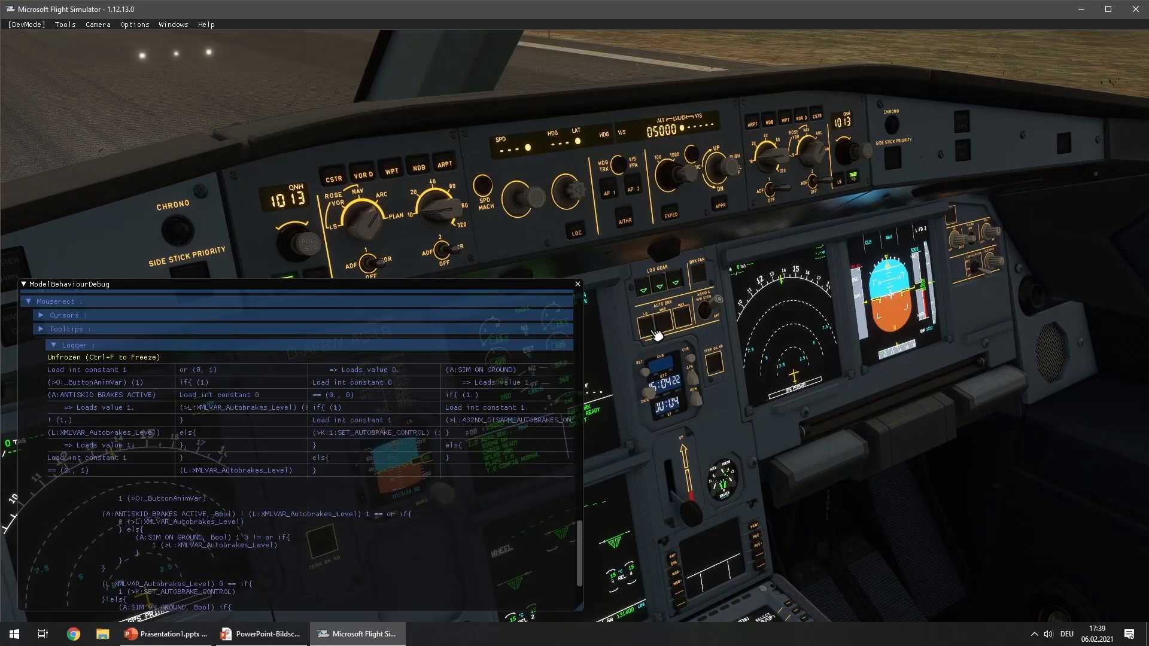